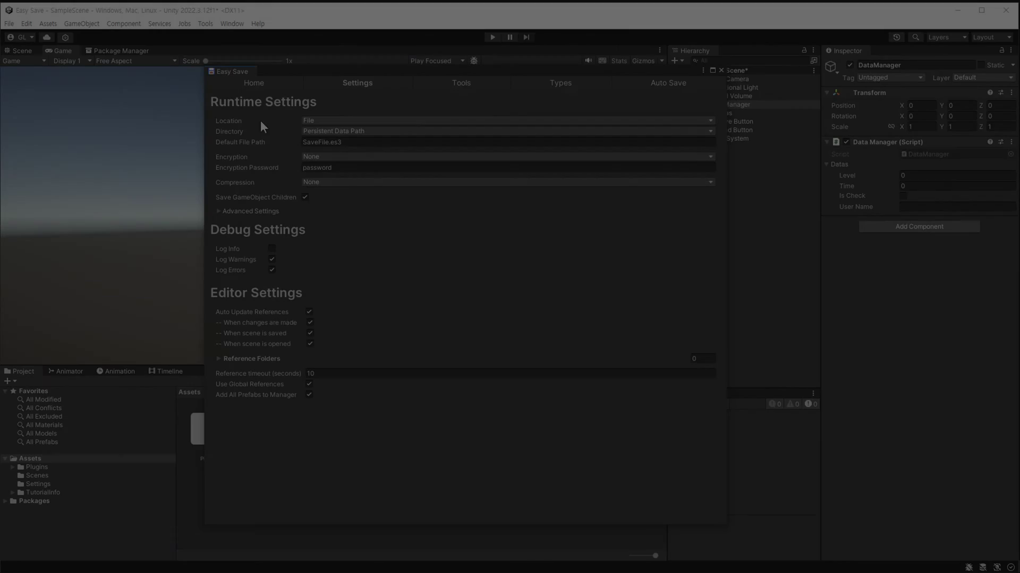
- Keep Easy Save's Location set to File and its Directory set to Persistent Data Path
{"action": "left_click", "coordinate": [380, 120]}
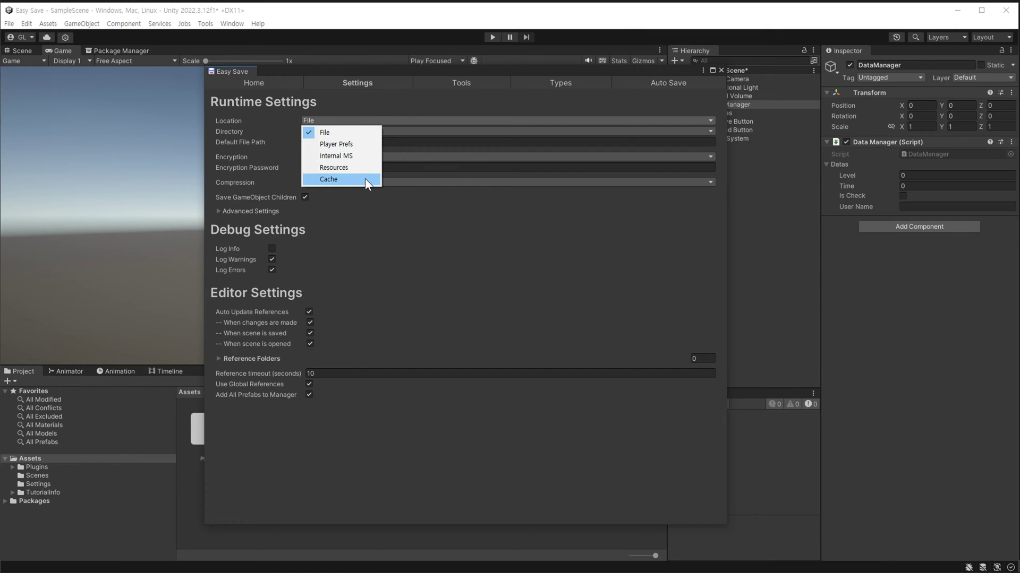
{"action": "left_click", "coordinate": [467, 137]}
{"action": "left_click", "coordinate": [382, 132]}
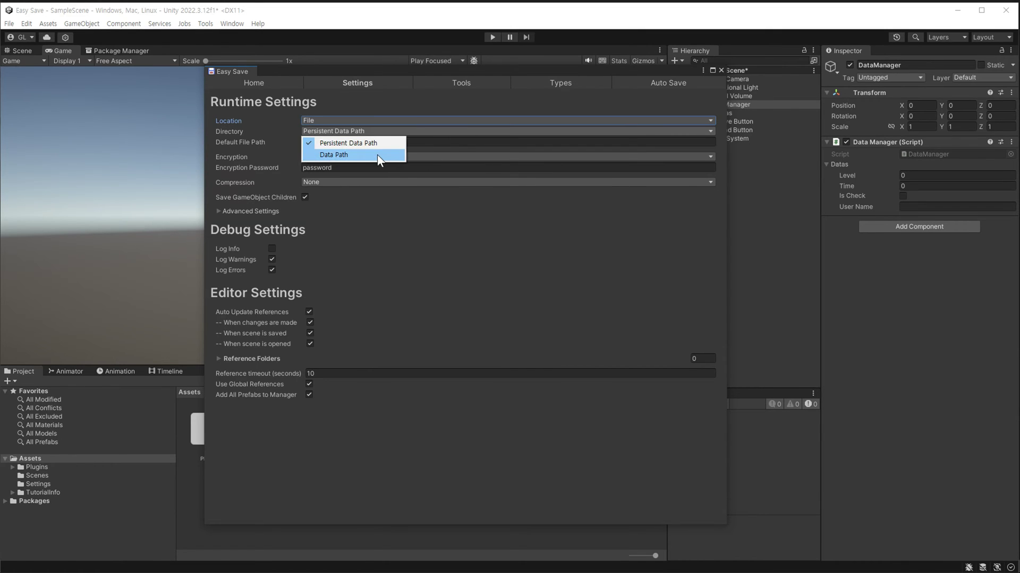
{"action": "left_click", "coordinate": [390, 146]}
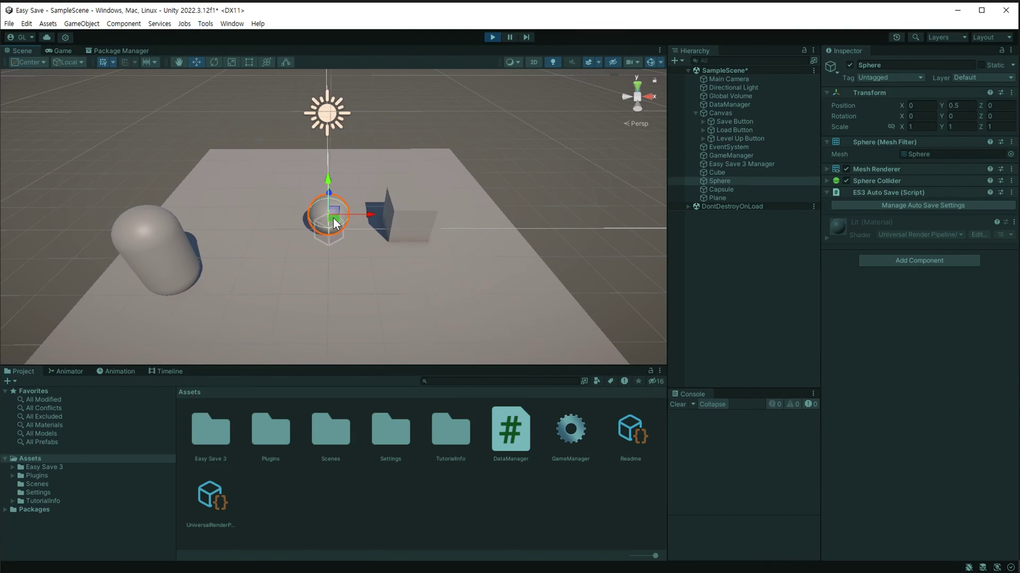
- Stop Play mode, return to the Scene view and browse the Plugins/Easy Save 3 folder
{"action": "left_click", "coordinate": [493, 38]}
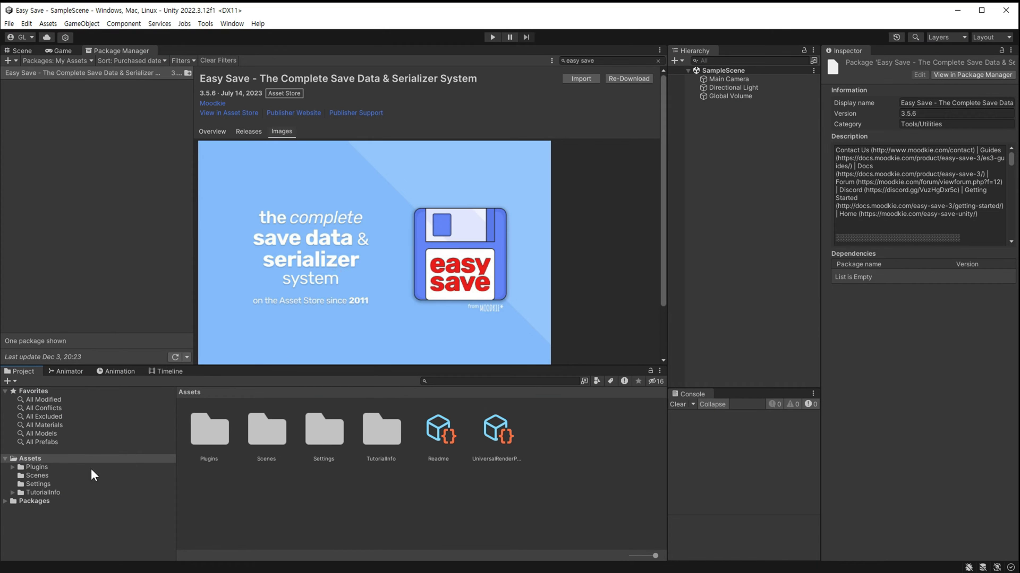
{"action": "left_click", "coordinate": [22, 52]}
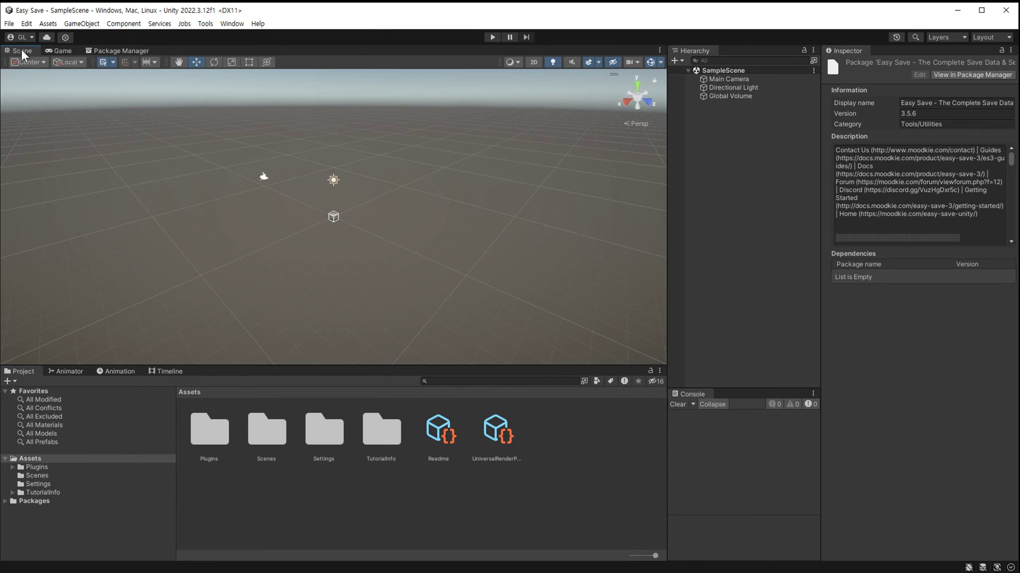
{"action": "left_click", "coordinate": [12, 468]}
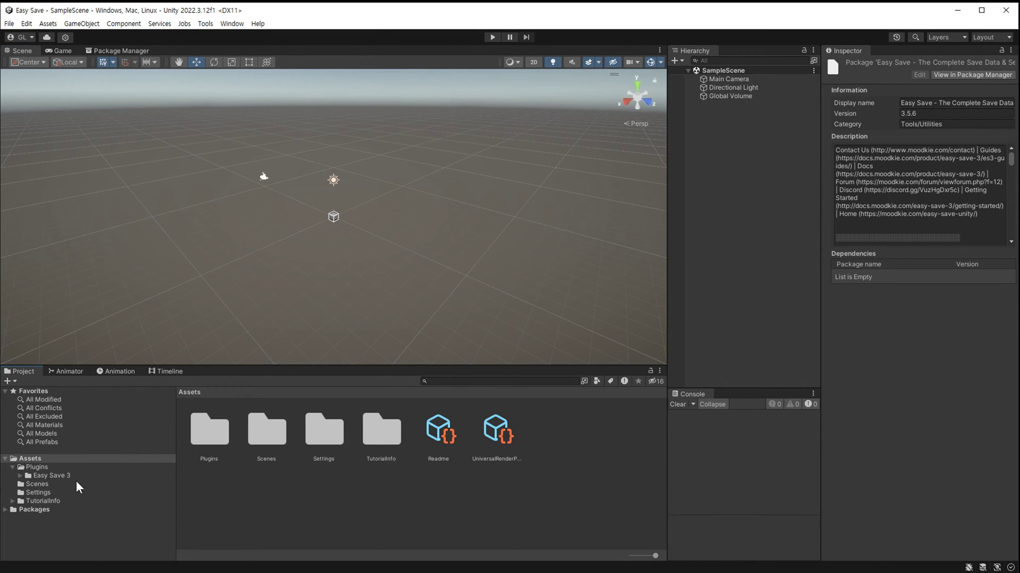
{"action": "left_click", "coordinate": [21, 476]}
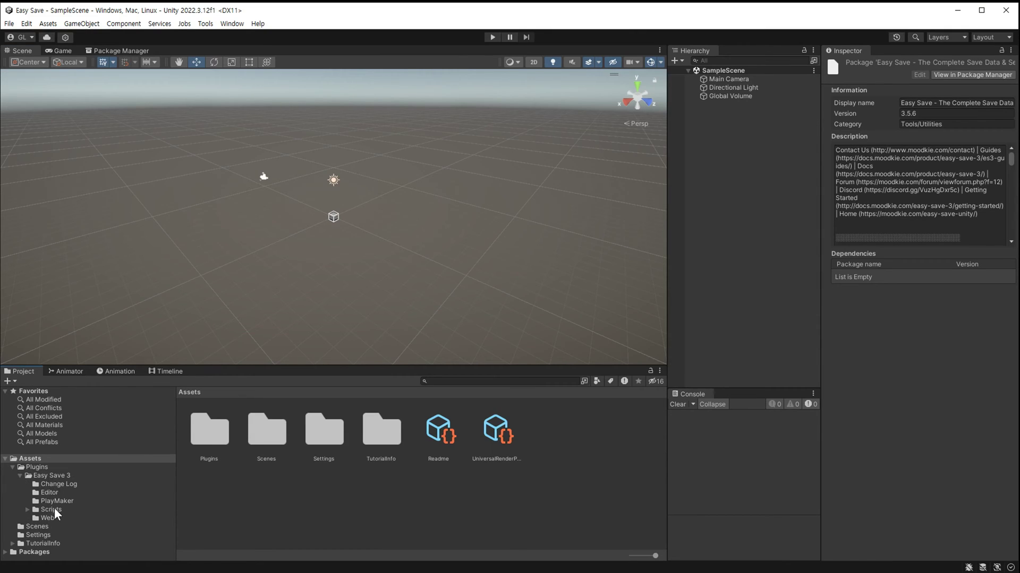
{"action": "left_click", "coordinate": [21, 476]}
{"action": "left_click", "coordinate": [12, 468]}
- Create a new C# script named DataManager in Assets
{"action": "right_click", "coordinate": [561, 429]}
{"action": "mouse_move", "coordinate": [691, 130]}
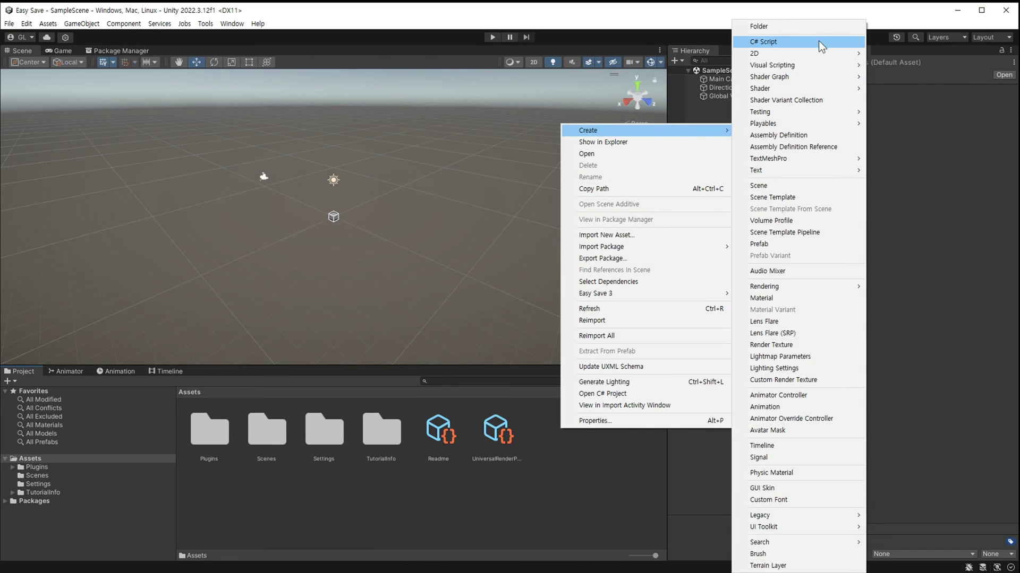
{"action": "left_click", "coordinate": [819, 41]}
{"action": "type", "text": "DataManager"}
{"action": "key", "text": "Return"}
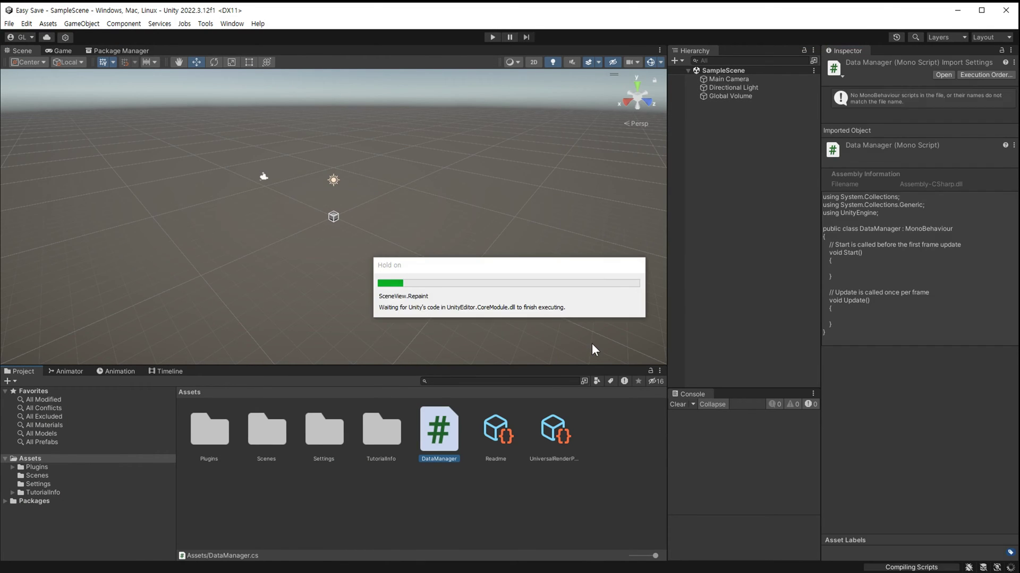
- Add an empty DataManager object, attach the DataManager script, and open the script
{"action": "right_click", "coordinate": [716, 191]}
{"action": "left_click", "coordinate": [778, 327]}
{"action": "type", "text": "DataManager"}
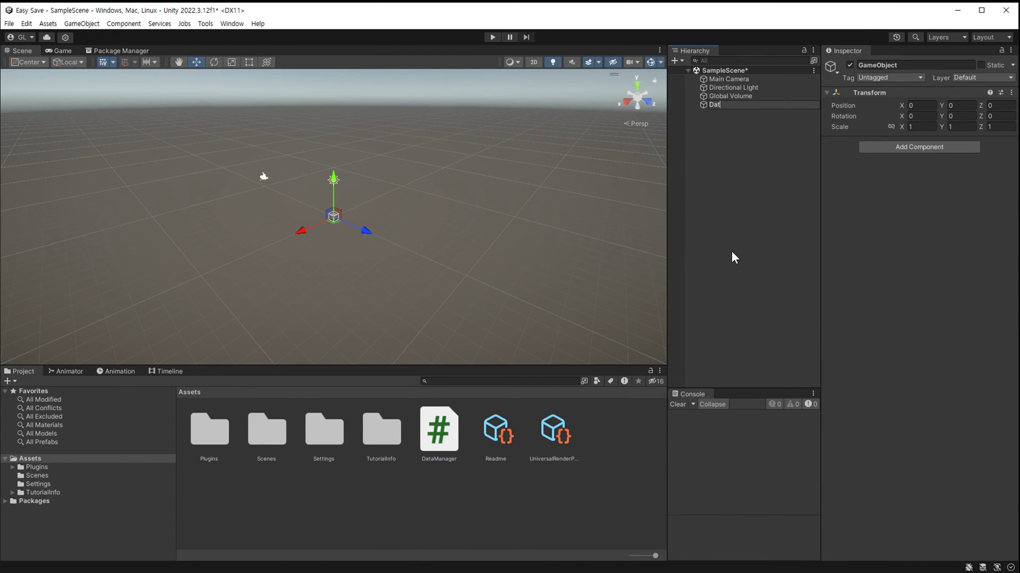
{"action": "key", "text": "Return"}
{"action": "left_click_drag", "start_coordinate": [439, 429], "coordinate": [798, 301]}
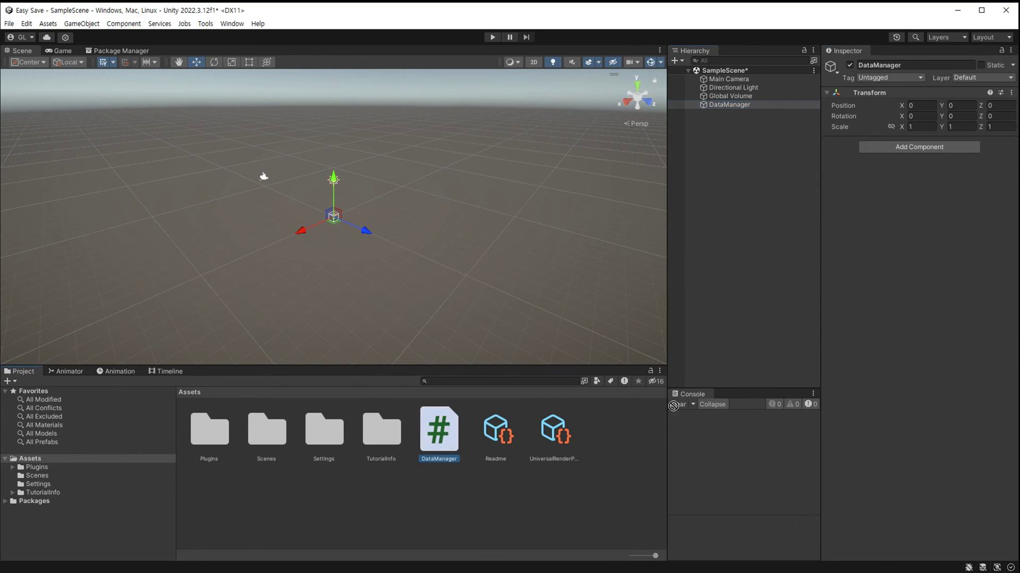
{"action": "double_click", "coordinate": [451, 435]}
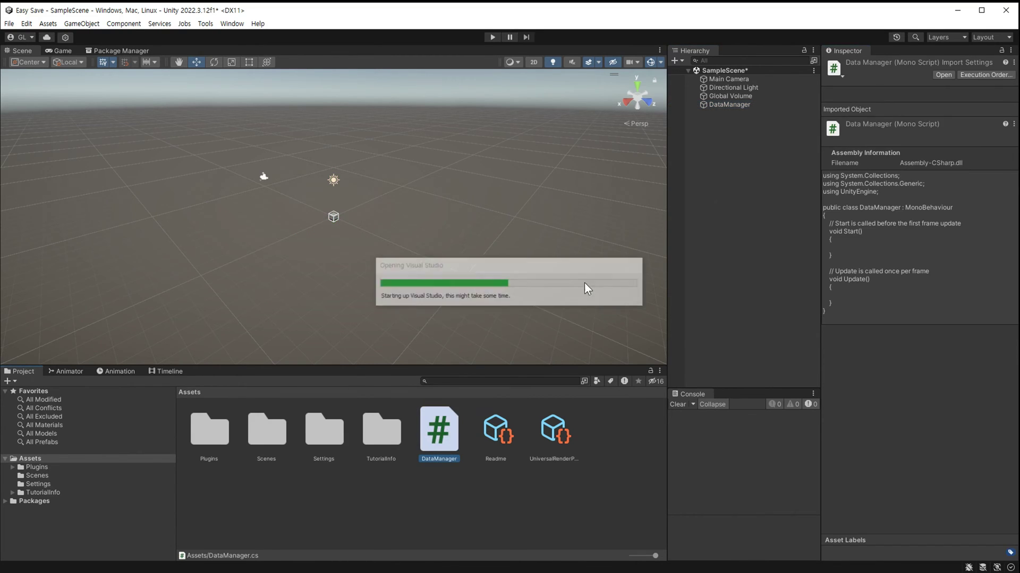
- Declare a public static DataManager instance, assign instance = this in Start, and save
{"action": "key", "text": "Return"}
{"action": "key", "text": "Return"}
{"action": "key", "text": "Up"}
{"action": "type", "text": "public Sta"}
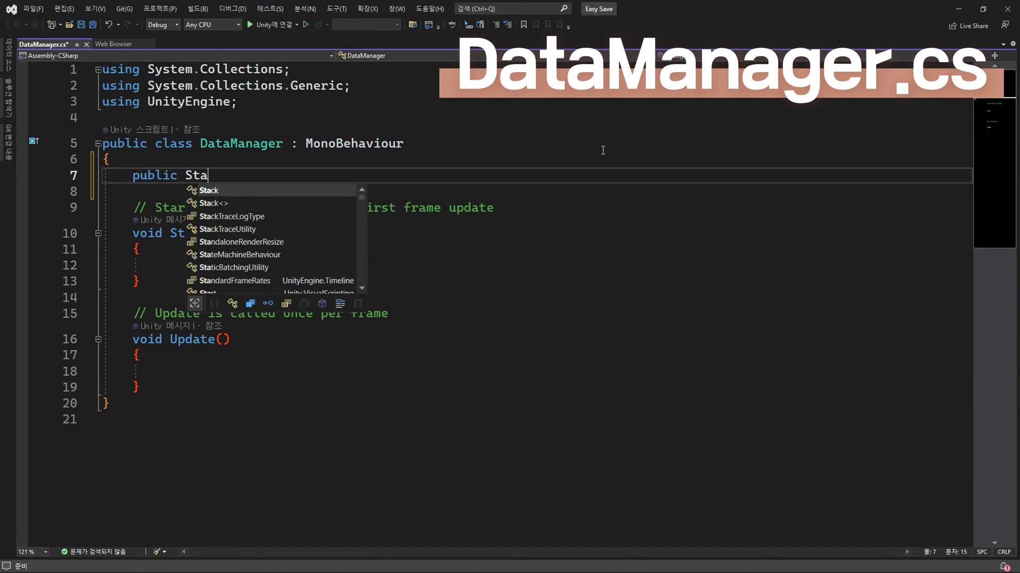
{"action": "type", "text": "tic D"}
{"action": "key", "text": "Tab"}
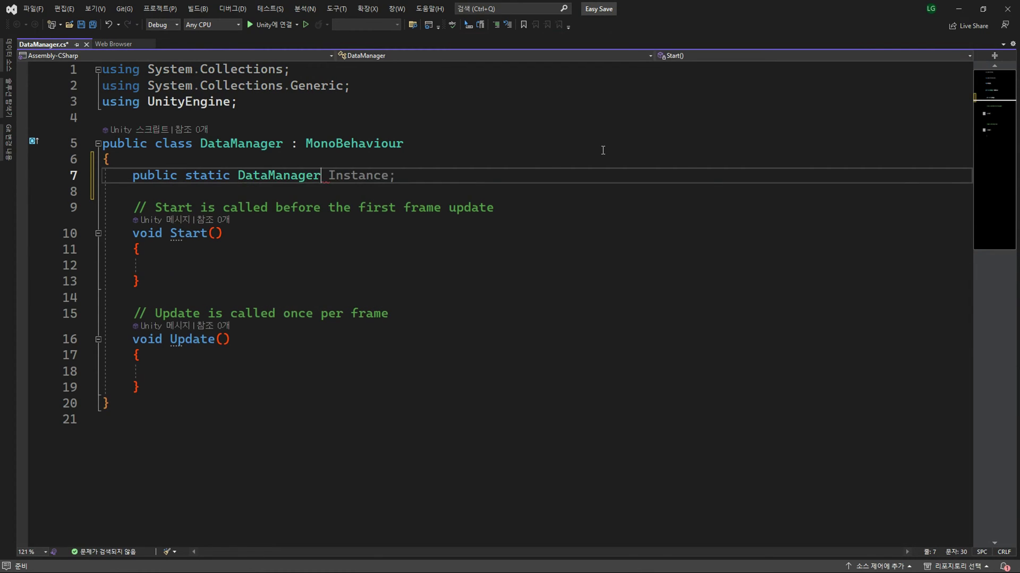
{"action": "type", "text": "i"}
{"action": "key", "text": "Tab"}
{"action": "left_click", "coordinate": [409, 263]}
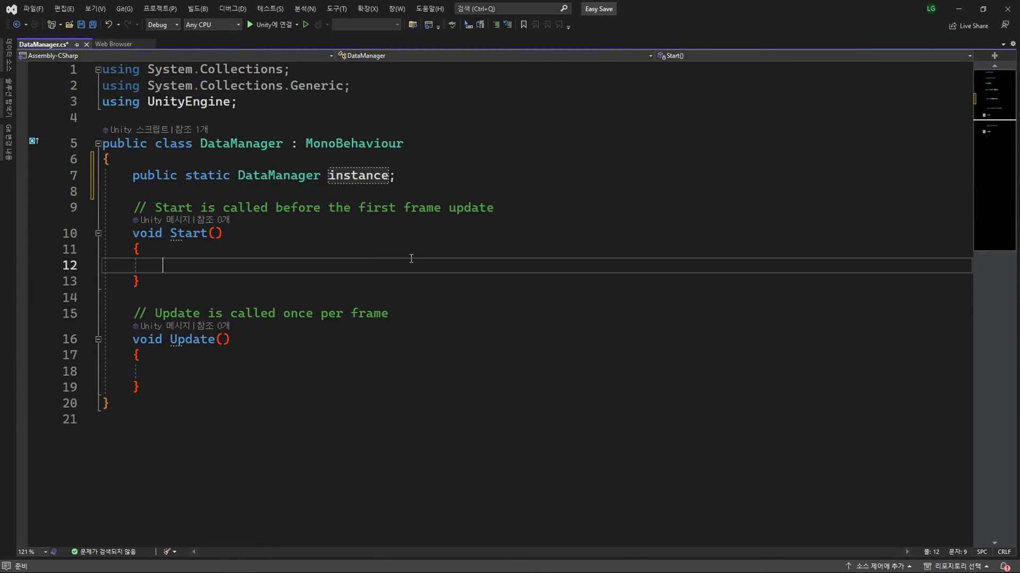
{"action": "type", "text": "ins"}
{"action": "key", "text": "Tab"}
{"action": "key", "text": "ctrl+s"}
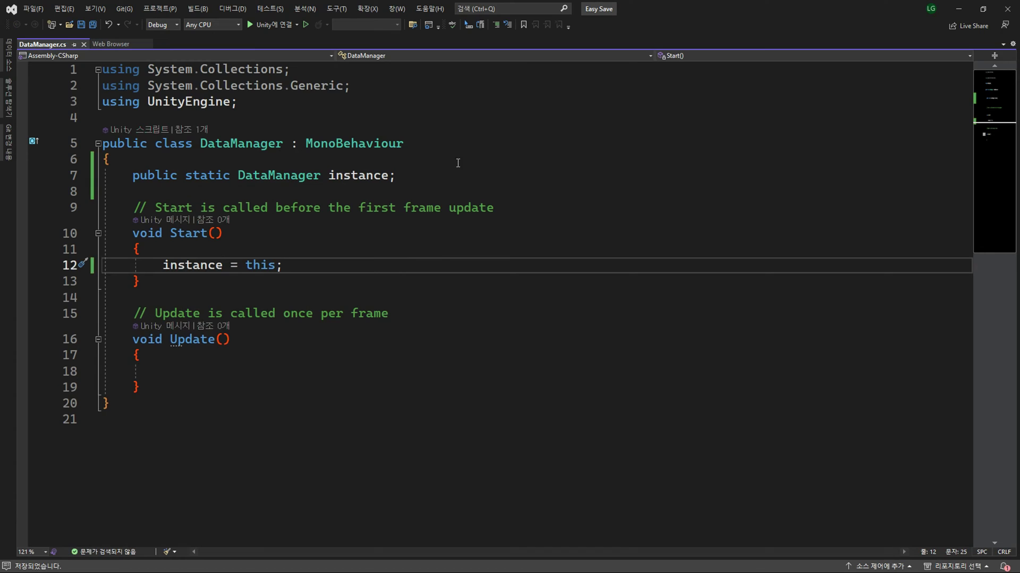
- Add a public class Datas above the DataManager class
{"action": "left_click", "coordinate": [297, 102]}
{"action": "key", "text": "Return"}
{"action": "key", "text": "Return"}
{"action": "key", "text": "Return"}
{"action": "key", "text": "Return"}
{"action": "key", "text": "Up"}
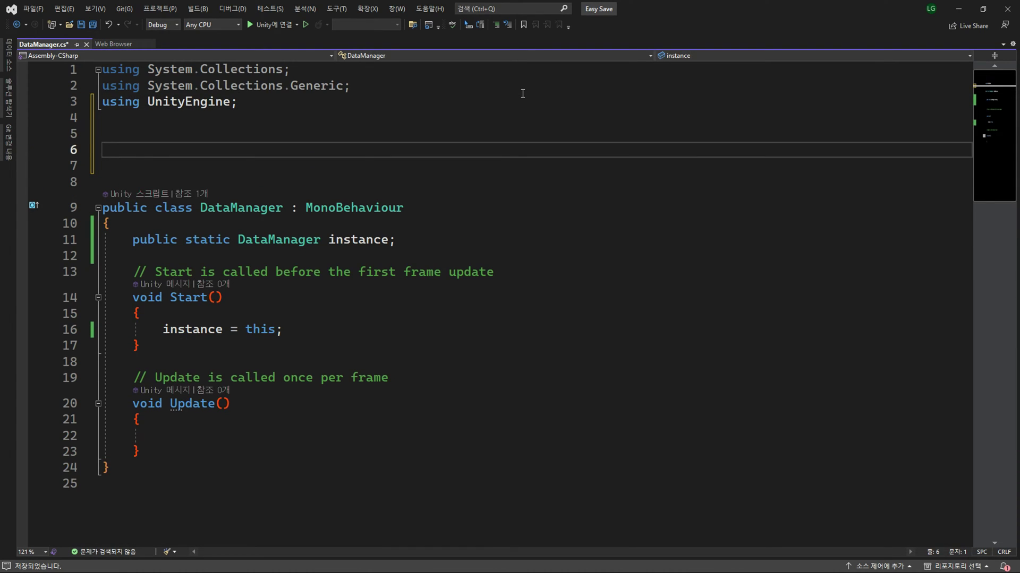
{"action": "type", "text": "public class "}
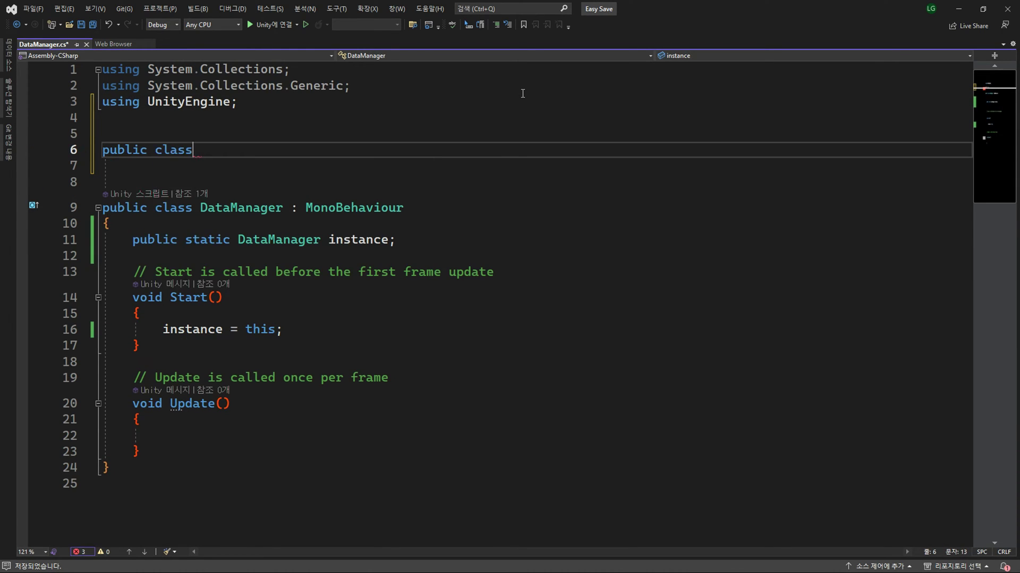
{"action": "type", "text": "Datas"}
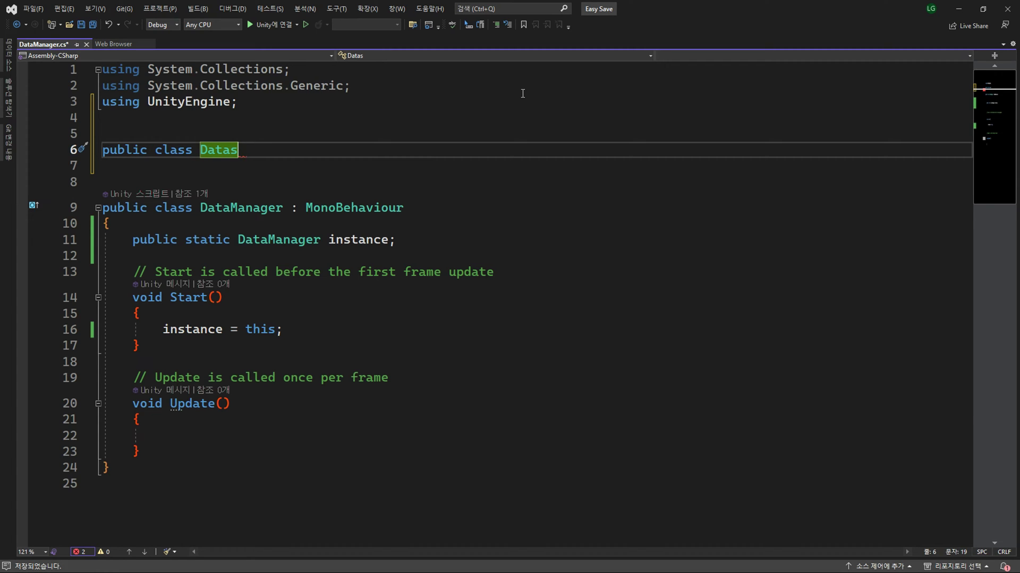
{"action": "key", "text": "Return"}
{"action": "type", "text": "{"}
{"action": "key", "text": "Return"}
- Give Datas fields level = 0, time = 0, isCheck = false and userName = "", then save
{"action": "type", "text": "public int level"}
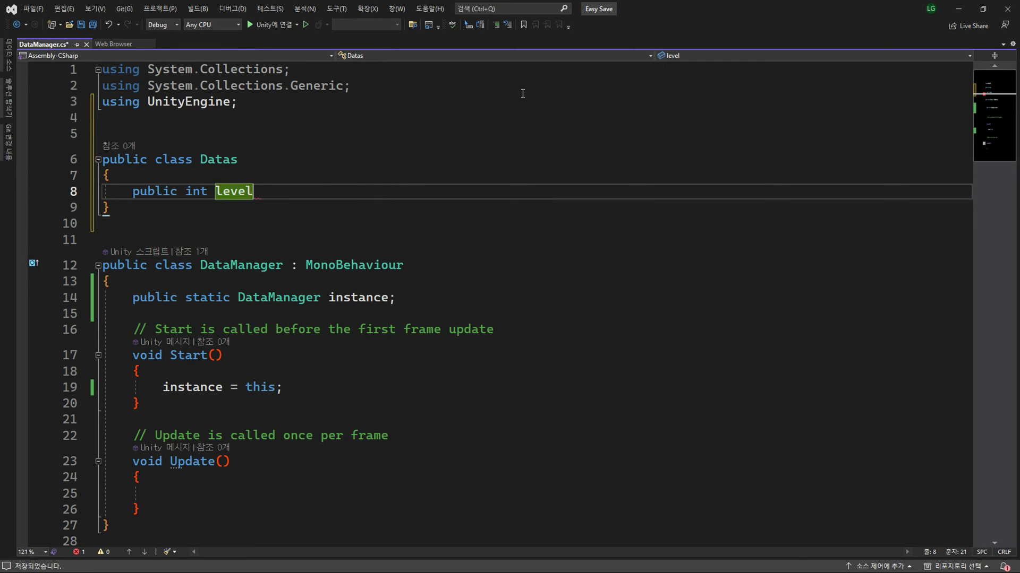
{"action": "type", "text": " = 0;"}
{"action": "key", "text": "Return"}
{"action": "type", "text": "public float time = 0"}
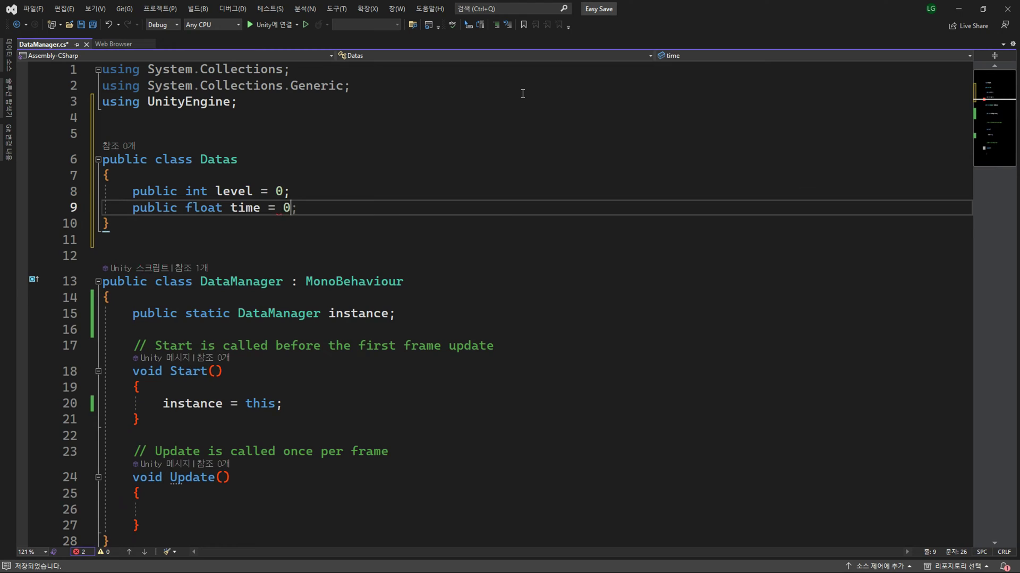
{"action": "type", "text": ";"}
{"action": "key", "text": "Return"}
{"action": "type", "text": "public bool isCheck = fa"}
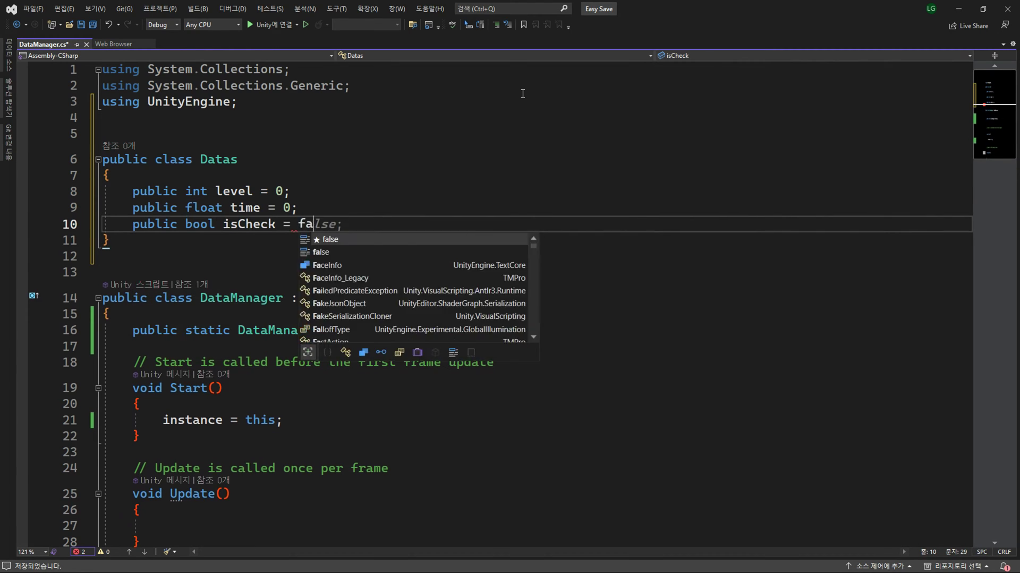
{"action": "key", "text": "Tab"}
{"action": "key", "text": "Return"}
{"action": "type", "text": "public string userName"}
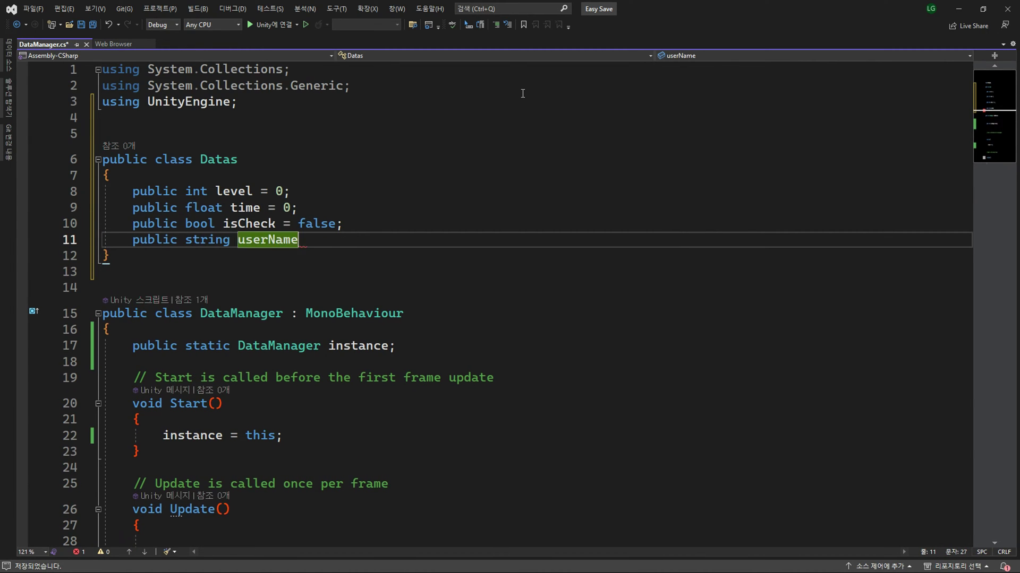
{"action": "type", "text": " = \"\";"}
{"action": "key", "text": "ctrl+s"}
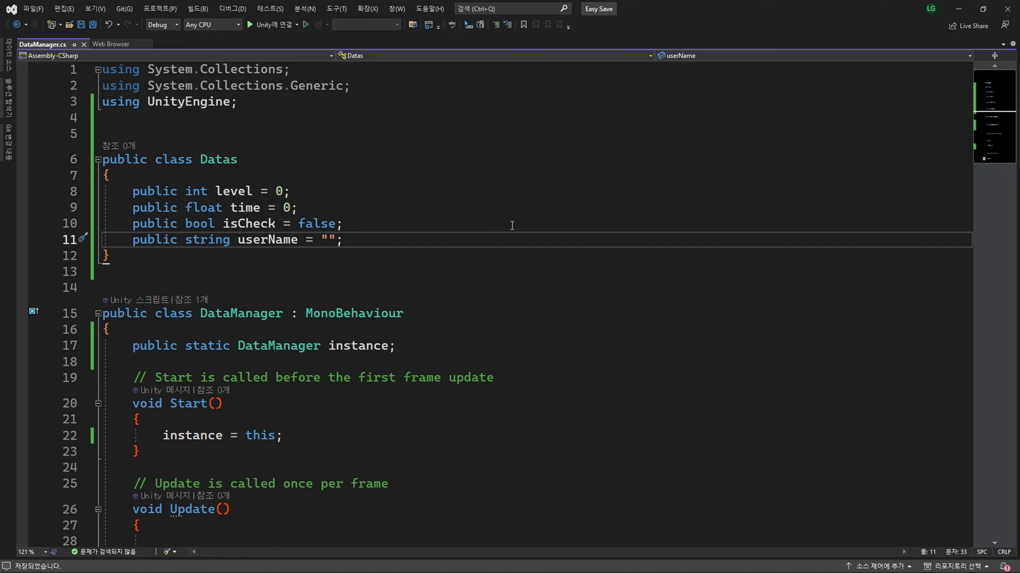
{"action": "scroll", "coordinate": [512, 225], "scroll_direction": "down", "scroll_amount": 3}
{"action": "left_click", "coordinate": [561, 205]}
{"action": "scroll", "coordinate": [609, 220], "scroll_direction": "down", "scroll_amount": 2}
- Add a public Datas datas field below the instance declaration
{"action": "key", "text": "Return"}
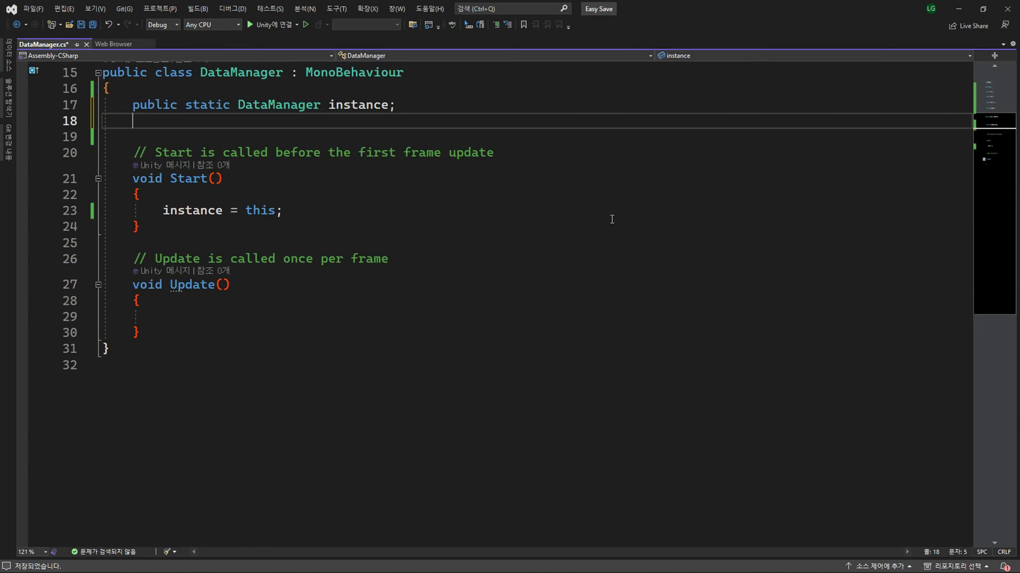
{"action": "key", "text": "Return"}
{"action": "type", "text": "public Da"}
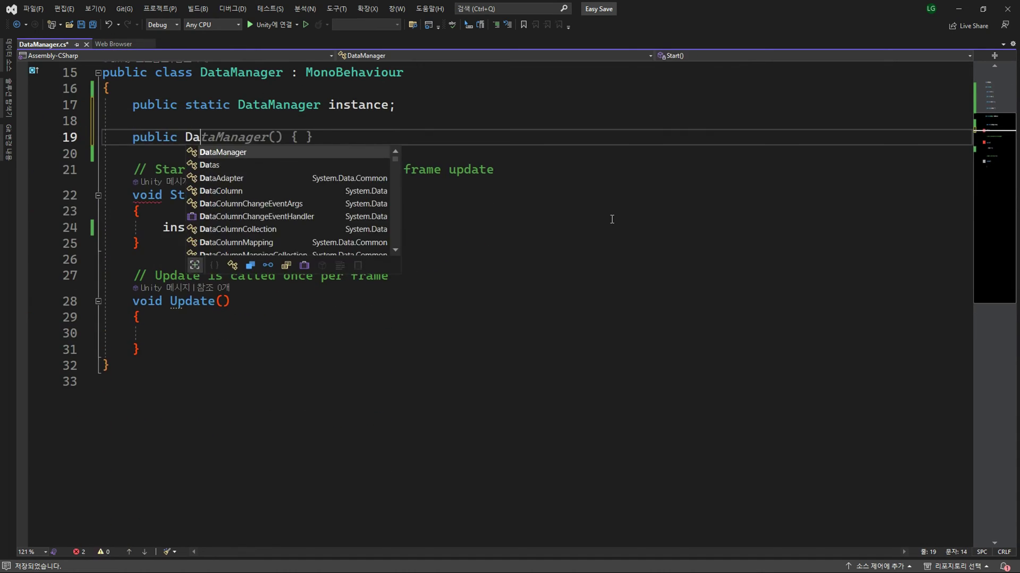
{"action": "type", "text": "tas"}
{"action": "key", "text": "Tab"}
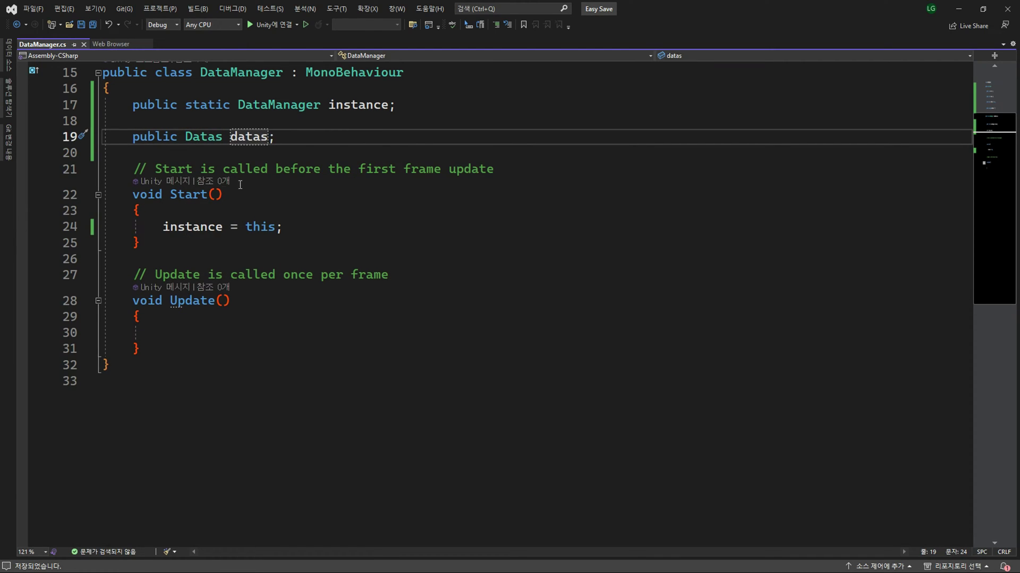
- Delete the unused Update method, leaving a blank line after Start
{"action": "left_click_drag", "start_coordinate": [142, 349], "coordinate": [141, 243]}
{"action": "key", "text": "BackSpace"}
{"action": "key", "text": "Return"}
{"action": "key", "text": "Return"}
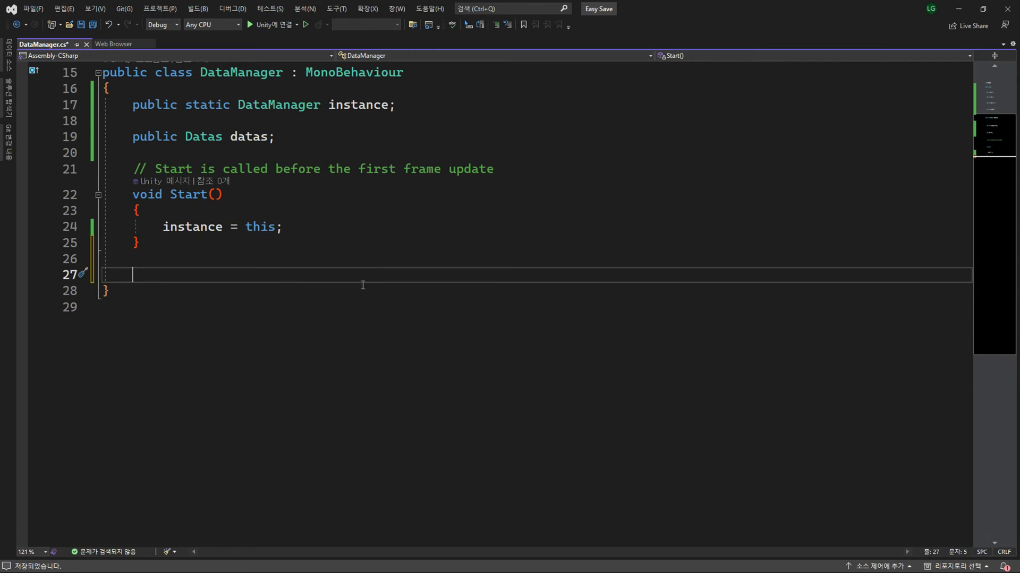
{"action": "scroll", "coordinate": [363, 285], "scroll_direction": "down", "scroll_amount": 1}
- Add empty public void DataSave() and DataLoad() methods
{"action": "type", "text": "public void Data"}
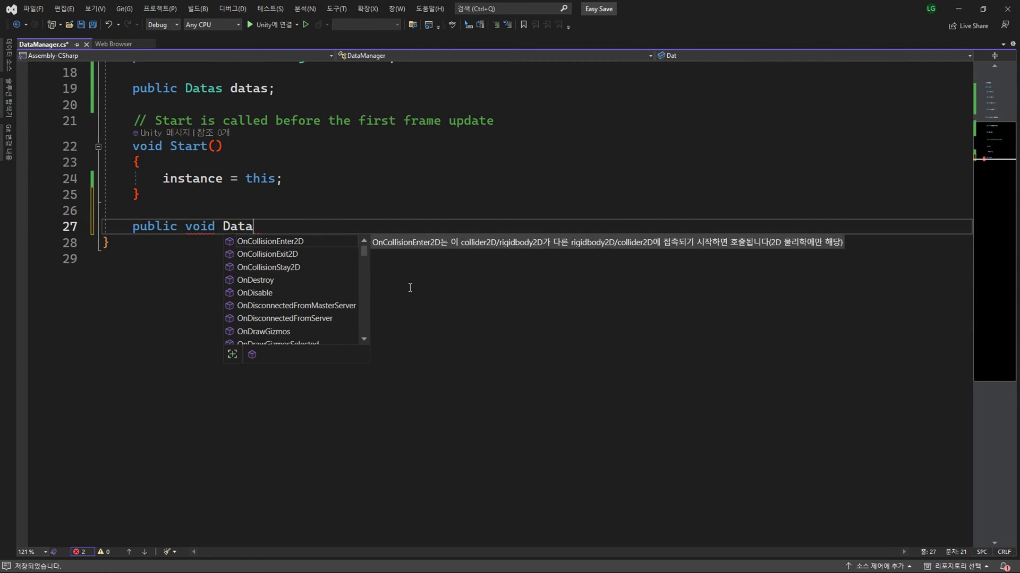
{"action": "type", "text": "Save()"}
{"action": "key", "text": "Return"}
{"action": "key", "text": "braceleft"}
{"action": "key", "text": "Return"}
{"action": "key", "text": "Down"}
{"action": "key", "text": "Return"}
{"action": "key", "text": "Return"}
{"action": "type", "text": "public vo"}
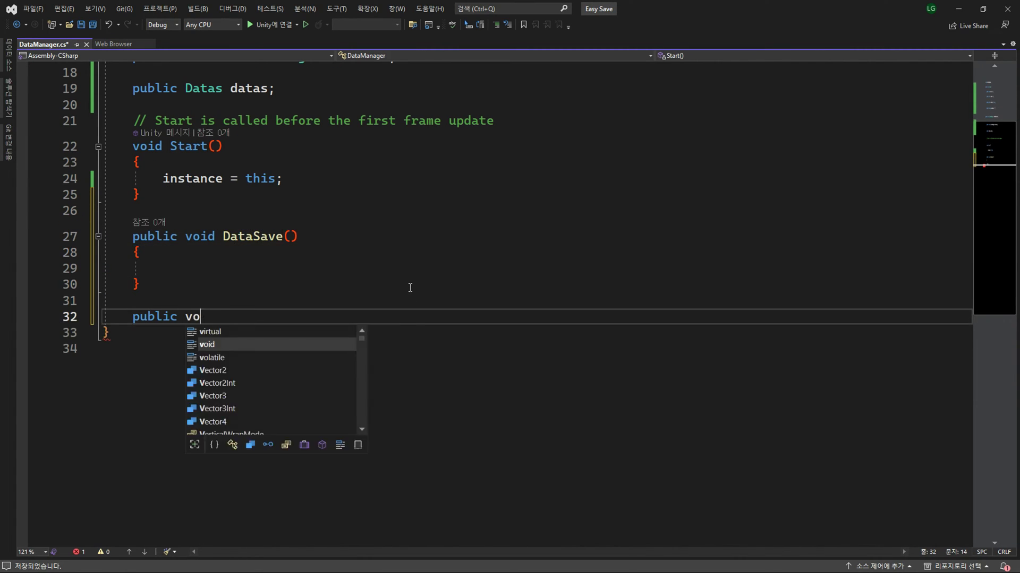
{"action": "type", "text": "id DataLoad()"}
{"action": "key", "text": "Return"}
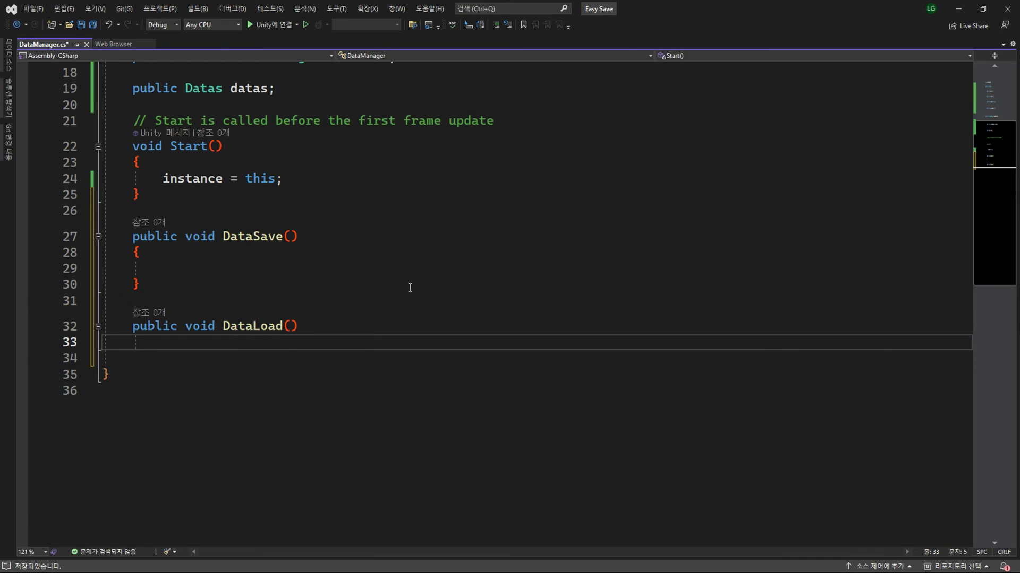
{"action": "type", "text": "{"}
{"action": "key", "text": "Return"}
- Write an ES3.Save call saving datas inside DataSave
{"action": "key", "text": "Up"}
{"action": "key", "text": "Up"}
{"action": "key", "text": "Up"}
{"action": "type", "text": "E"}
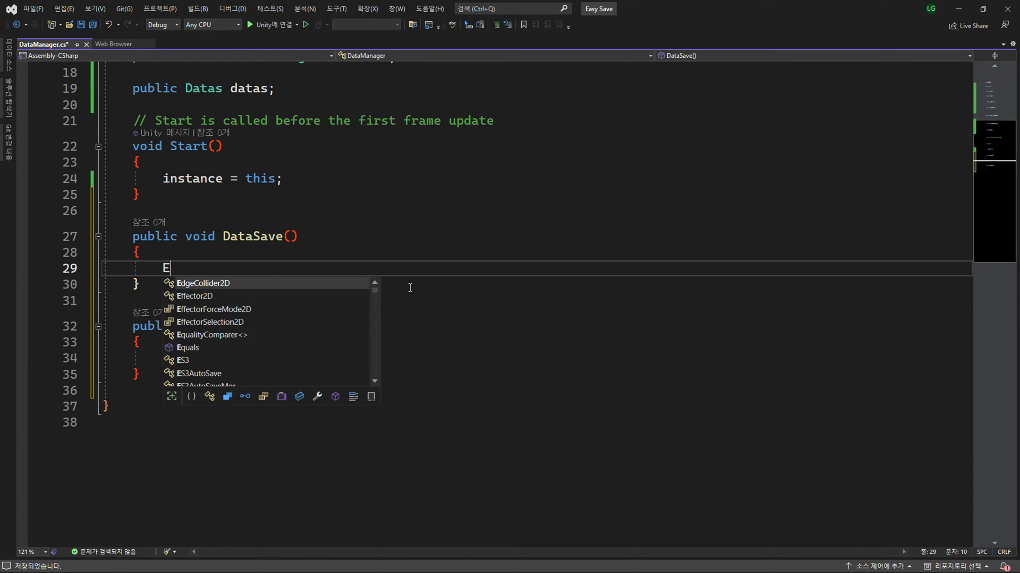
{"action": "type", "text": "S3."}
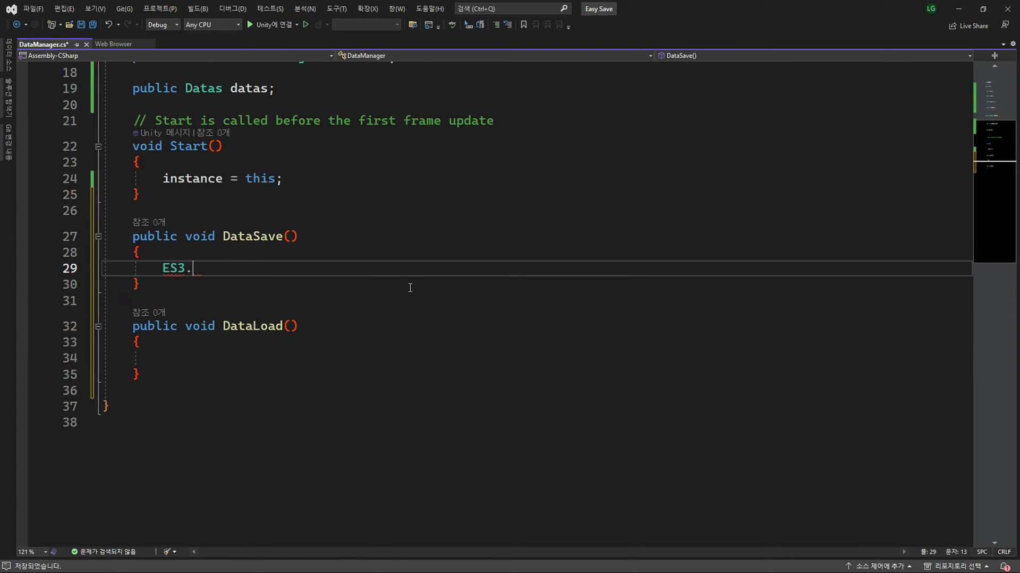
{"action": "type", "text": "sav"}
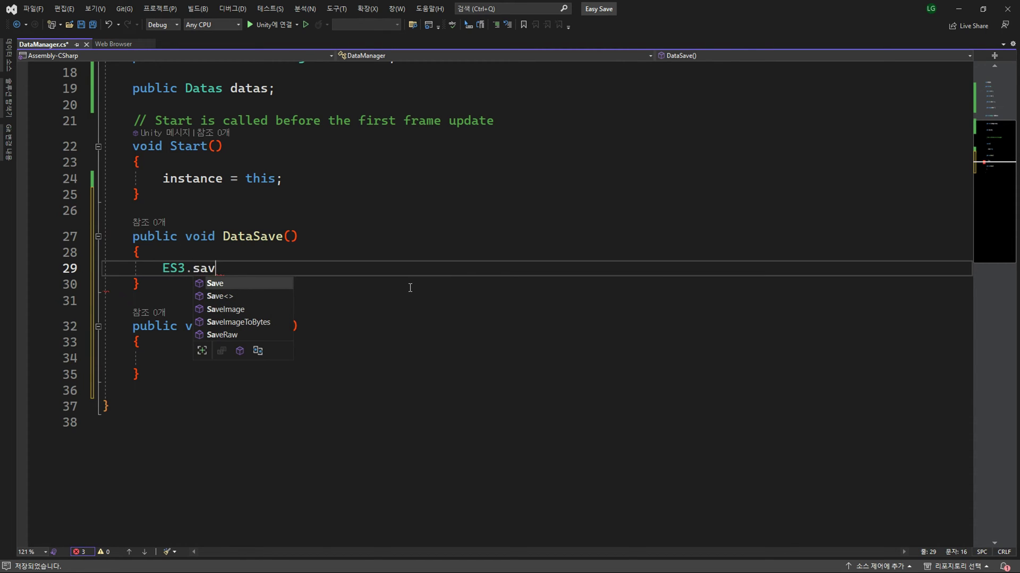
{"action": "key", "text": "Tab"}
{"action": "type", "text": "();"}
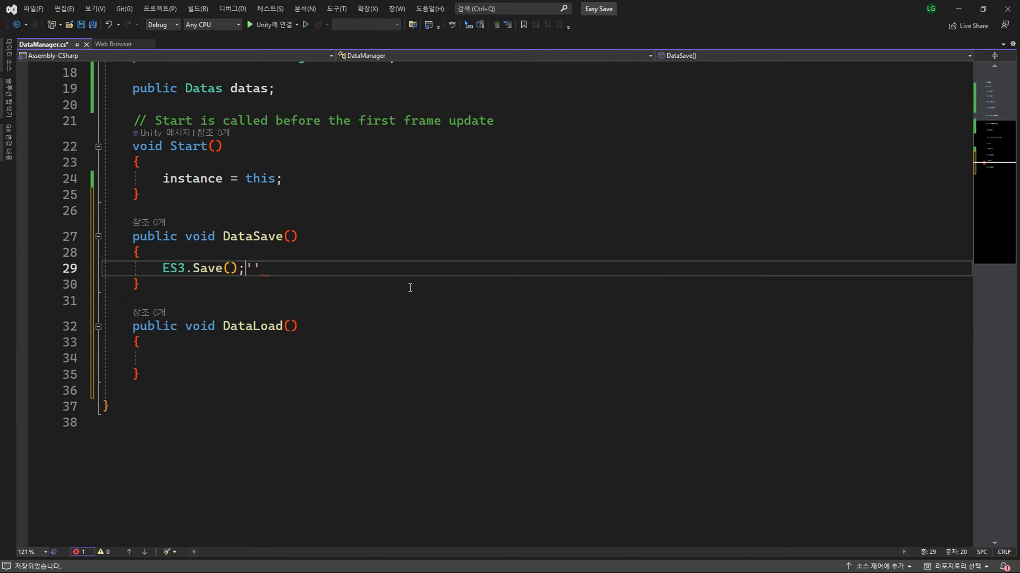
{"action": "type", "text": "\""}
{"action": "type", "text": "as"}
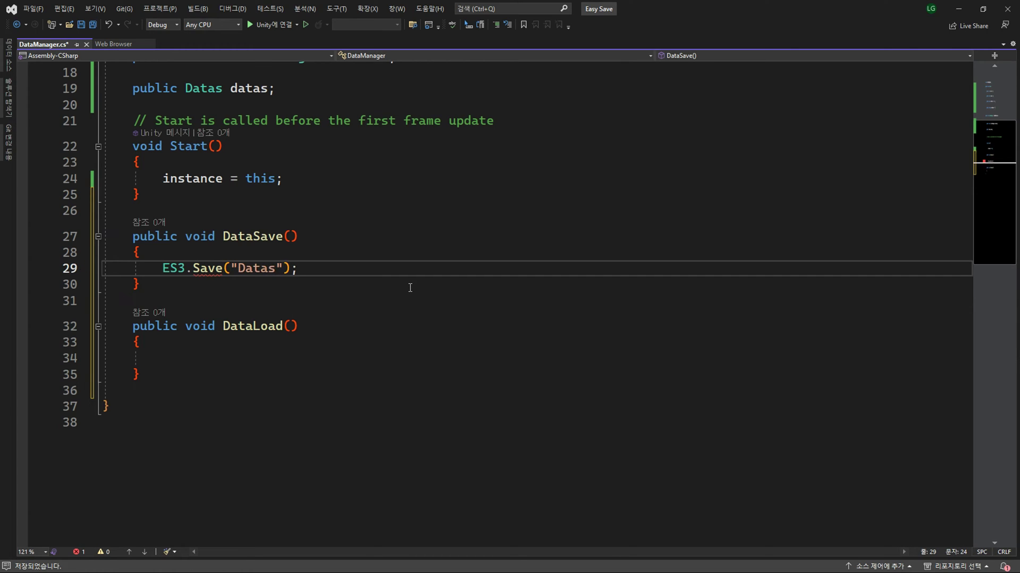
{"action": "type", "text": ","}
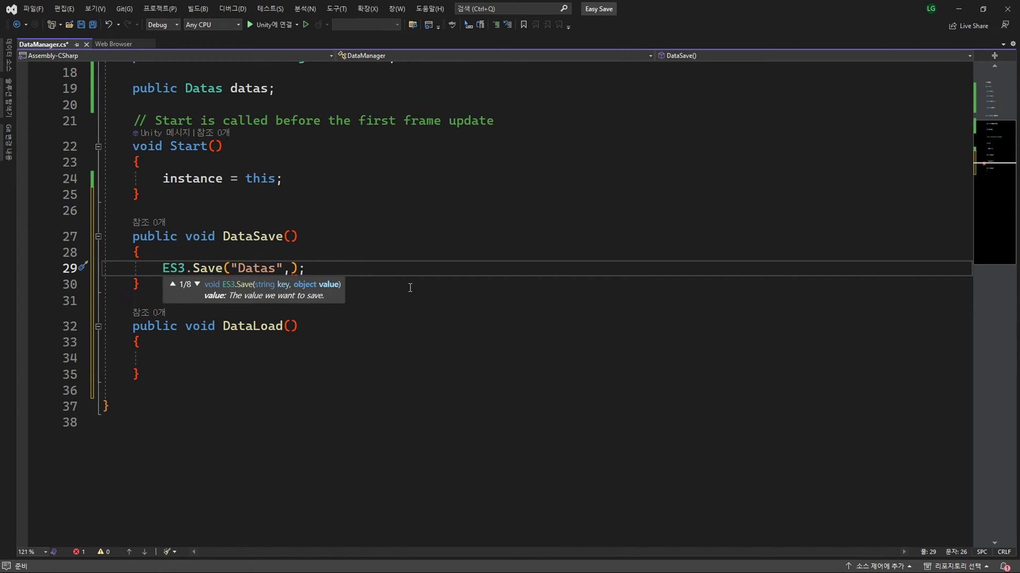
{"action": "type", "text": "datas"}
{"action": "key", "text": "Escape"}
- Declare private string keyName = "Datas"; among the fields
{"action": "key", "text": "Up"}
{"action": "key", "text": "Up"}
{"action": "key", "text": "Up"}
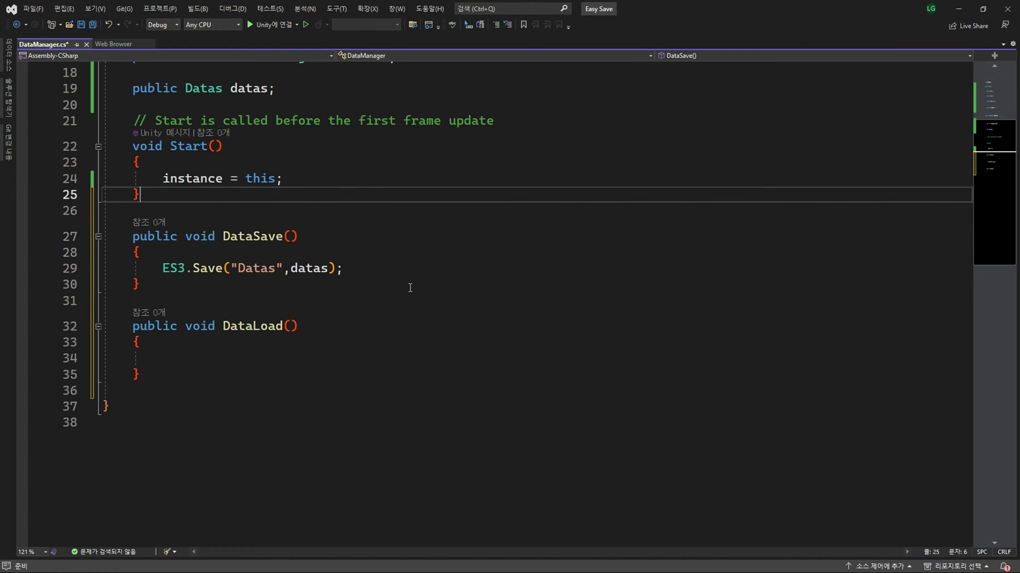
{"action": "left_click", "coordinate": [485, 88]}
{"action": "key", "text": "Return"}
{"action": "key", "text": "Return"}
{"action": "type", "text": "private string key"}
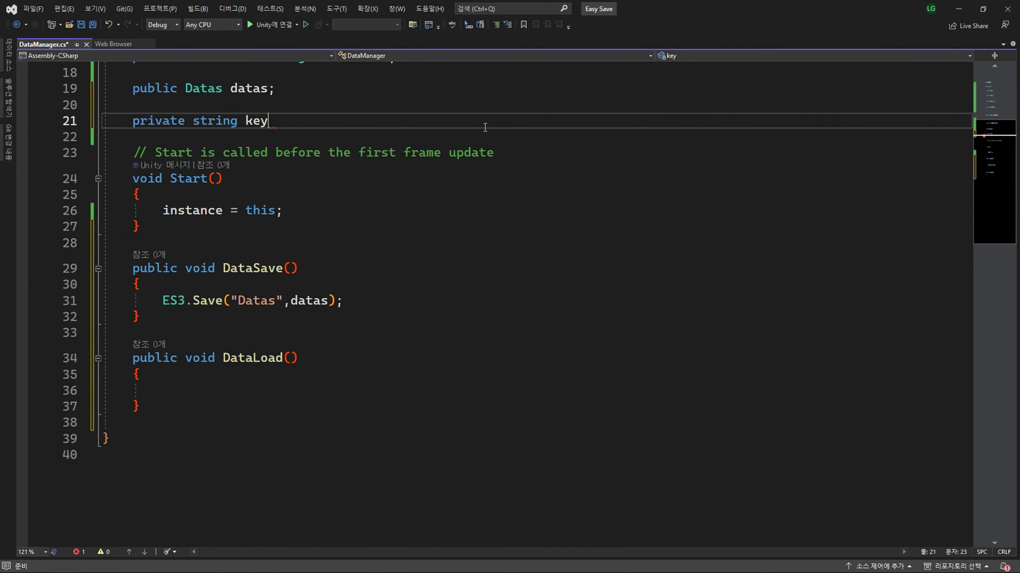
{"action": "type", "text": "Name = \"Datas\";"}
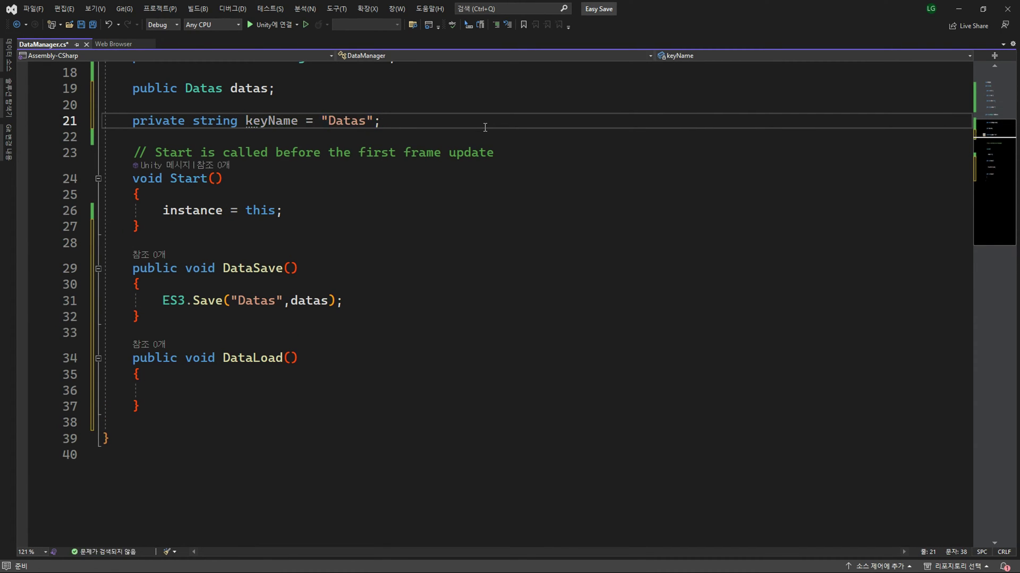
- Replace the "Datas" literal in the save call with keyName
{"action": "double_click", "coordinate": [271, 120]}
{"action": "key", "text": "ctrl+c"}
{"action": "left_click_drag", "start_coordinate": [227, 301], "coordinate": [282, 301]}
{"action": "key", "text": "ctrl+v"}
{"action": "key", "text": "End"}
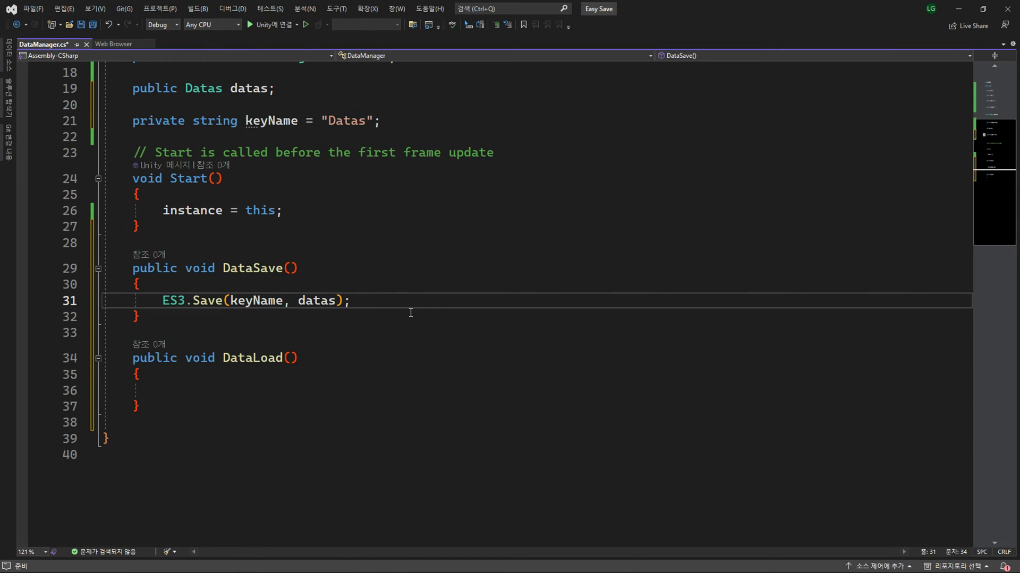
- Add an if statement with an empty block inside DataLoad
{"action": "left_click", "coordinate": [285, 386]}
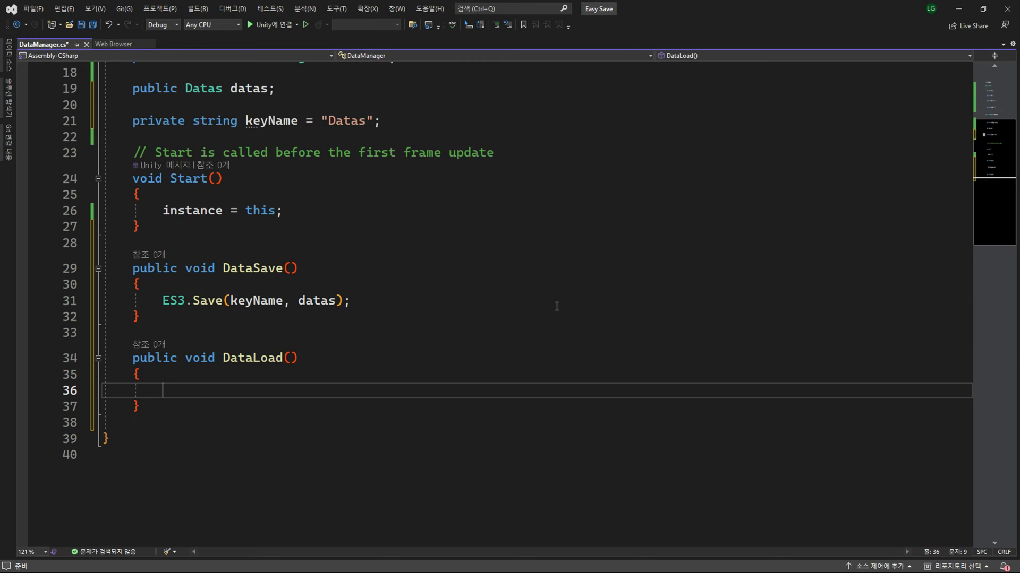
{"action": "scroll", "coordinate": [557, 306], "scroll_direction": "down", "scroll_amount": 3}
{"action": "scroll", "coordinate": [694, 190], "scroll_direction": "down", "scroll_amount": 1}
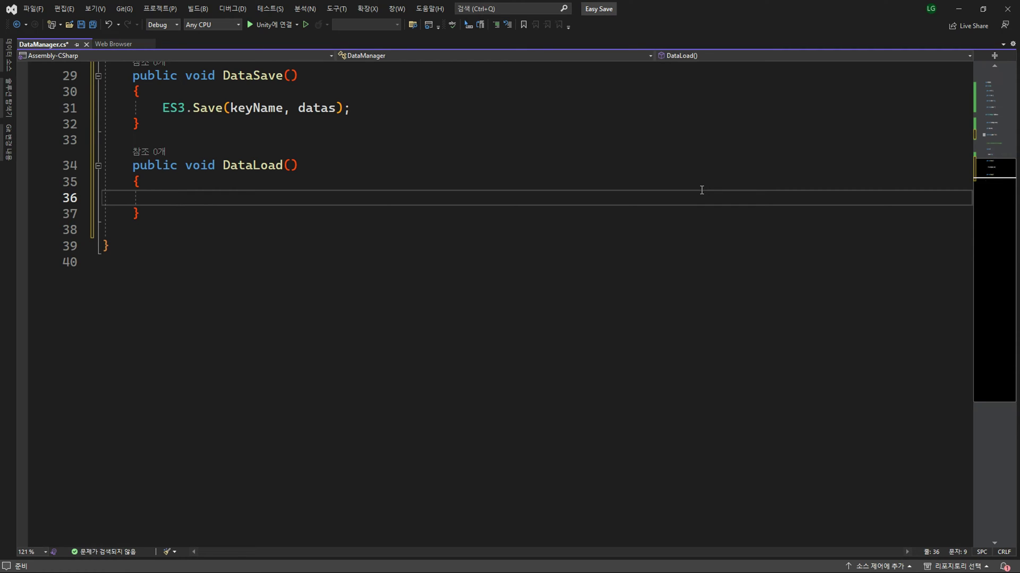
{"action": "type", "text": "if()"}
{"action": "key", "text": "Return"}
{"action": "type", "text": "{"}
{"action": "key", "text": "Return"}
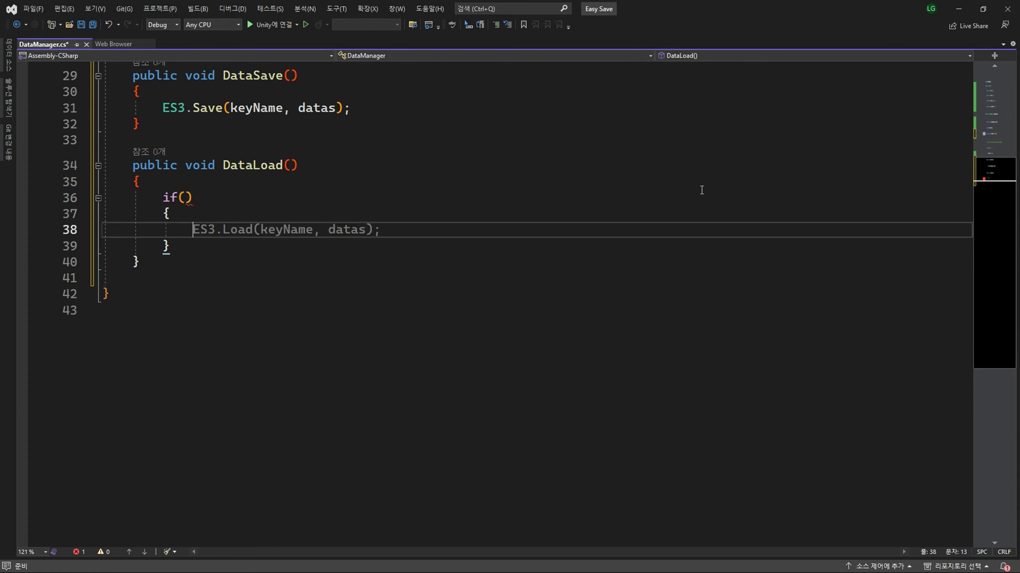
- Use ES3.FileExists() as the if condition in DataLoad
{"action": "key", "text": "Up"}
{"action": "key", "text": "Up"}
{"action": "key", "text": "Left"}
{"action": "type", "text": "ES3#"}
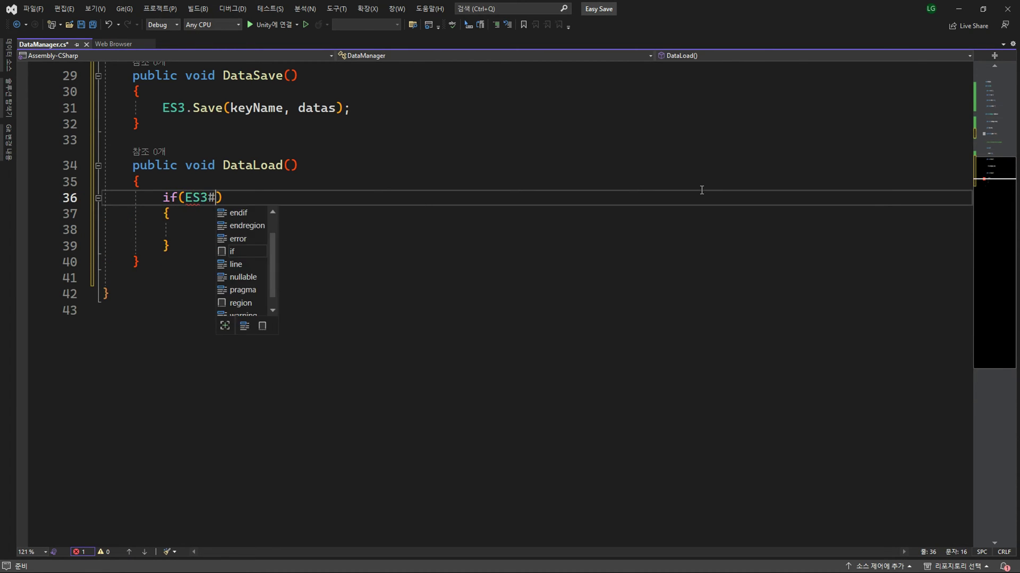
{"action": "key", "text": "BackSpace"}
{"action": "type", "text": "."}
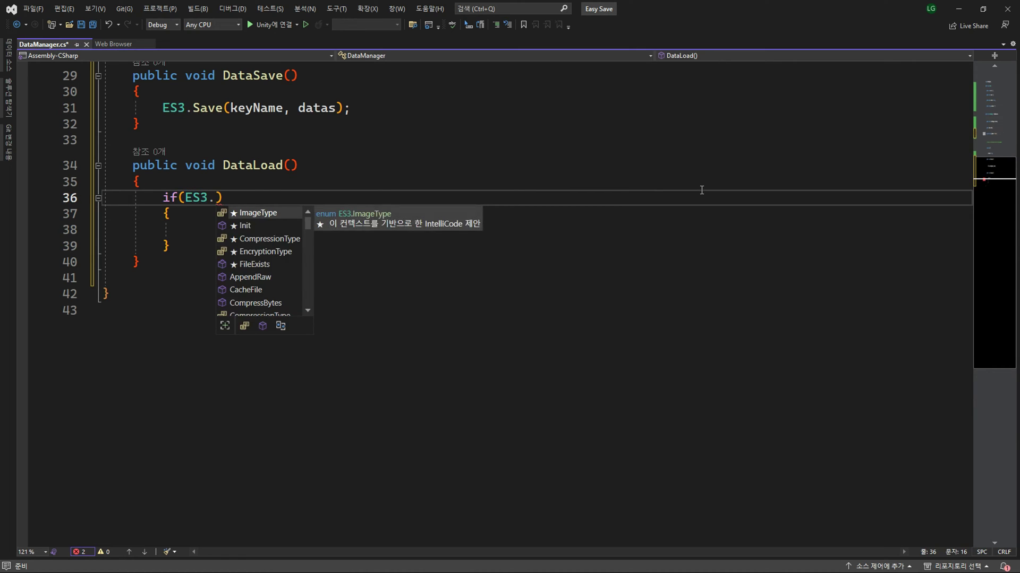
{"action": "type", "text": "Fi"}
{"action": "key", "text": "Tab"}
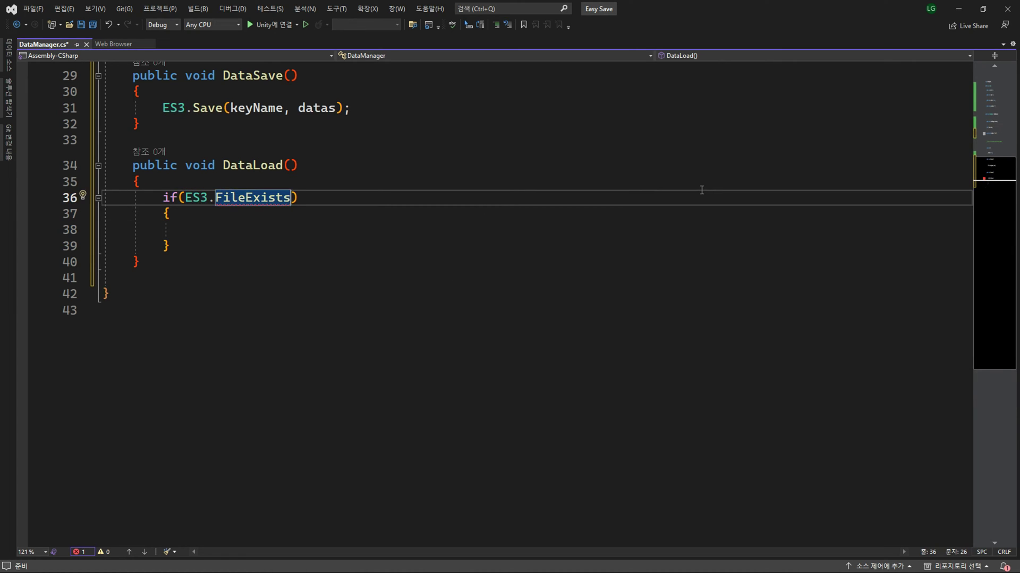
{"action": "type", "text": "()"}
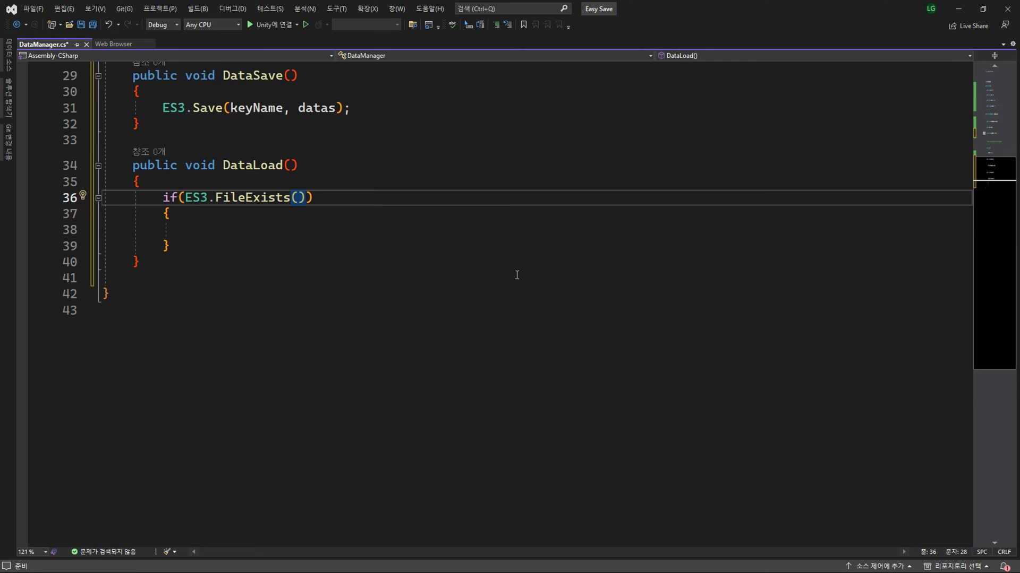
{"action": "scroll", "coordinate": [517, 274], "scroll_direction": "up", "scroll_amount": 3}
{"action": "scroll", "coordinate": [436, 201], "scroll_direction": "up", "scroll_amount": 1}
- Add a private string fileName field for the save file and paste fileName into the code
{"action": "left_click", "coordinate": [611, 121]}
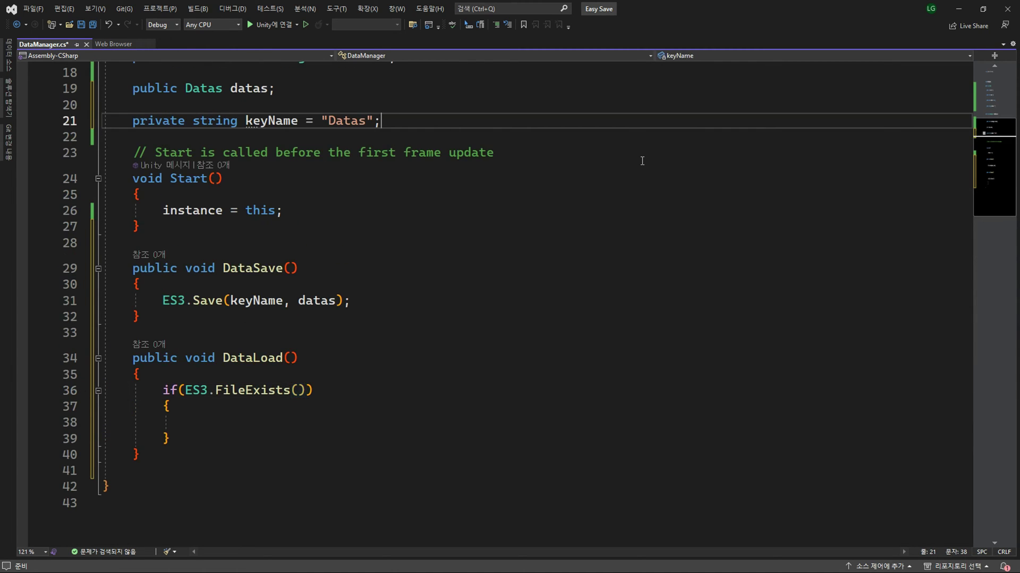
{"action": "key", "text": "Return"}
{"action": "type", "text": "private st"}
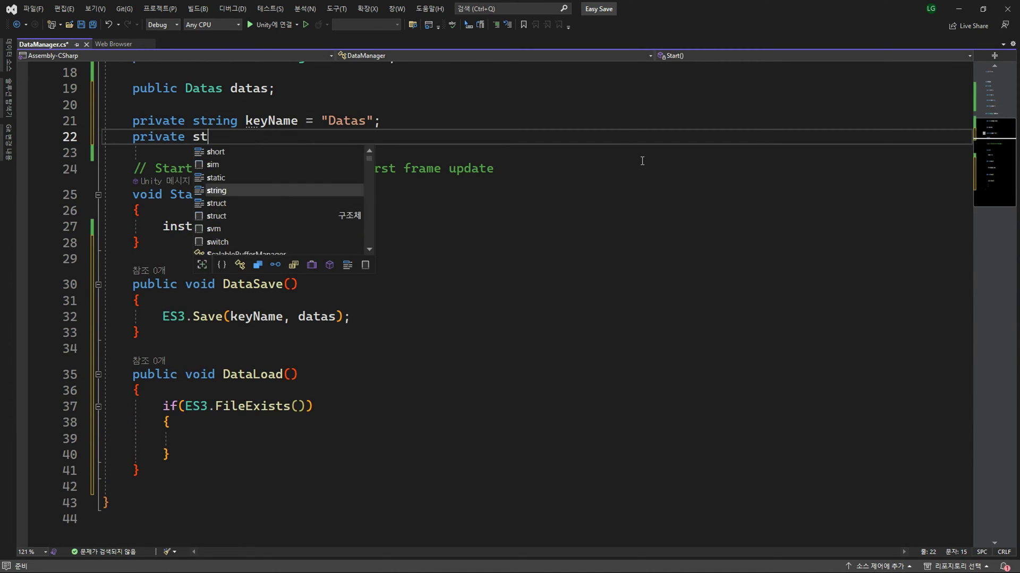
{"action": "type", "text": "ring fileName = \"S\";"}
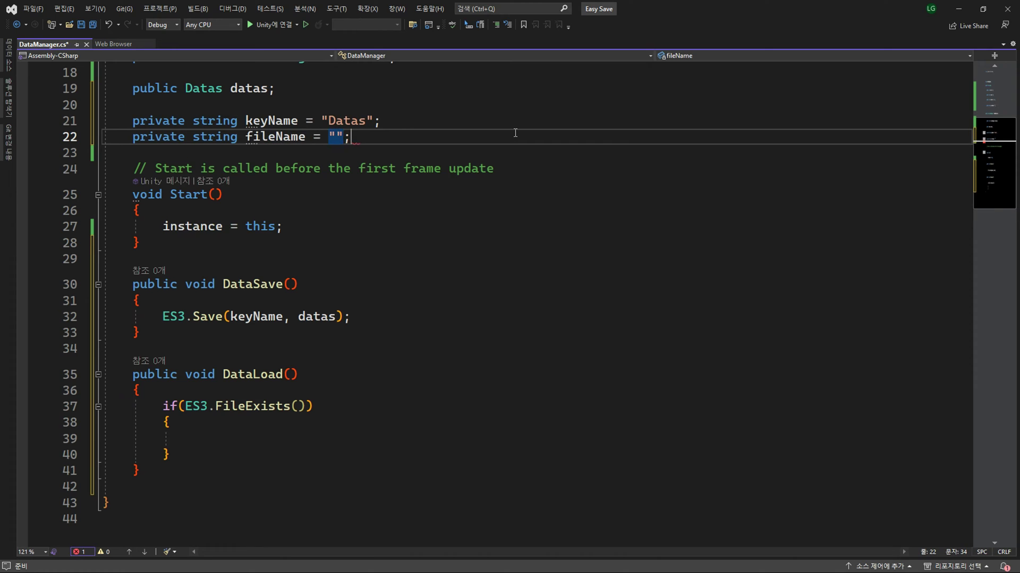
{"action": "key", "text": "Left"}
{"action": "key", "text": "Left"}
{"action": "type", "text": "SaveFile."}
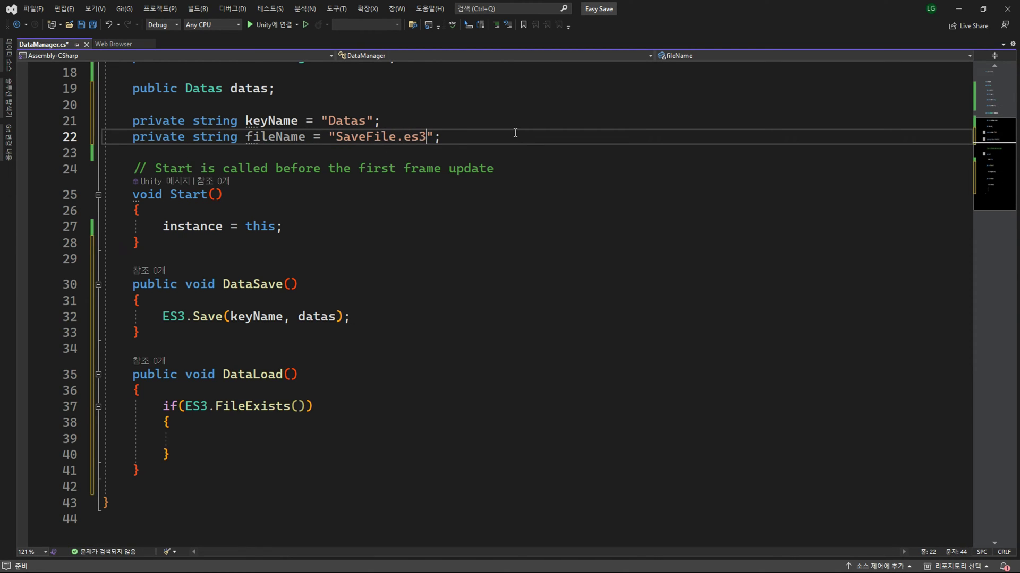
{"action": "double_click", "coordinate": [263, 139]}
{"action": "left_click", "coordinate": [295, 406]}
{"action": "key", "text": "ctrl+v"}
- Load the saved data with ES3.LoadInto(keyName, datas) inside the if block
{"action": "scroll", "coordinate": [537, 321], "scroll_direction": "down", "scroll_amount": 5}
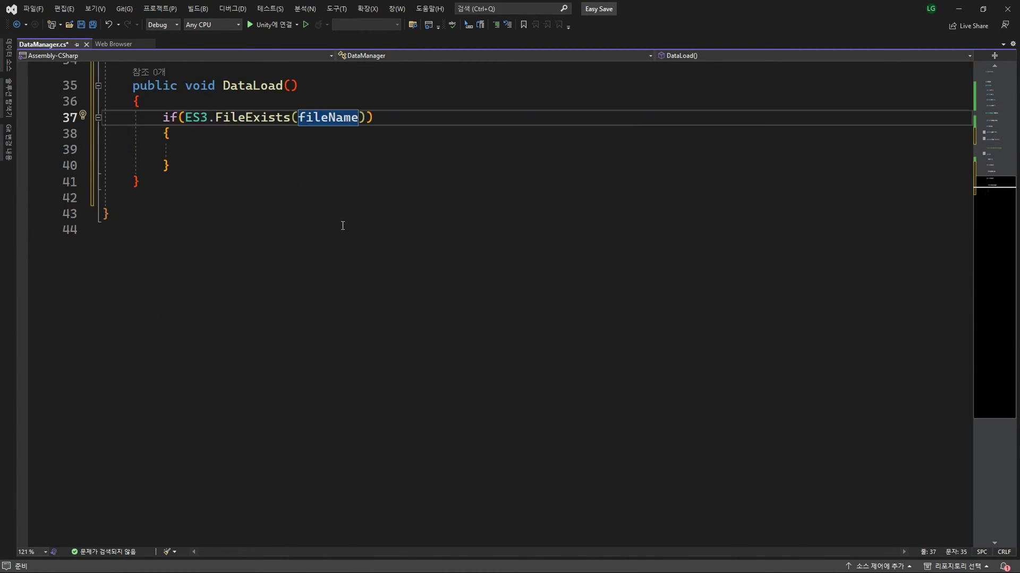
{"action": "left_click", "coordinate": [697, 154]}
{"action": "type", "text": "ES3.Lo"}
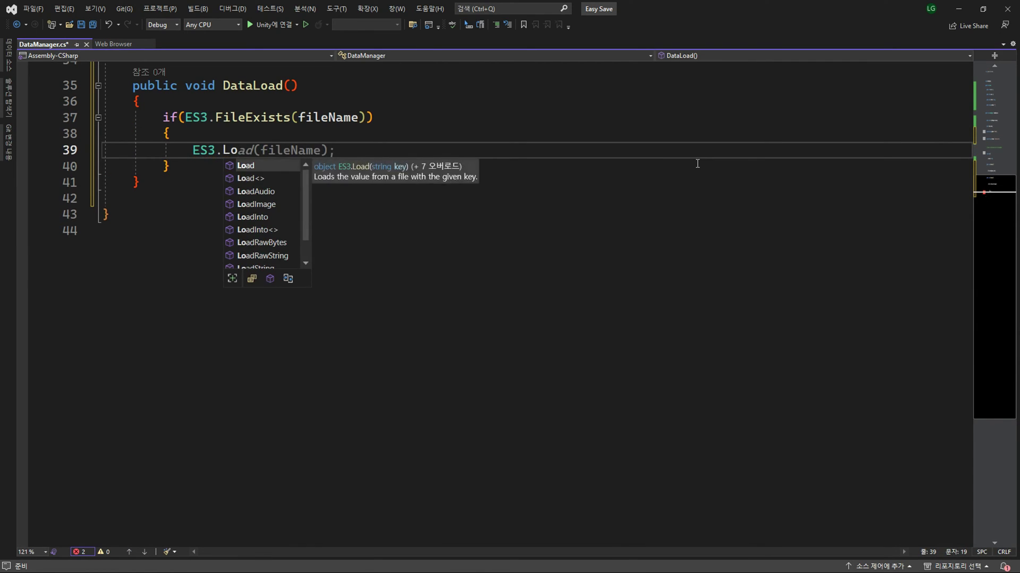
{"action": "type", "text": "adInto("}
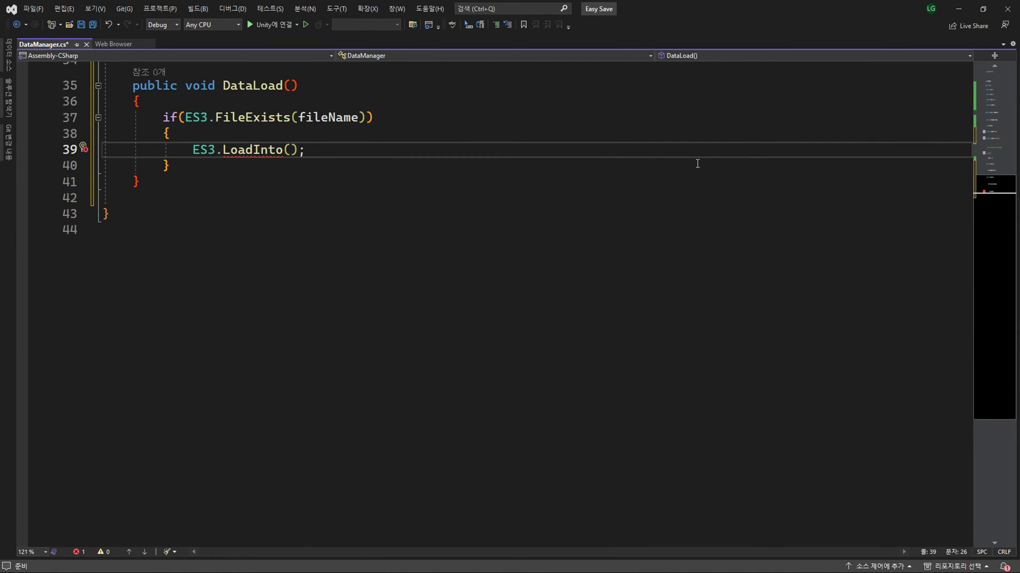
{"action": "type", "text": "keyName,"}
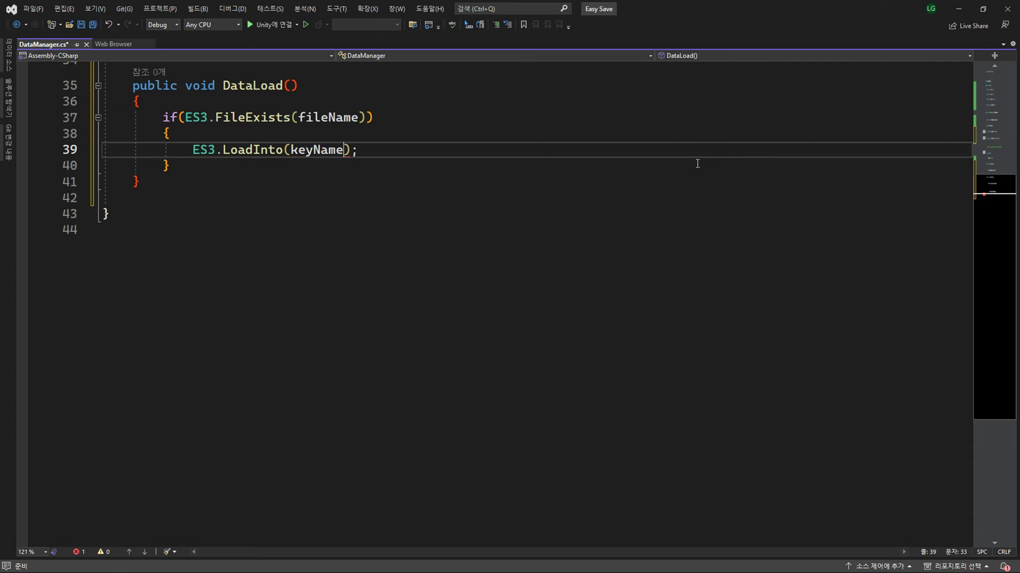
{"action": "type", "text": "da"}
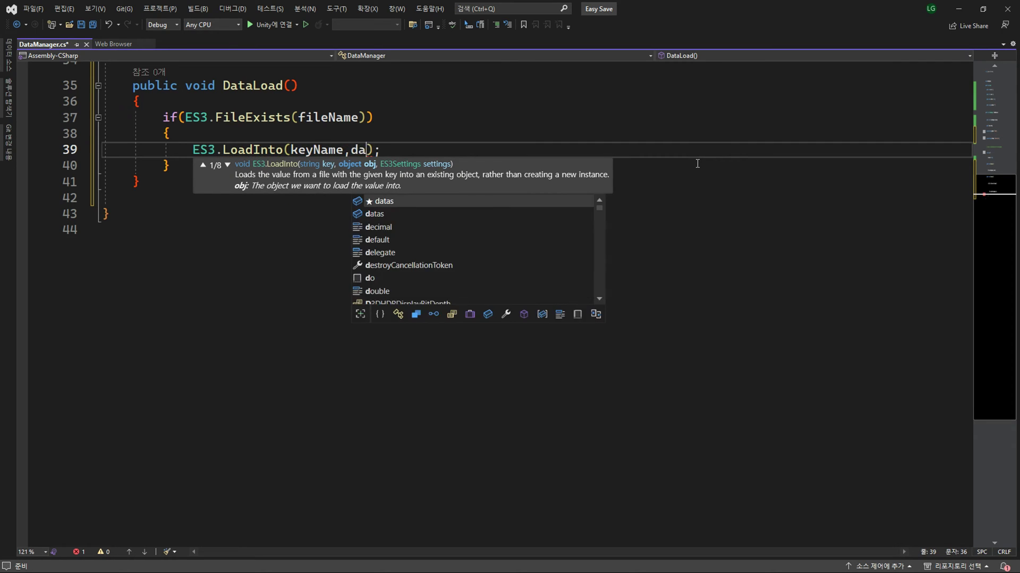
{"action": "type", "text": "tas"}
{"action": "key", "text": "End"}
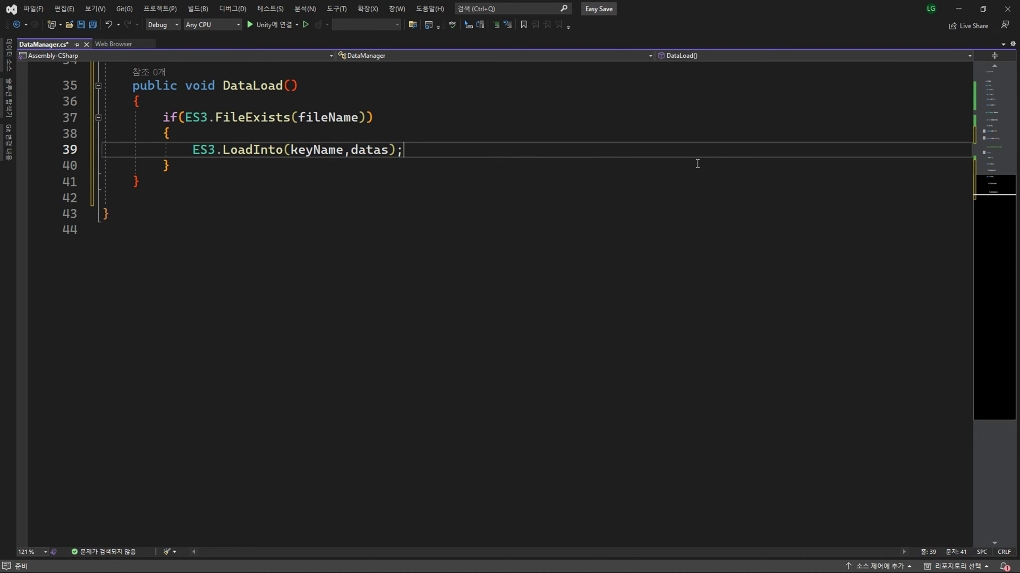
- Add an else block calling DataSave() and save the script
{"action": "key", "text": "Down"}
{"action": "key", "text": "Return"}
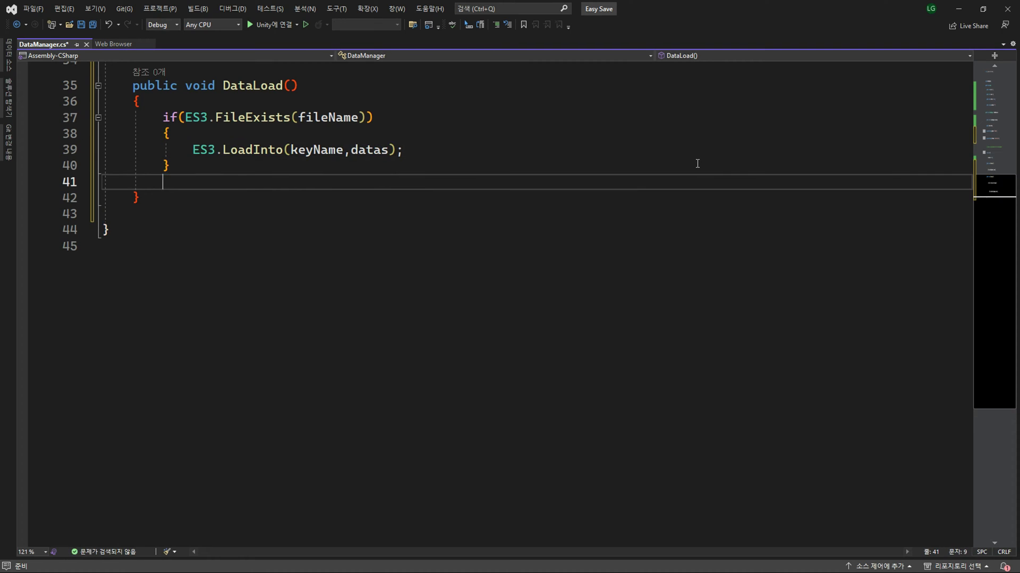
{"action": "type", "text": "else"}
{"action": "key", "text": "Tab"}
{"action": "key", "text": "Tab"}
{"action": "type", "text": "Data"}
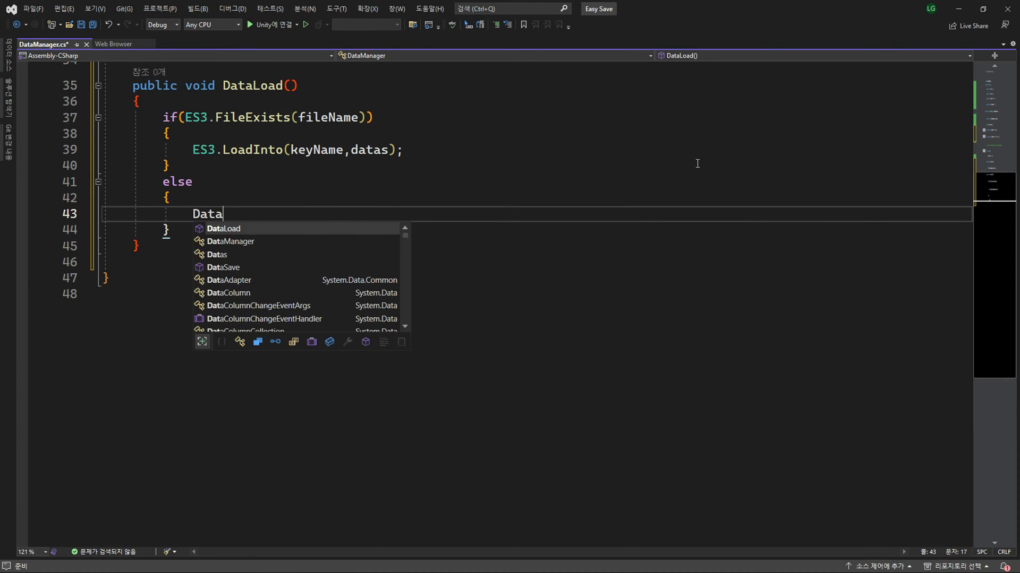
{"action": "key", "text": "Down"}
{"action": "key", "text": "Down"}
{"action": "key", "text": "Tab"}
{"action": "type", "text": "("}
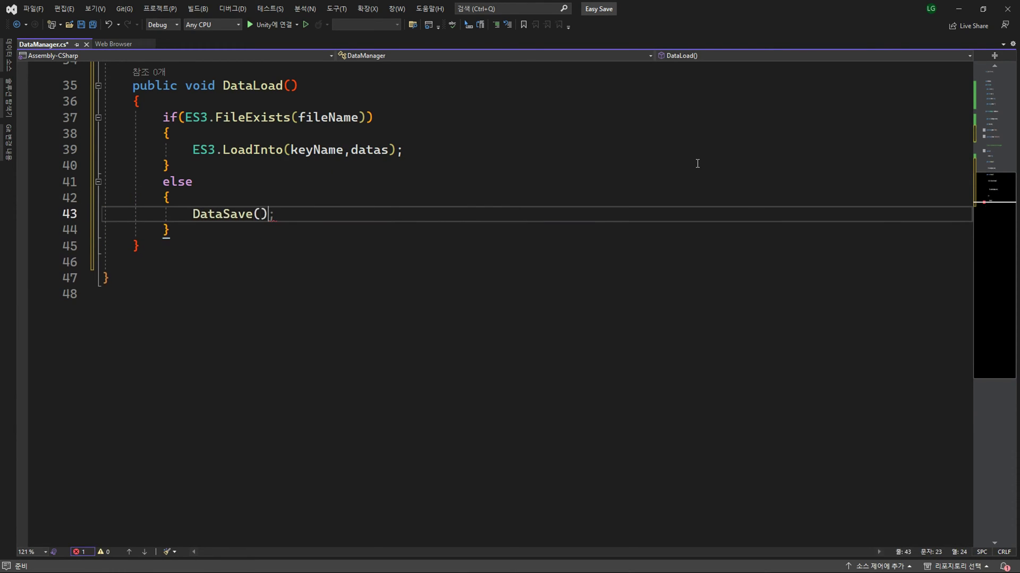
{"action": "type", "text": ");"}
{"action": "key", "text": "ctrl+s"}
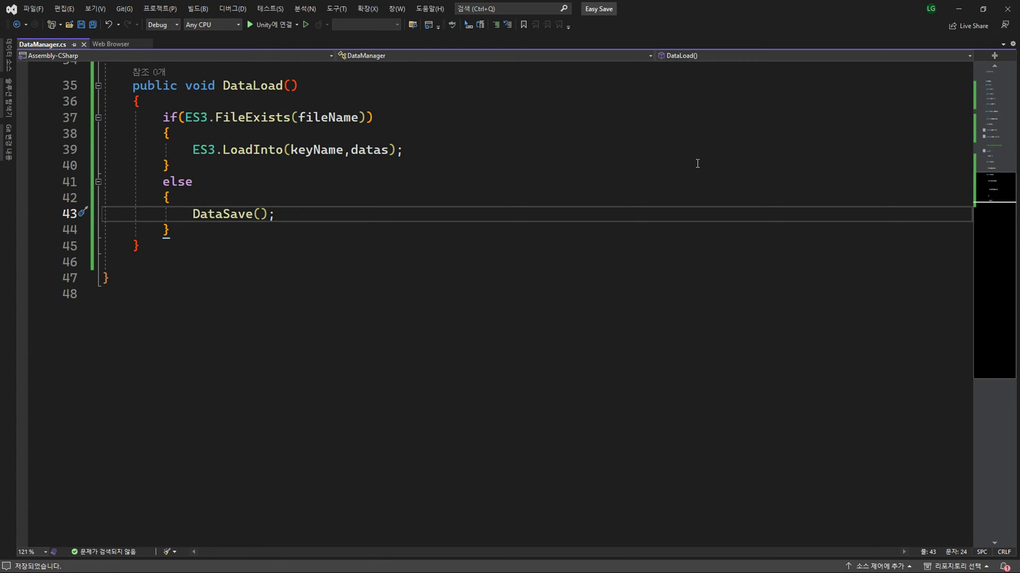
- Call DataLoad() in Start after instance = this, then select DataManager in Unity
{"action": "scroll", "coordinate": [531, 212], "scroll_direction": "up", "scroll_amount": 2}
{"action": "scroll", "coordinate": [412, 269], "scroll_direction": "up", "scroll_amount": 2}
{"action": "left_click", "coordinate": [303, 276]}
{"action": "left_click", "coordinate": [300, 134]}
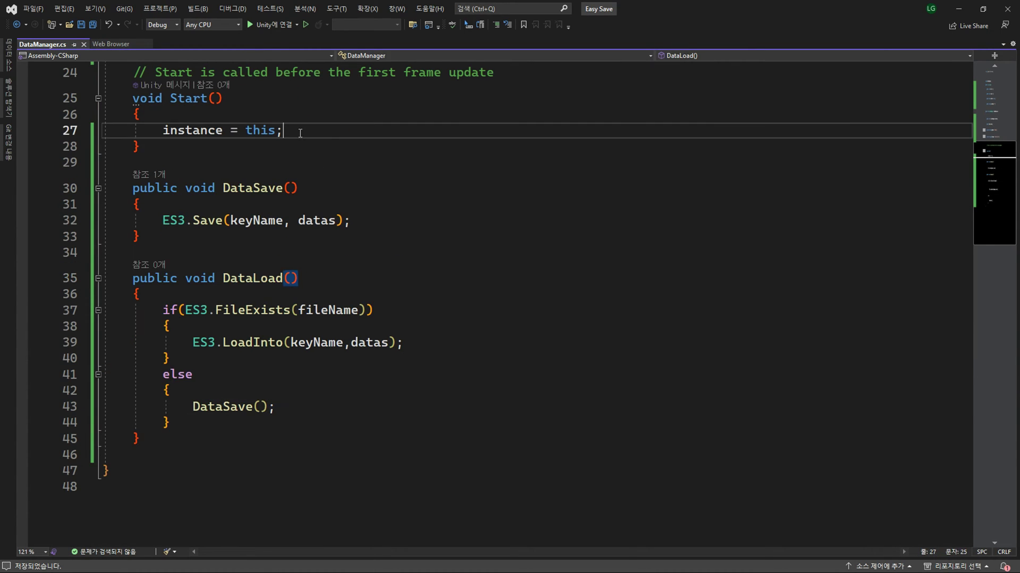
{"action": "key", "text": "Return"}
{"action": "key", "text": "Return"}
{"action": "type", "text": "Data"}
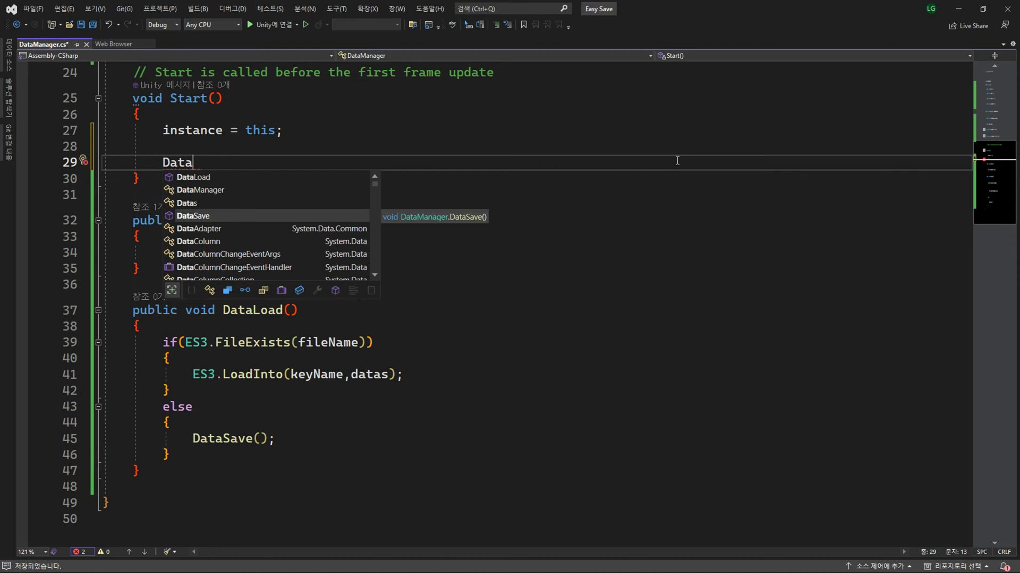
{"action": "type", "text": "Load();"}
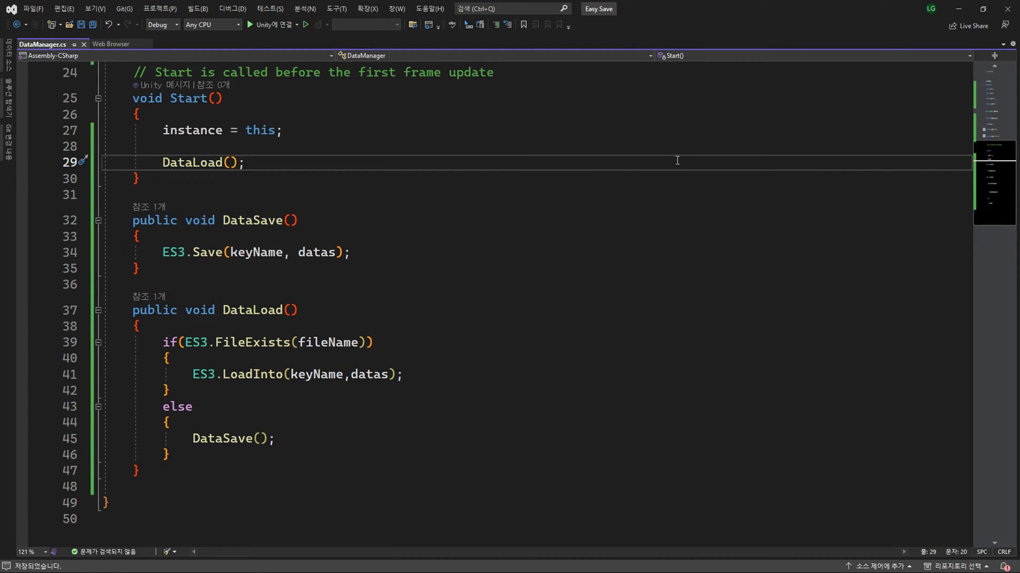
{"action": "key", "text": "alt+Tab"}
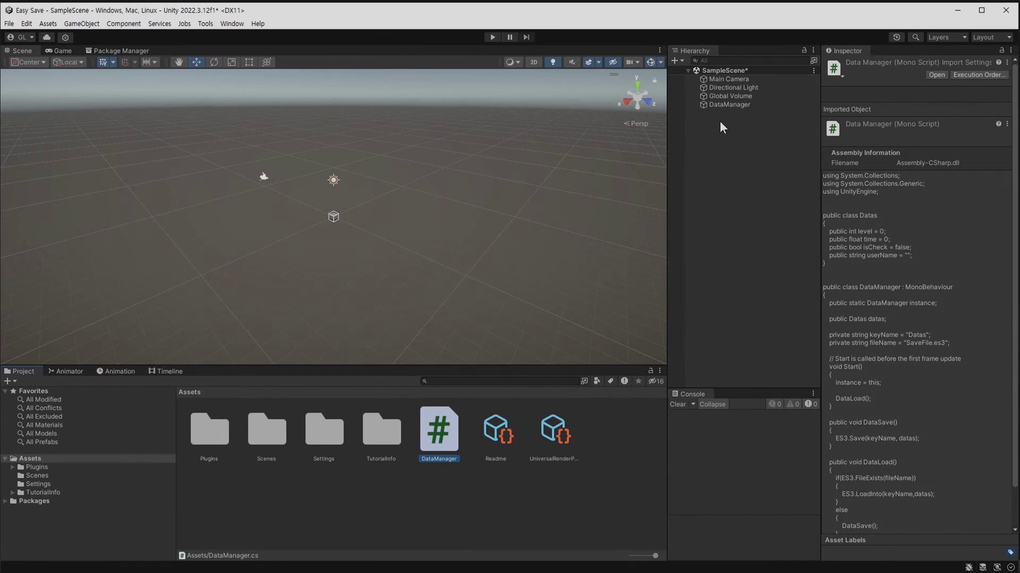
{"action": "left_click", "coordinate": [728, 104]}
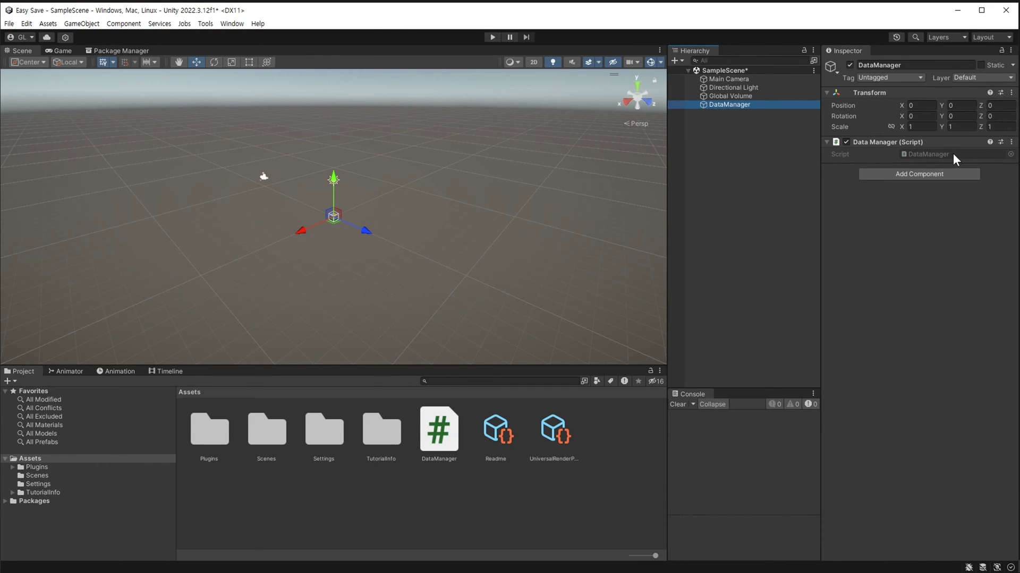
- Add the [System.Serializable] attribute above class Datas in DataManager.cs and save
{"action": "double_click", "coordinate": [935, 153]}
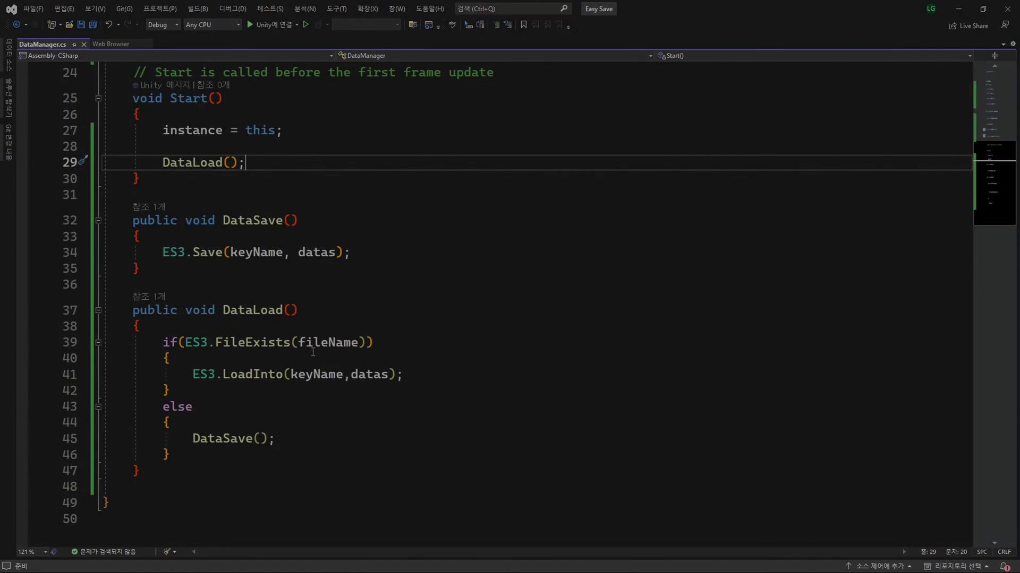
{"action": "scroll", "coordinate": [276, 295], "scroll_direction": "up", "scroll_amount": 8}
{"action": "left_click", "coordinate": [172, 134]}
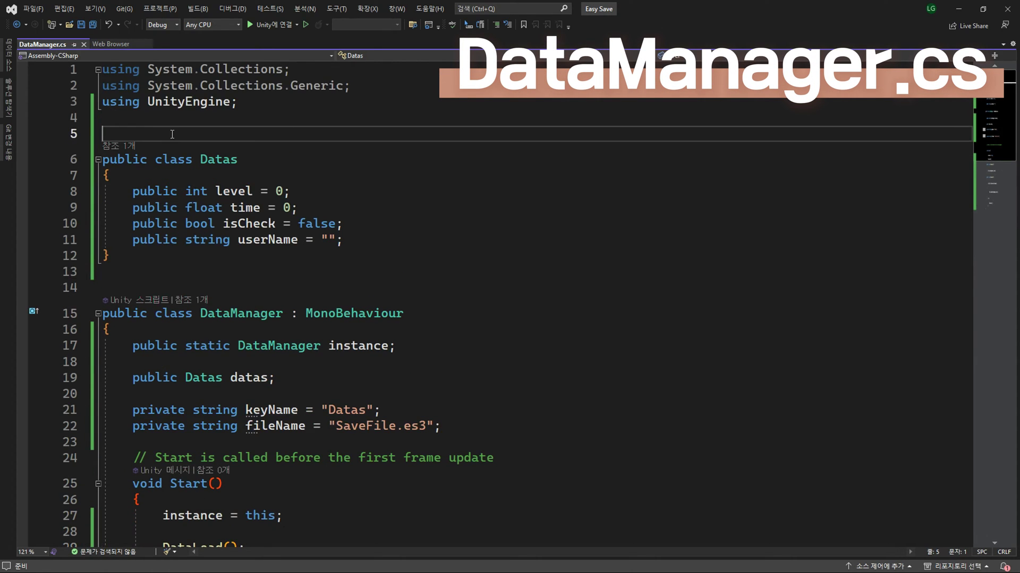
{"action": "type", "text": "[]"}
{"action": "key", "text": "Left"}
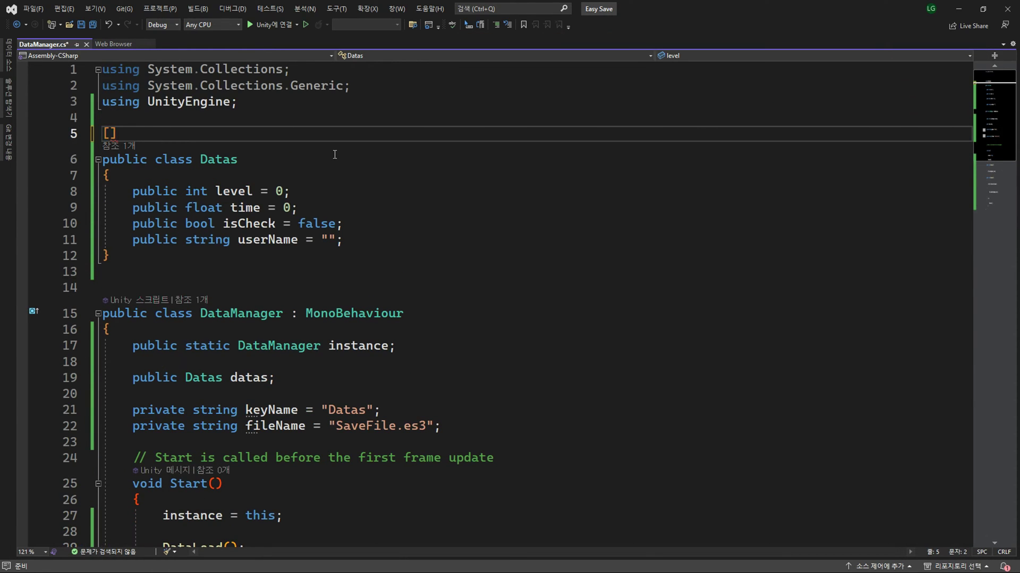
{"action": "type", "text": "sys"}
{"action": "key", "text": "Tab"}
{"action": "type", "text": "."}
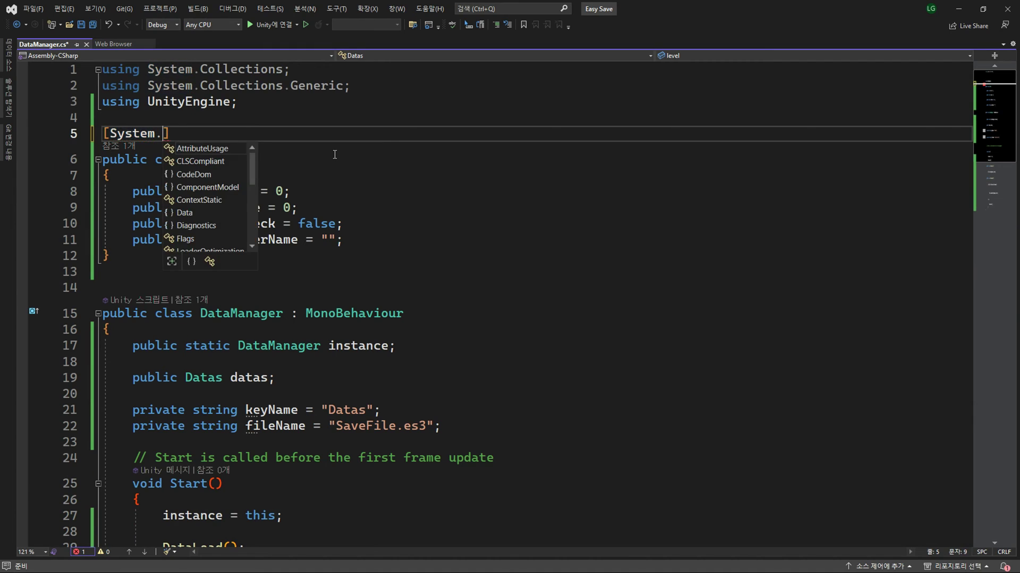
{"action": "type", "text": "se"}
{"action": "key", "text": "Down"}
{"action": "key", "text": "Tab"}
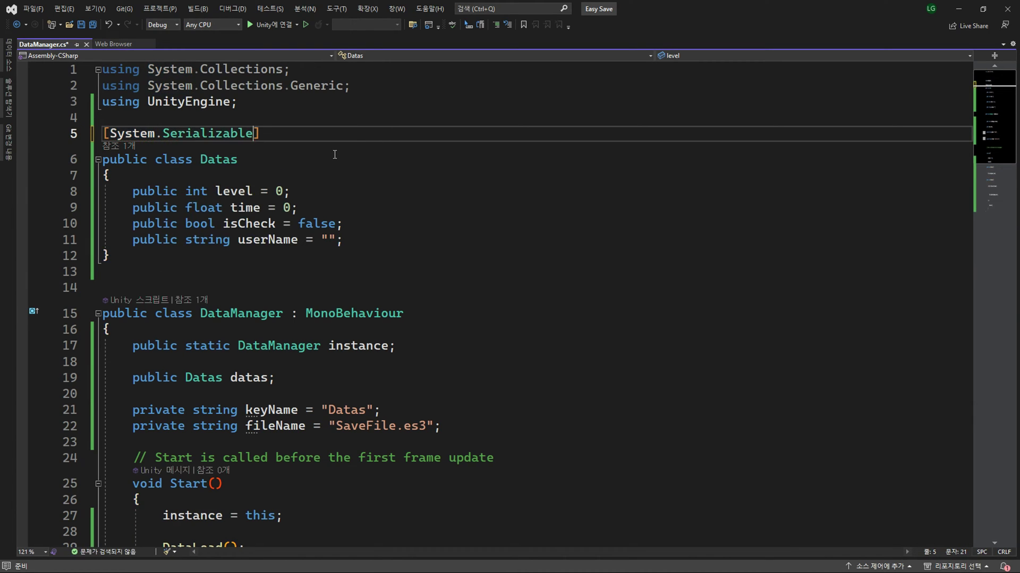
{"action": "key", "text": "ctrl+s"}
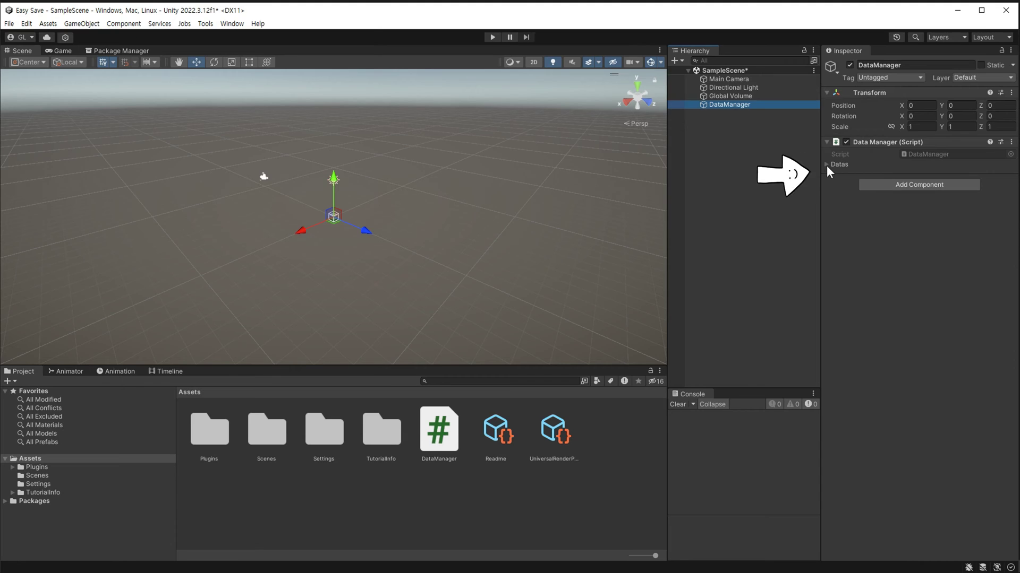
- Expand DataManager's Datas fields and rename the first button to Save Button
{"action": "left_click", "coordinate": [827, 164]}
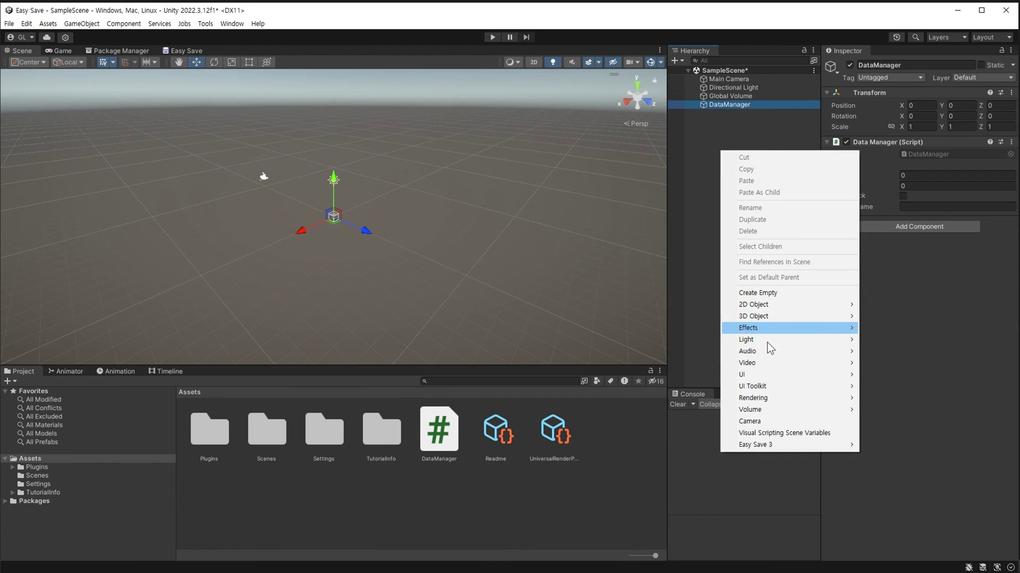
{"action": "mouse_move", "coordinate": [797, 375]}
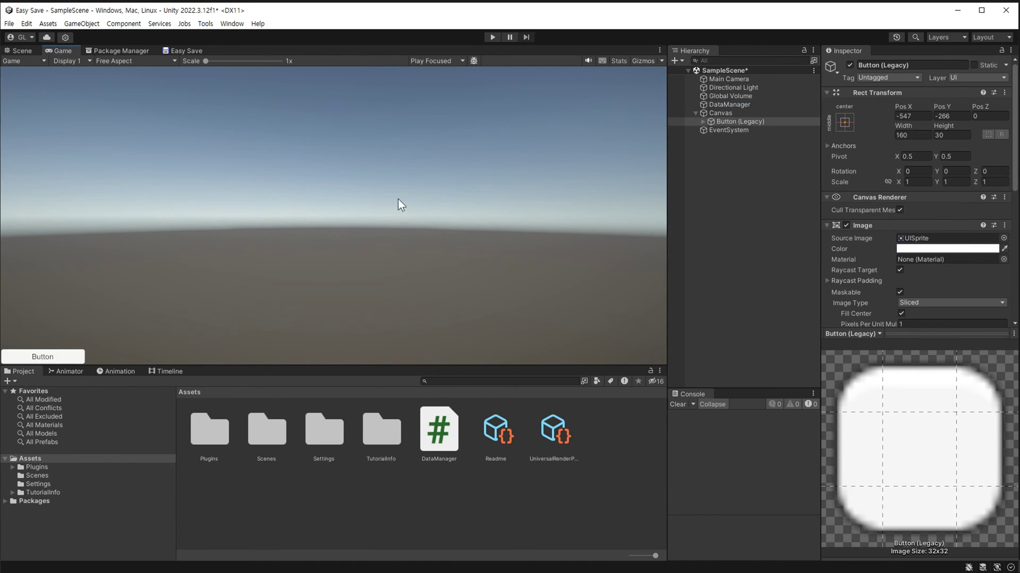
{"action": "key", "text": "F2"}
{"action": "type", "text": "Save Button"}
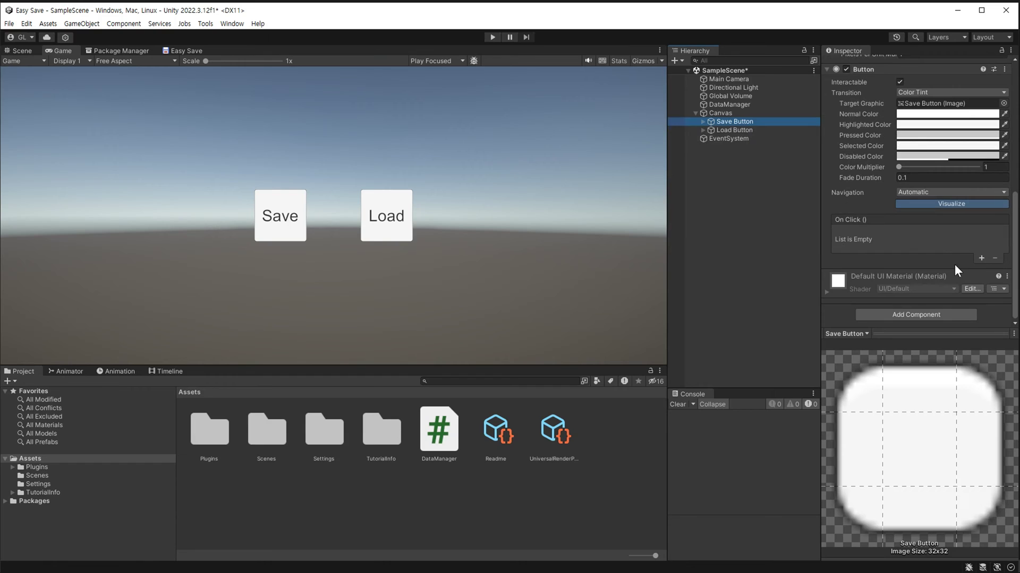
- Add an On Click entry to Save Button that calls DataManager.DataSave
{"action": "left_click", "coordinate": [981, 259]}
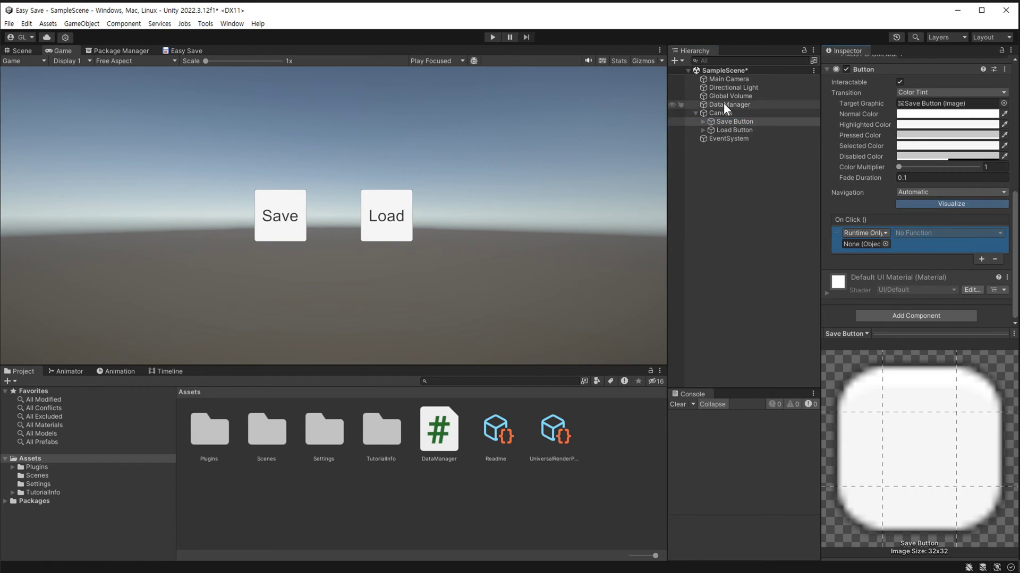
{"action": "left_click_drag", "start_coordinate": [725, 104], "coordinate": [882, 244]}
{"action": "left_click", "coordinate": [948, 233]}
{"action": "mouse_move", "coordinate": [919, 282]}
{"action": "left_click", "coordinate": [811, 387]}
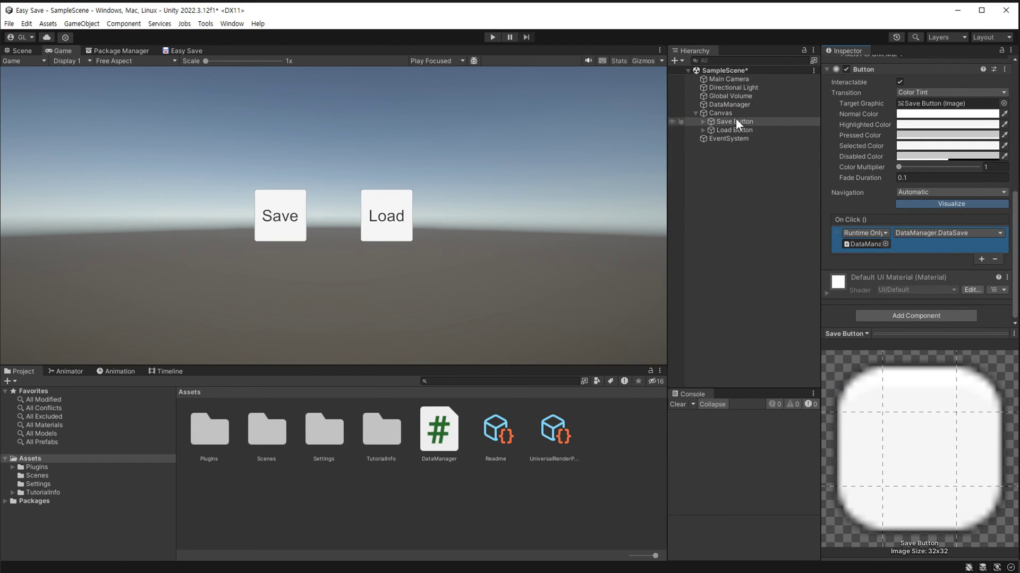
- Wire Load Button's On Click to DataManager.DataLoad, then enter Play mode
{"action": "left_click", "coordinate": [734, 129]}
{"action": "left_click", "coordinate": [981, 260]}
{"action": "left_click_drag", "start_coordinate": [725, 104], "coordinate": [863, 247]}
{"action": "left_click", "coordinate": [935, 236]}
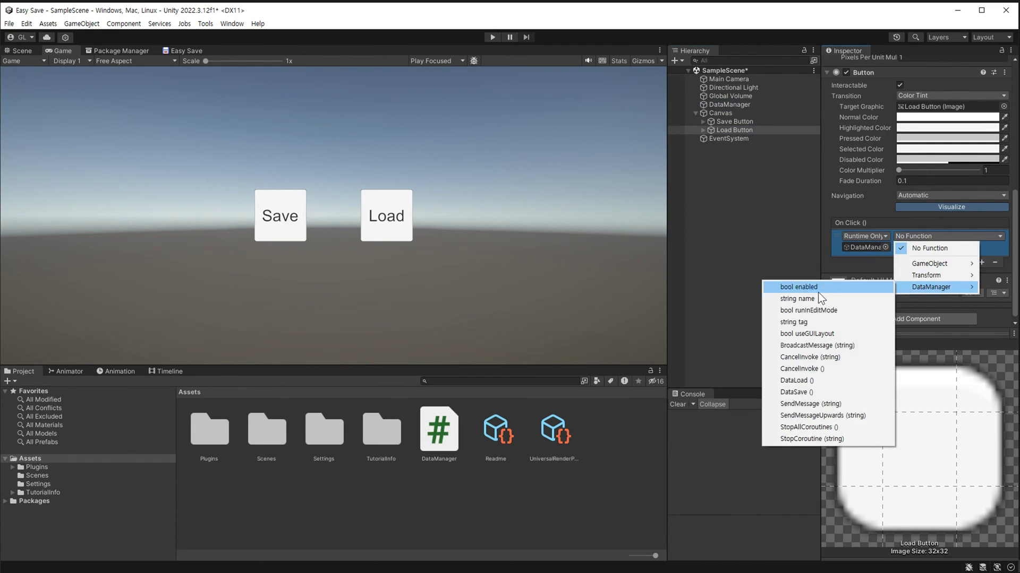
{"action": "left_click", "coordinate": [805, 381]}
{"action": "left_click", "coordinate": [745, 105]}
{"action": "key", "text": "ctrl+p"}
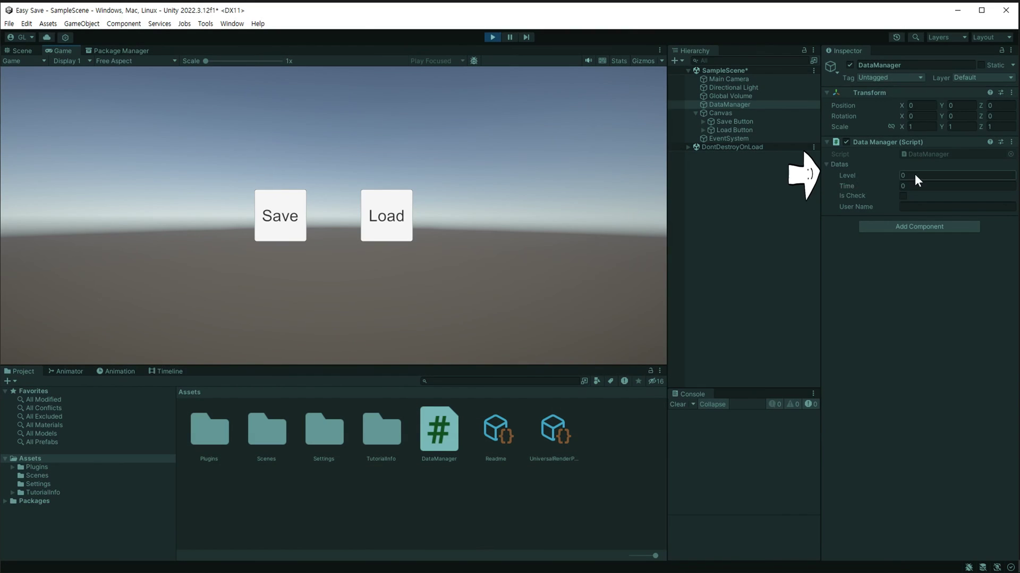
- In play mode set Level 30, tick Is Check, User Name DL, save, then stop
{"action": "left_click", "coordinate": [906, 175]}
{"action": "type", "text": "30"}
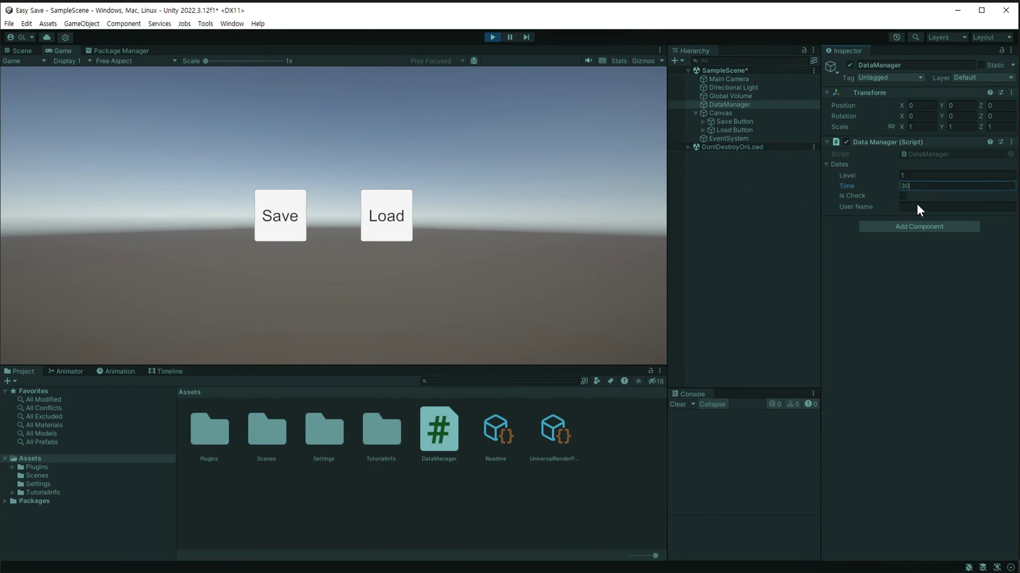
{"action": "left_click", "coordinate": [902, 196]}
{"action": "key", "text": "Tab"}
{"action": "type", "text": "DL"}
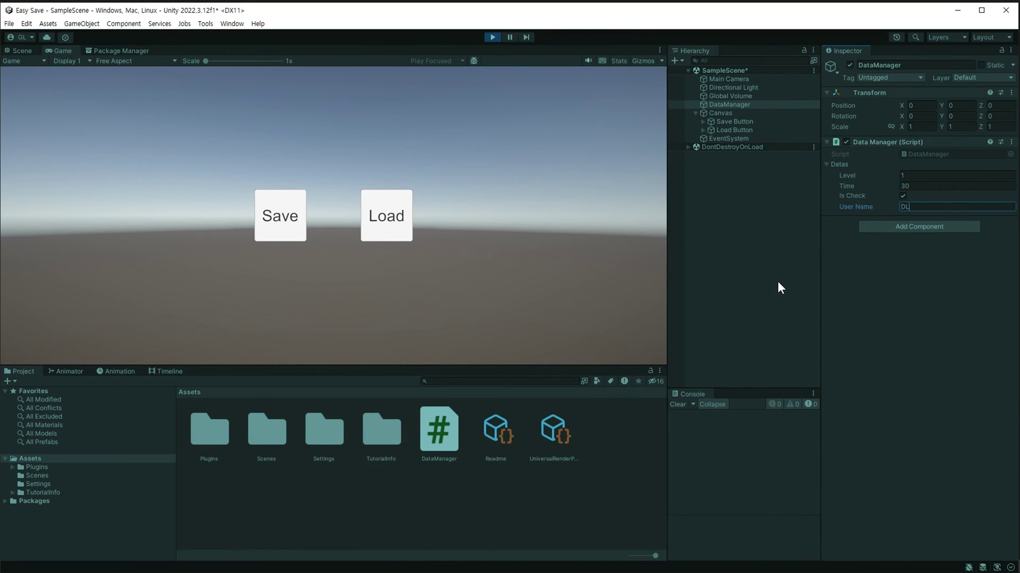
{"action": "left_click", "coordinate": [283, 215]}
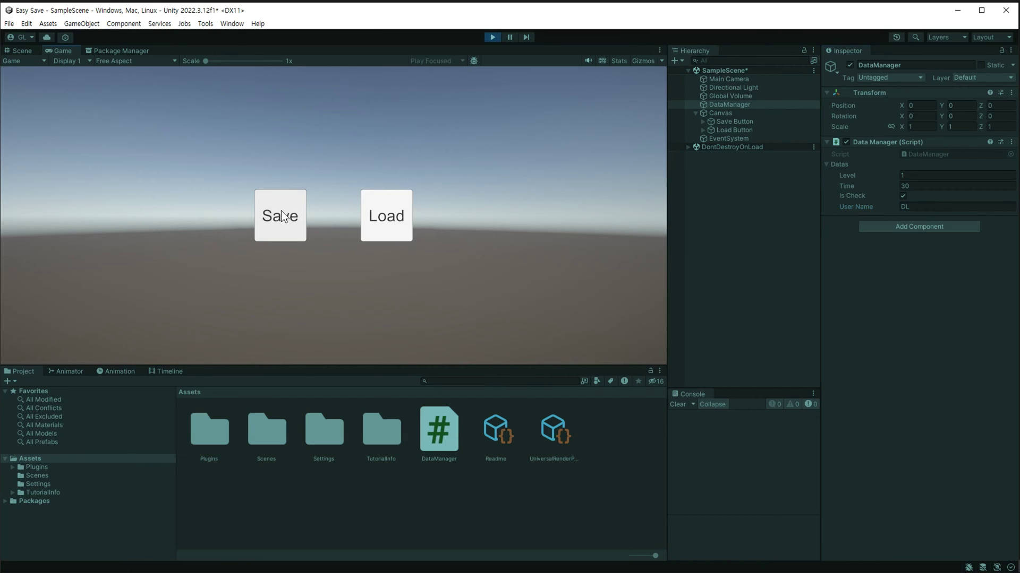
{"action": "left_click", "coordinate": [491, 37]}
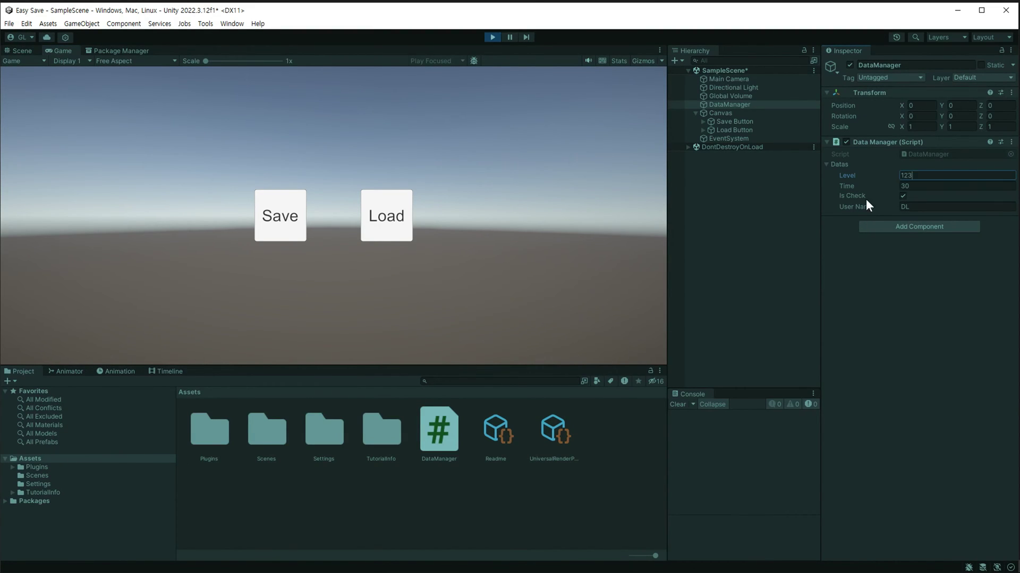
- Edit the User Name value, load the saved data back, and stop play mode
{"action": "left_click", "coordinate": [932, 207]}
{"action": "type", "text": "name"}
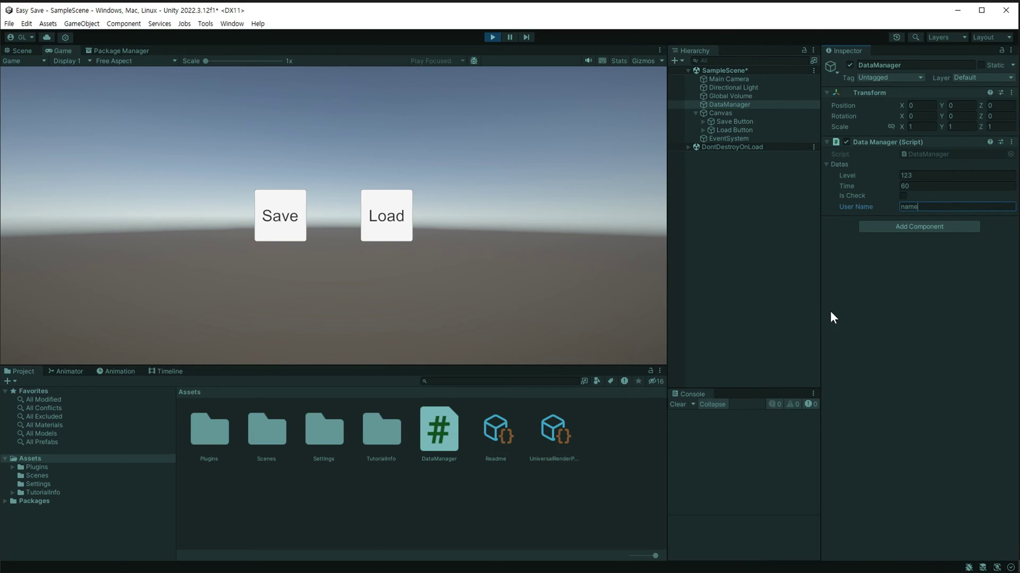
{"action": "key", "text": "Return"}
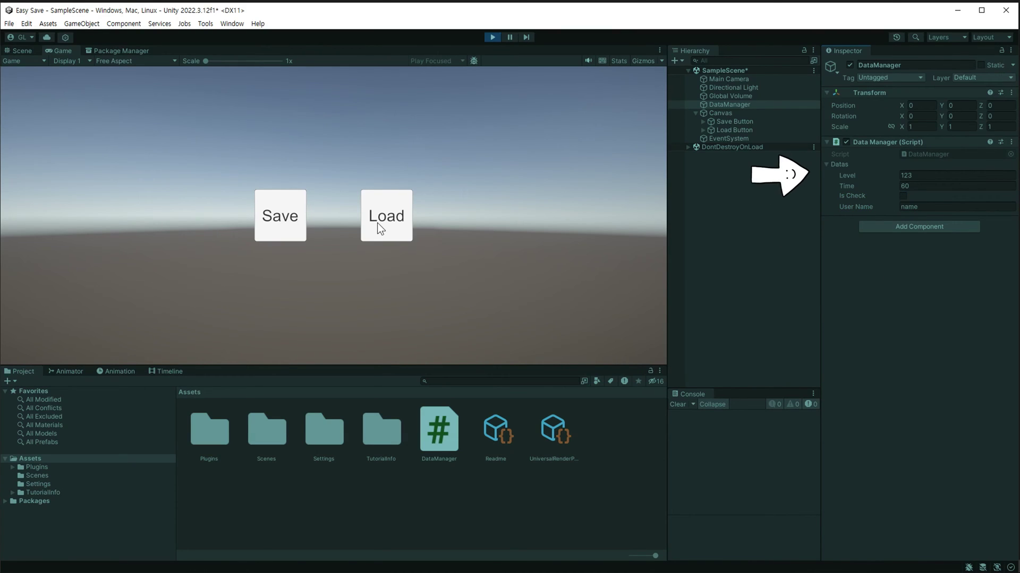
{"action": "left_click", "coordinate": [377, 222]}
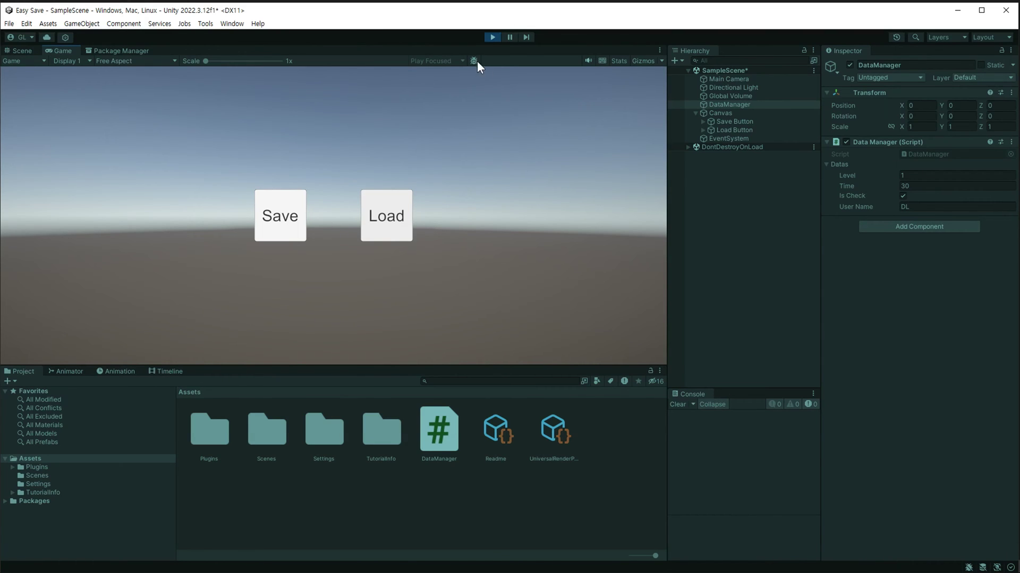
{"action": "left_click", "coordinate": [492, 38]}
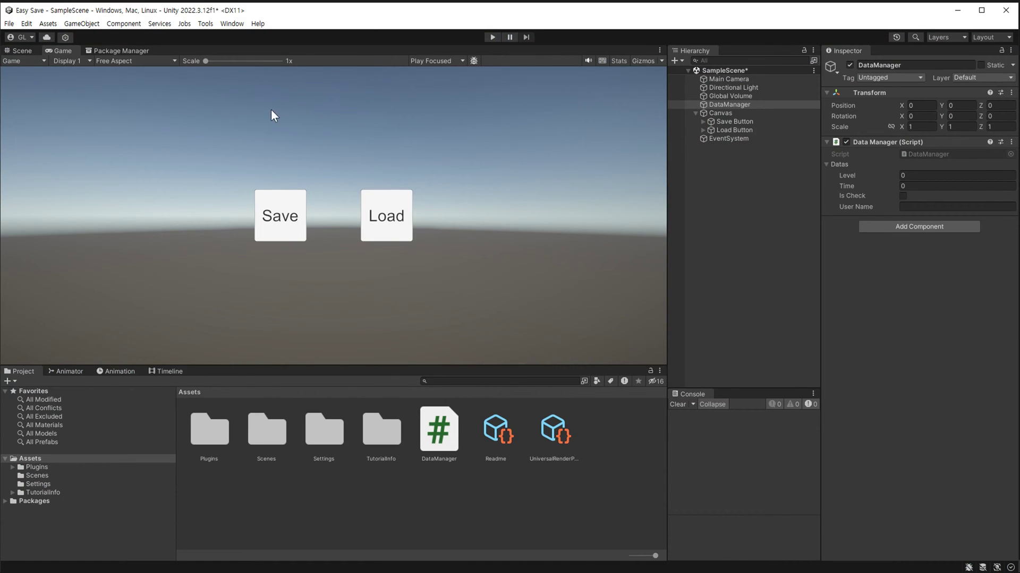
- Open Window > Easy Save 3 and switch to its Settings page
{"action": "left_click", "coordinate": [232, 23]}
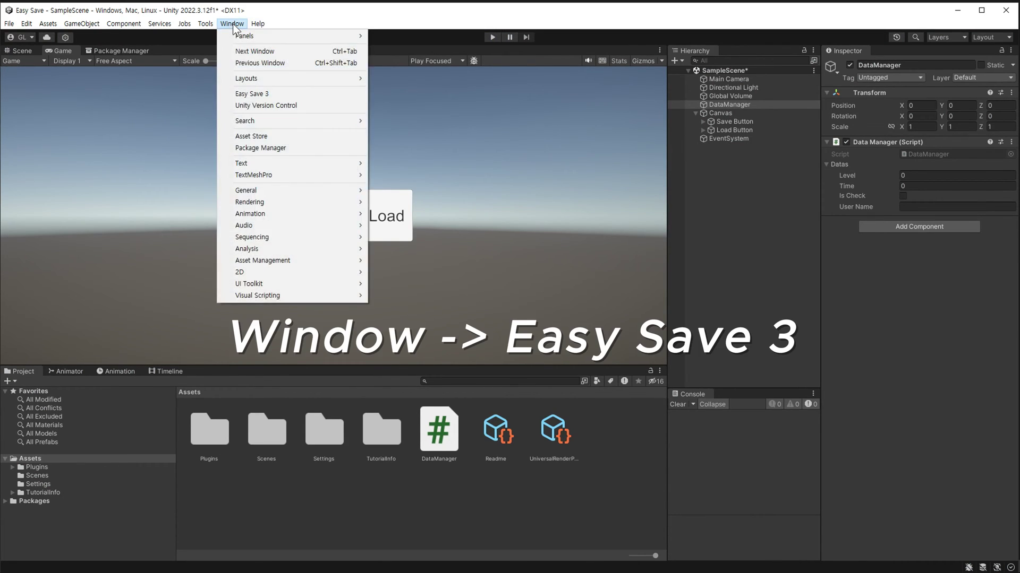
{"action": "left_click", "coordinate": [262, 96]}
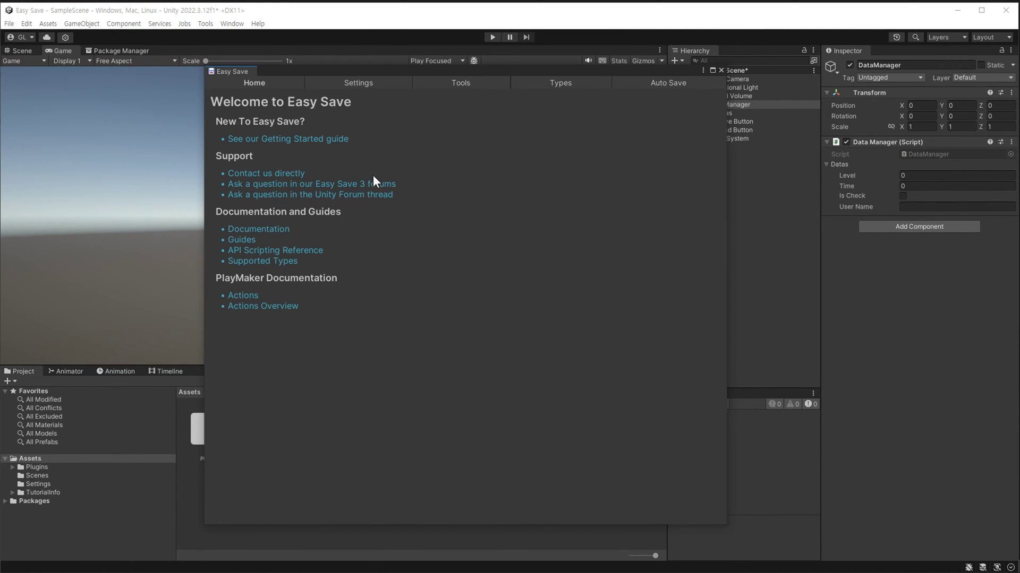
{"action": "left_click", "coordinate": [375, 83]}
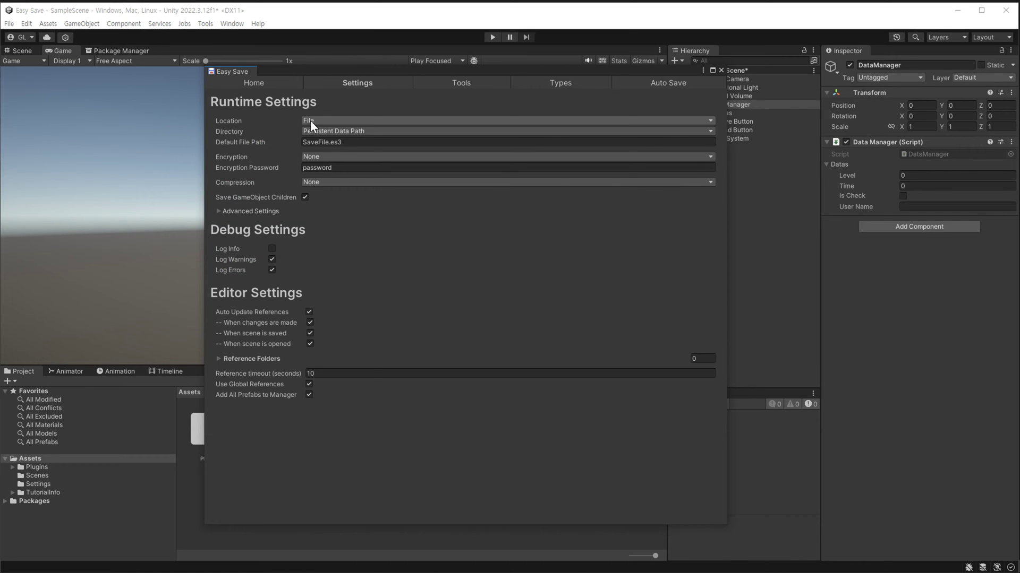
- Confirm Location is File, Directory is Persistent Data Path, and check the default file name
{"action": "left_click", "coordinate": [380, 120]}
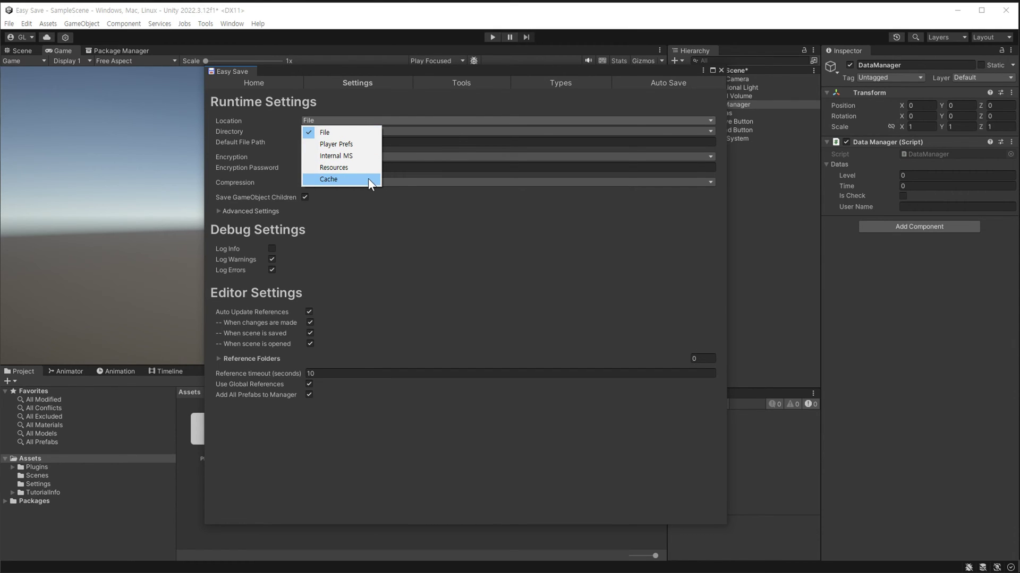
{"action": "left_click", "coordinate": [464, 134]}
{"action": "left_click", "coordinate": [465, 133]}
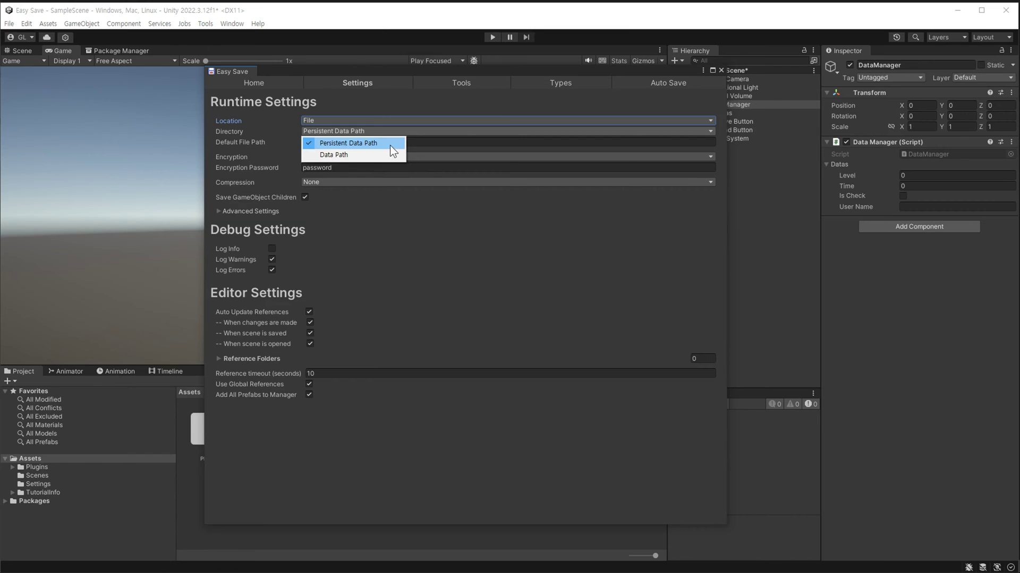
{"action": "left_click", "coordinate": [389, 145]}
{"action": "left_click", "coordinate": [476, 141]}
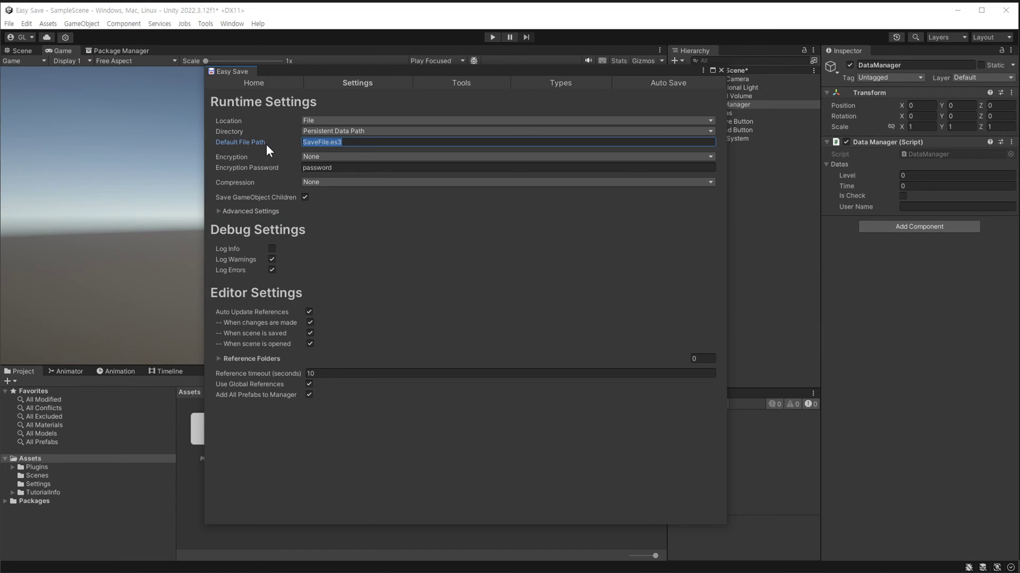
{"action": "left_click", "coordinate": [368, 143]}
- From Easy Save Tools, open the persistent data folder and locate SaveFile.es3 in Explorer
{"action": "left_click", "coordinate": [471, 82]}
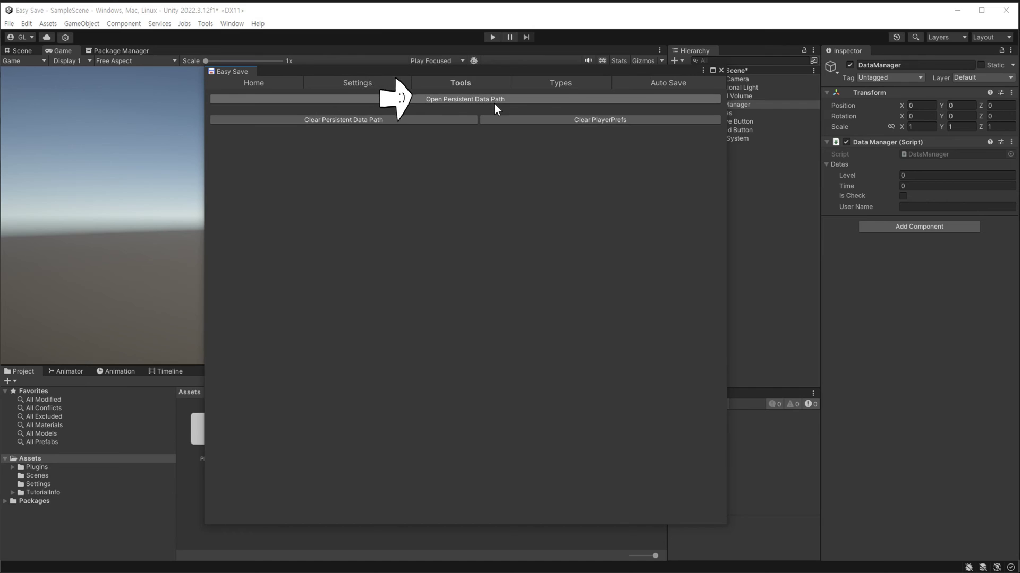
{"action": "left_click", "coordinate": [478, 101]}
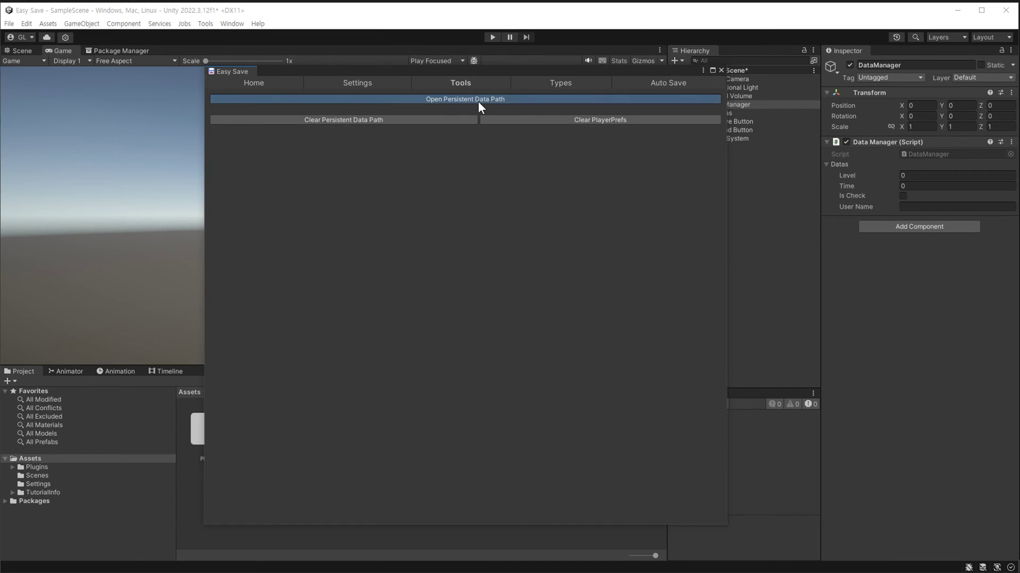
{"action": "mouse_move", "coordinate": [364, 243]}
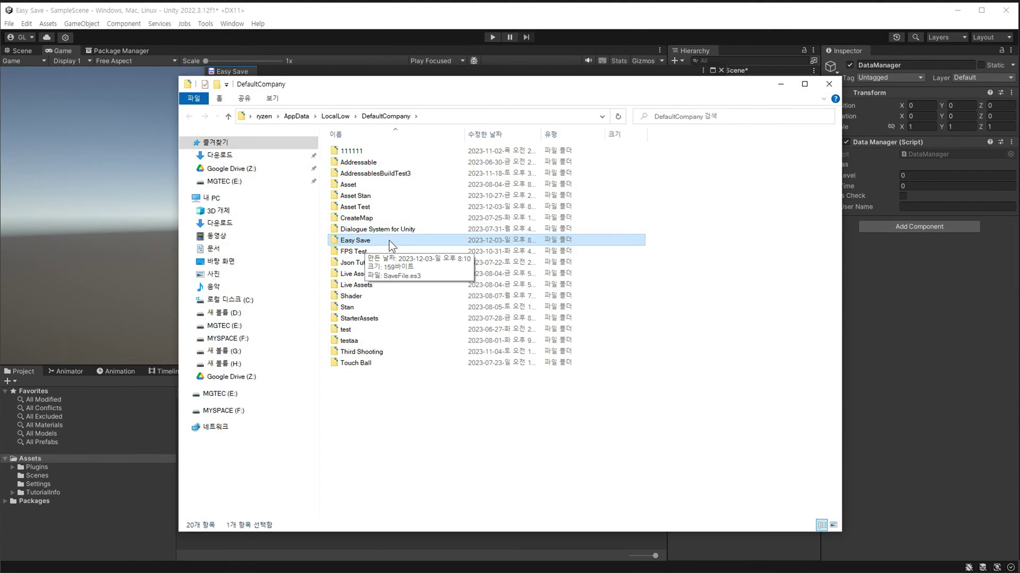
{"action": "double_click", "coordinate": [386, 240]}
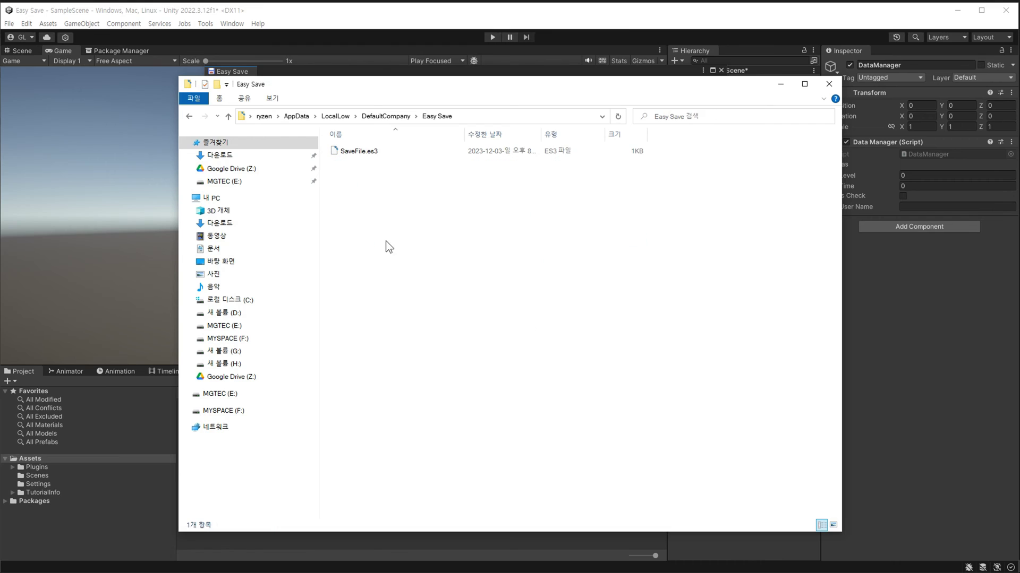
{"action": "left_click", "coordinate": [361, 154]}
{"action": "mouse_move", "coordinate": [398, 91]}
{"action": "left_mouse_down"}
{"action": "mouse_move", "coordinate": [728, 118]}
{"action": "mouse_move", "coordinate": [703, 107]}
{"action": "left_mouse_up"}
- Clear the persistent data path and set the Default File Path to SaveData.txt
{"action": "left_click", "coordinate": [359, 120]}
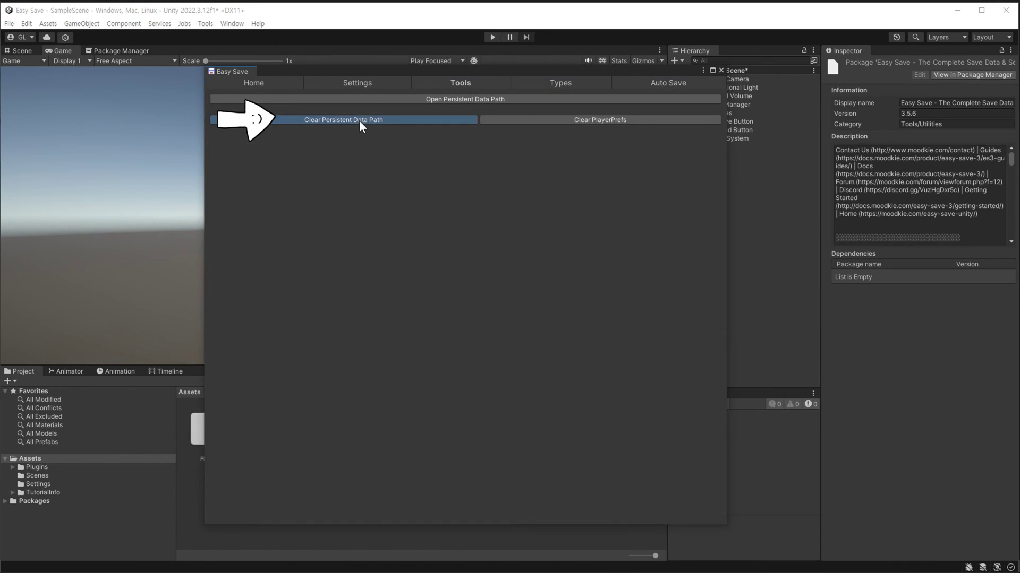
{"action": "left_click", "coordinate": [538, 317]}
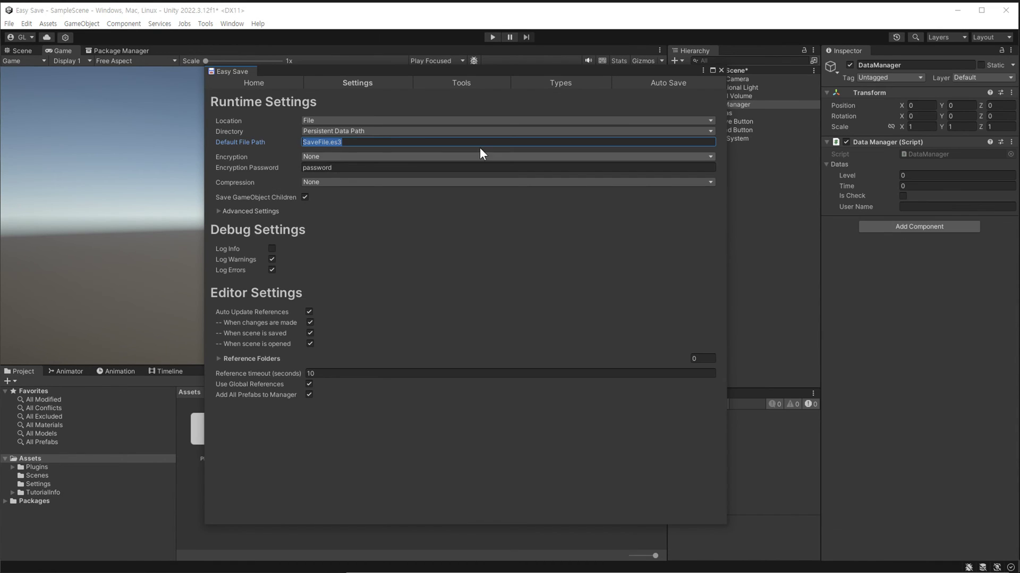
{"action": "type", "text": "txt"}
{"action": "key", "text": "BackSpace"}
{"action": "key", "text": "BackSpace"}
{"action": "key", "text": "BackSpace"}
{"action": "type", "text": "Datas\";"}
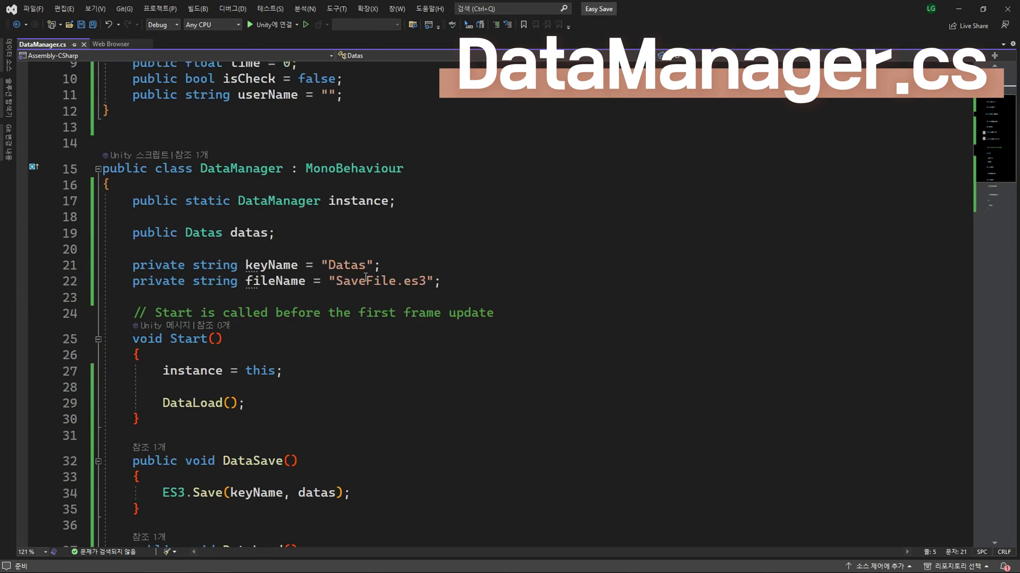
- Change DataManager.cs's file name to SaveData.txt and open SaveData.txt in Notepad
{"action": "left_click_drag", "start_coordinate": [336, 281], "coordinate": [432, 281]}
{"action": "type", "text": "SaveData.txt"}
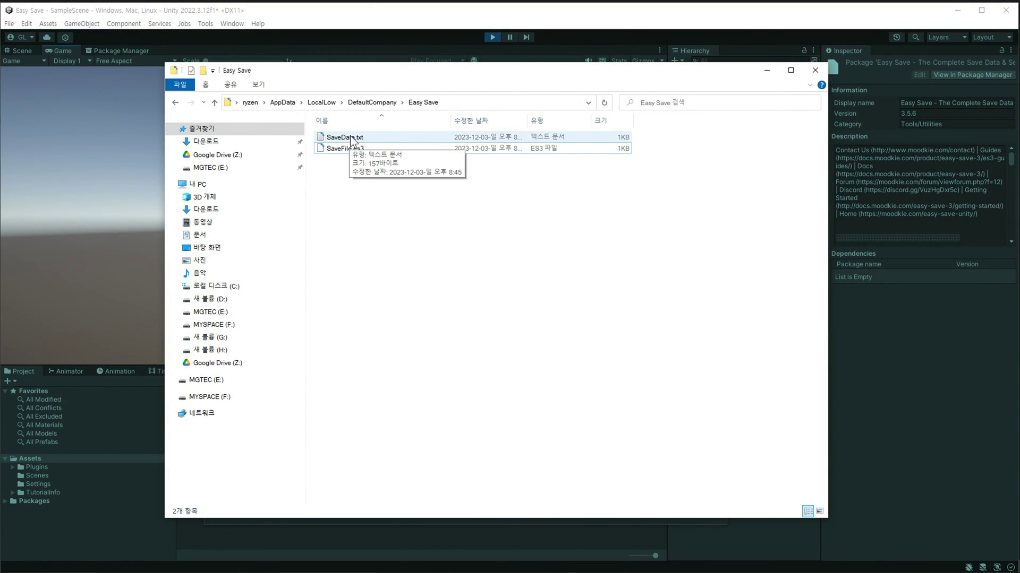
{"action": "double_click", "coordinate": [349, 138]}
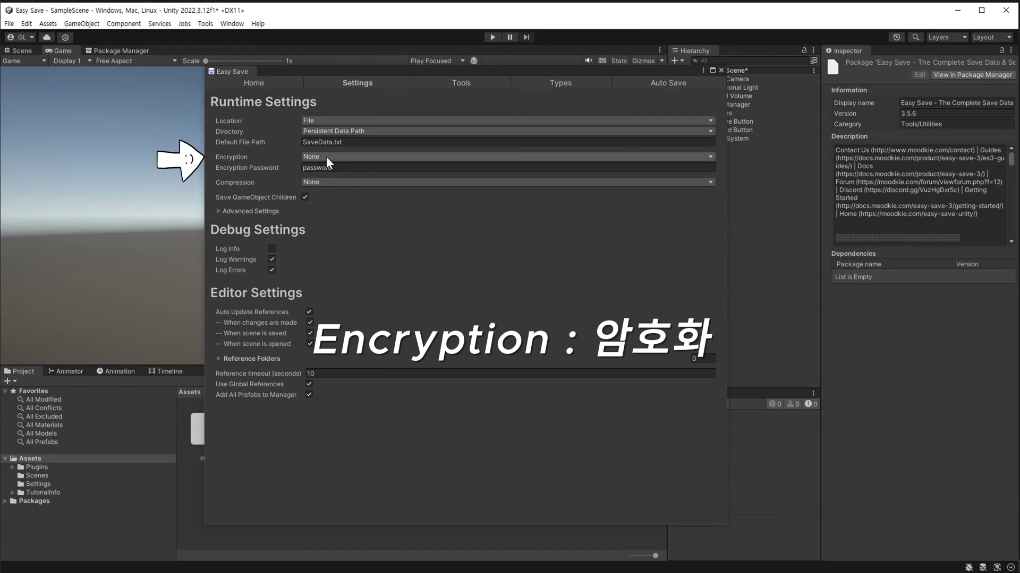
- Set Easy Save Encryption to AES and view the scrambled SaveData.txt in Notepad
{"action": "left_click", "coordinate": [326, 156]}
{"action": "left_click", "coordinate": [355, 180]}
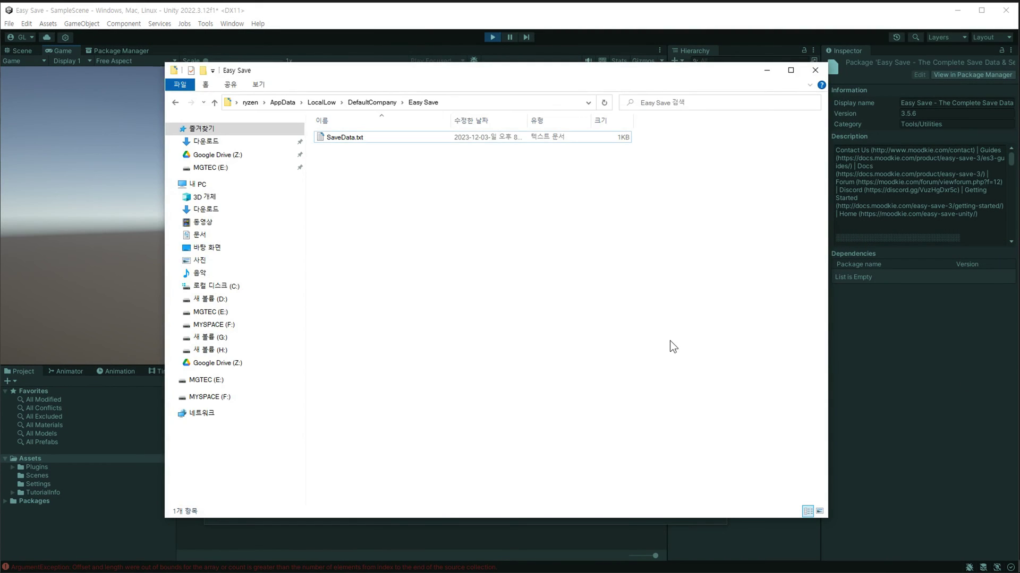
{"action": "double_click", "coordinate": [355, 137]}
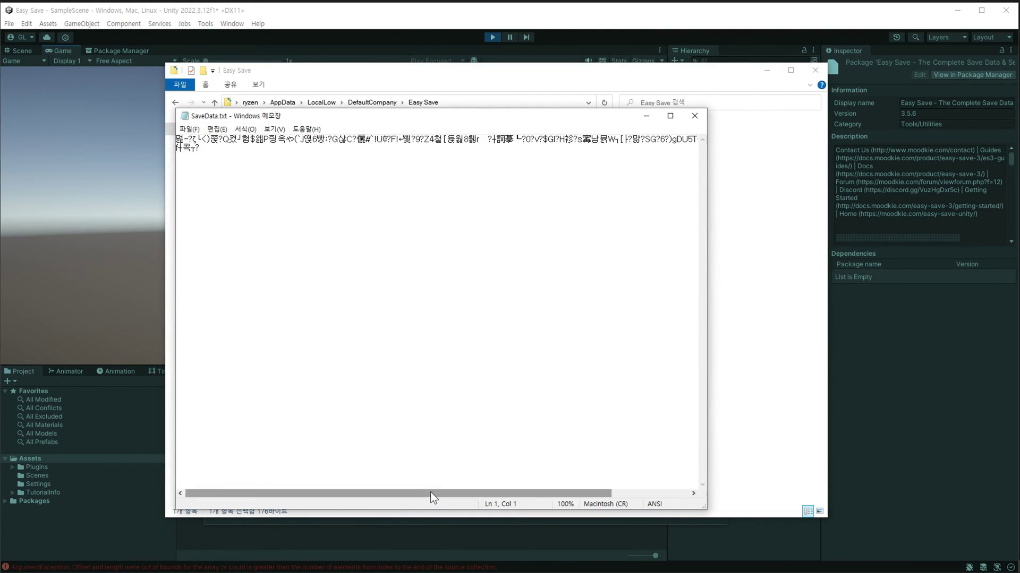
{"action": "left_click_drag", "start_coordinate": [430, 492], "coordinate": [305, 489]}
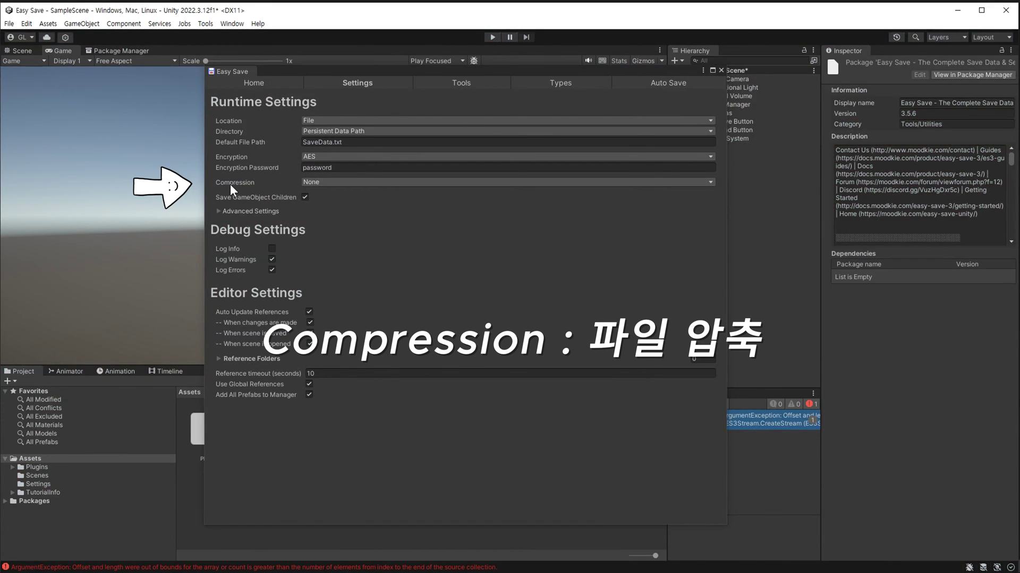
- Set Compression to Gzip, expand then collapse Advanced Settings, and open the Hierarchy context menu
{"action": "left_click", "coordinate": [340, 183]}
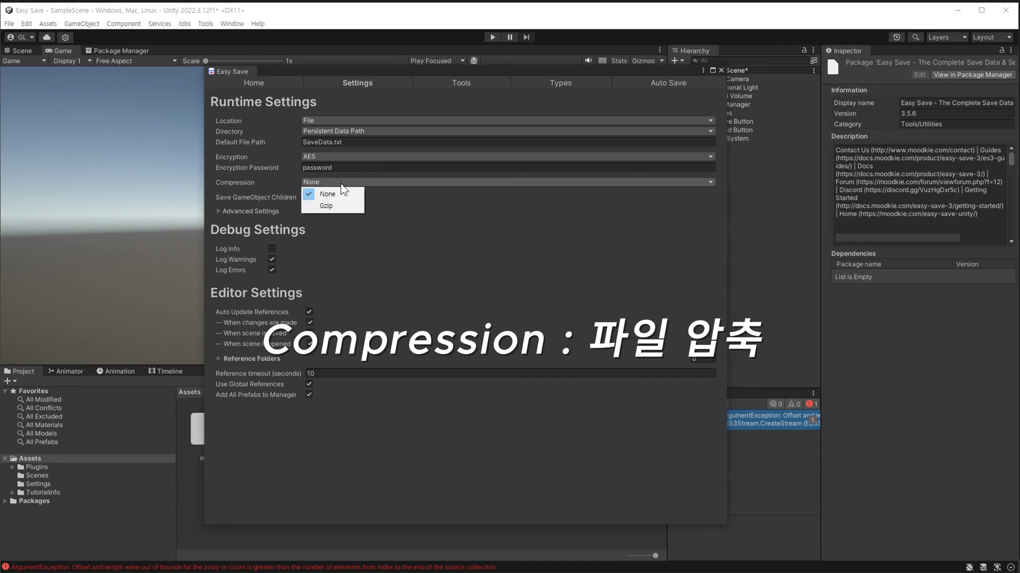
{"action": "left_click", "coordinate": [357, 205]}
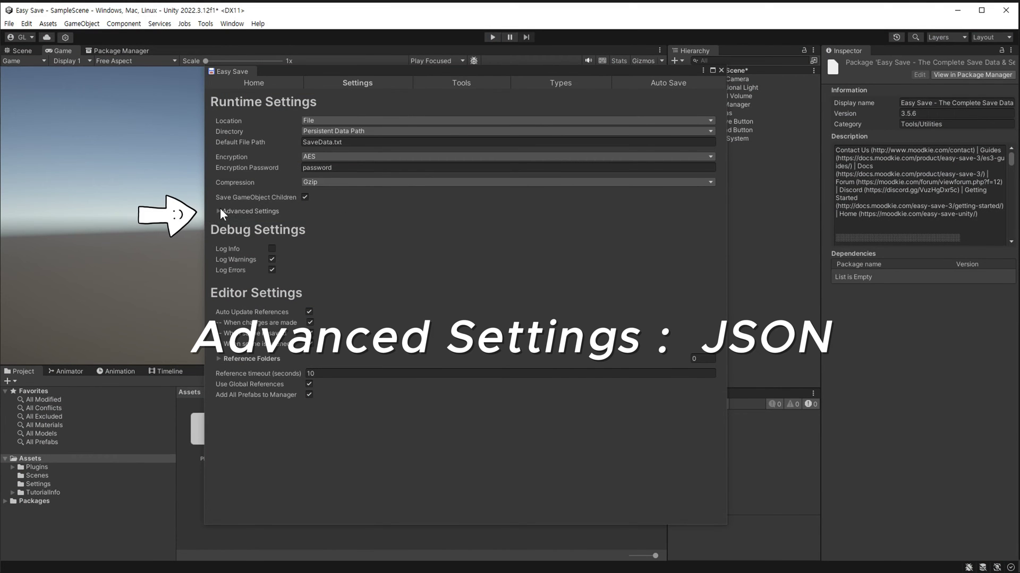
{"action": "left_click", "coordinate": [219, 211]}
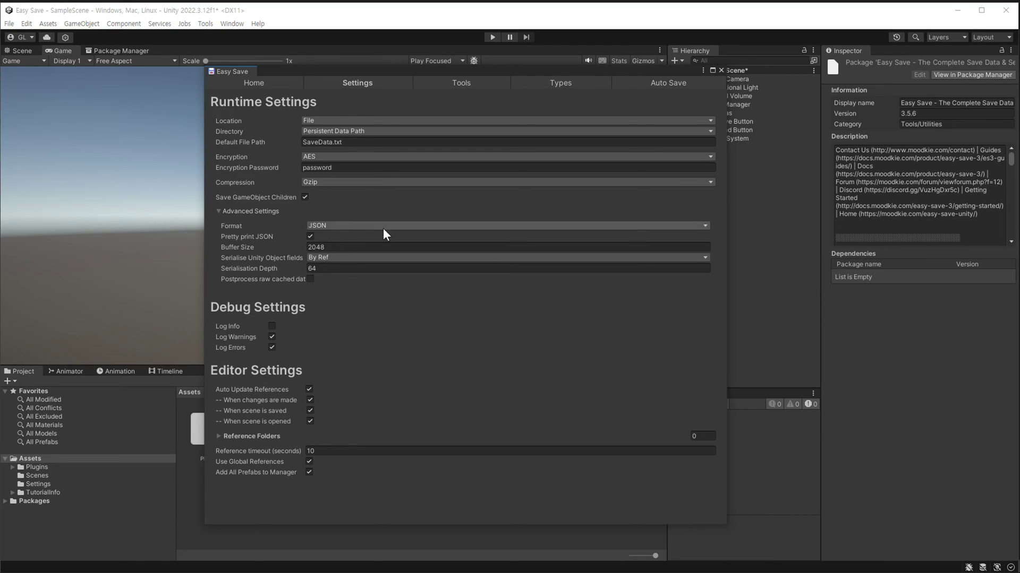
{"action": "left_click", "coordinate": [219, 210]}
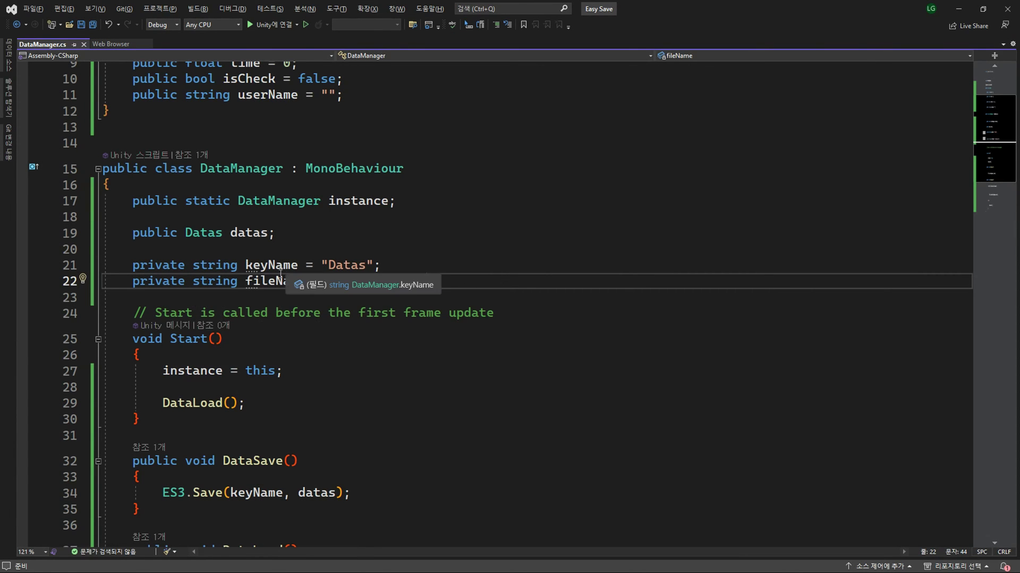
{"action": "scroll", "coordinate": [285, 297], "scroll_direction": "down", "scroll_amount": 7}
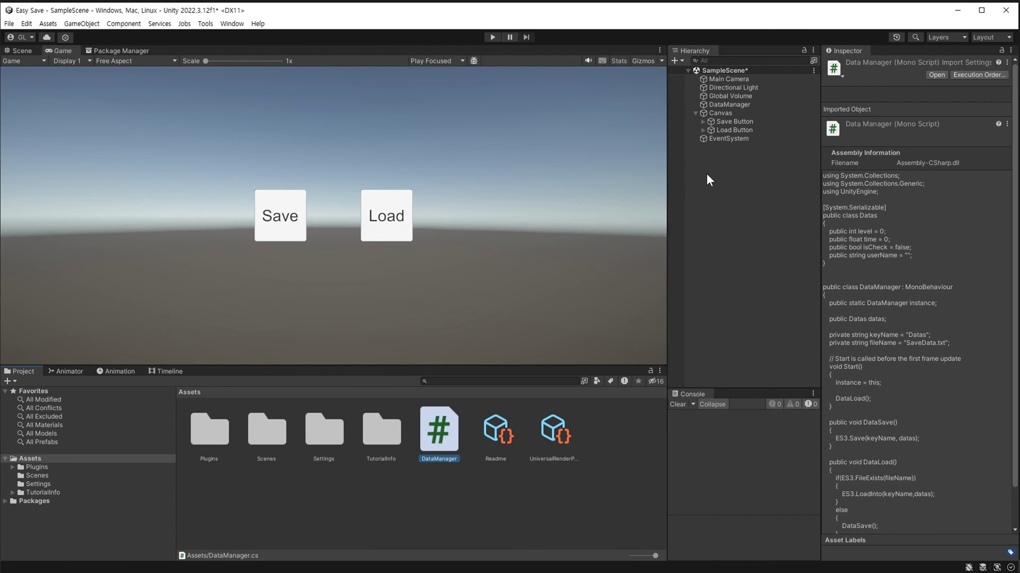
{"action": "right_click", "coordinate": [706, 173]}
- Create an empty GameObject named GameManager in the Hierarchy
{"action": "left_click", "coordinate": [743, 317]}
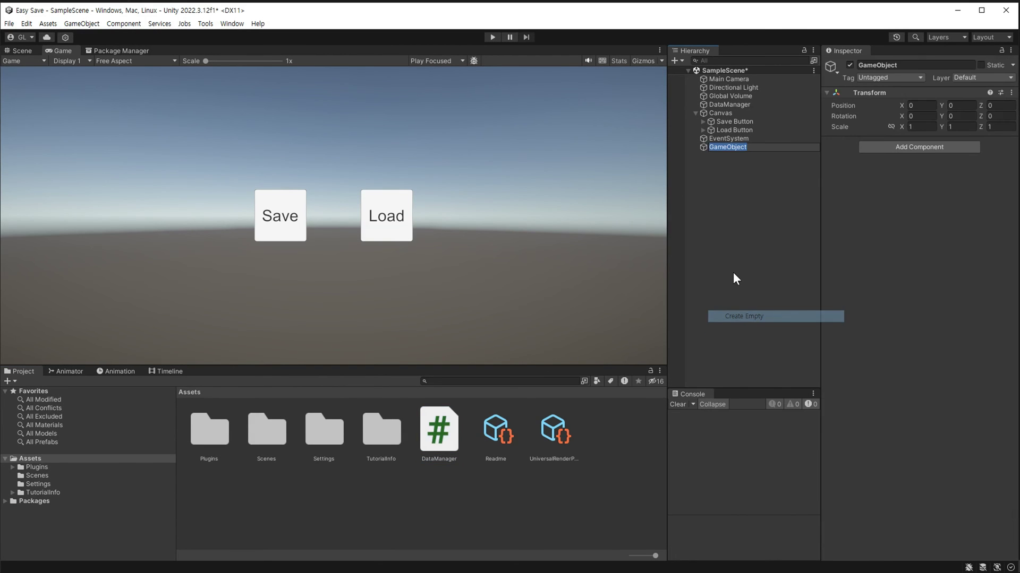
{"action": "type", "text": "GameMana"}
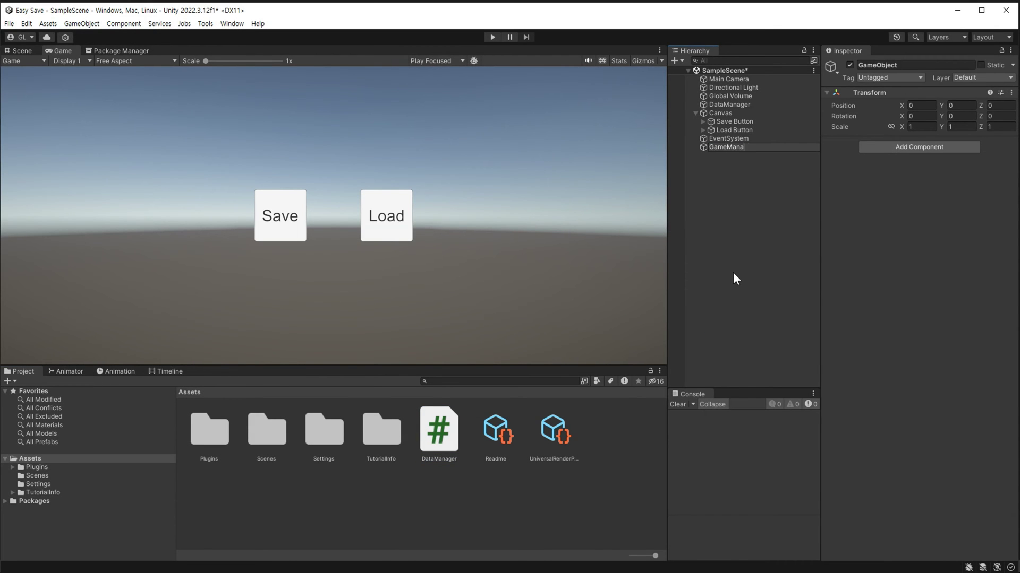
{"action": "type", "text": "ger"}
{"action": "key", "text": "Return"}
- Create a GameManager C# script and attach it to the GameManager object
{"action": "right_click", "coordinate": [608, 431]}
{"action": "mouse_move", "coordinate": [657, 132]}
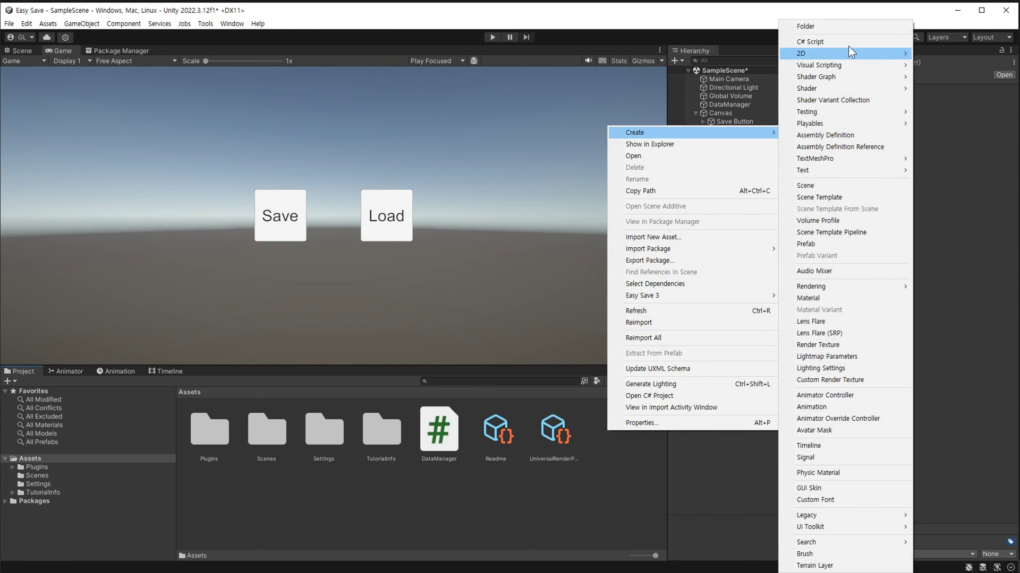
{"action": "left_click", "coordinate": [849, 46]}
{"action": "type", "text": "GameManager"}
{"action": "key", "text": "Return"}
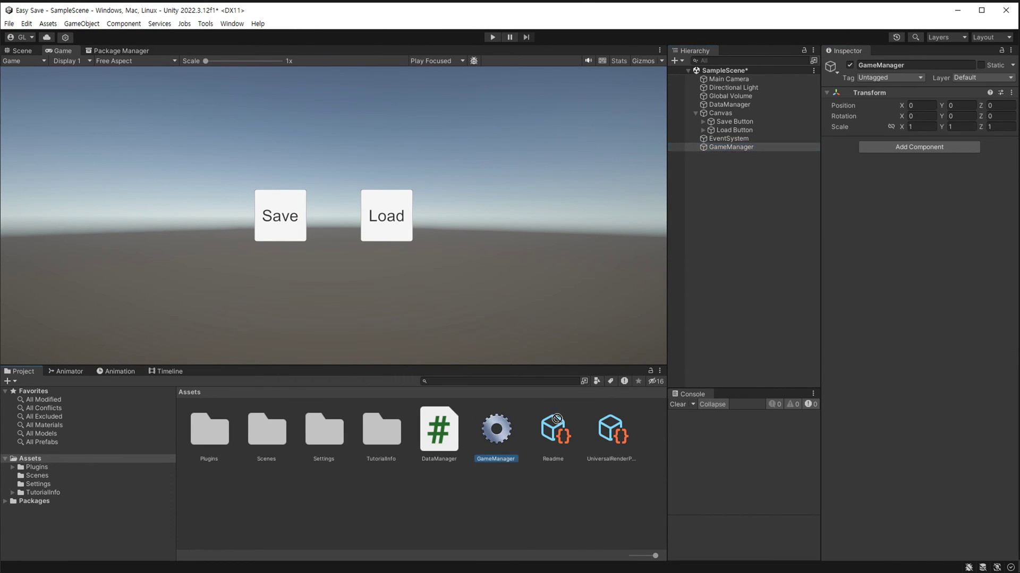
{"action": "left_click_drag", "start_coordinate": [496, 430], "coordinate": [923, 336]}
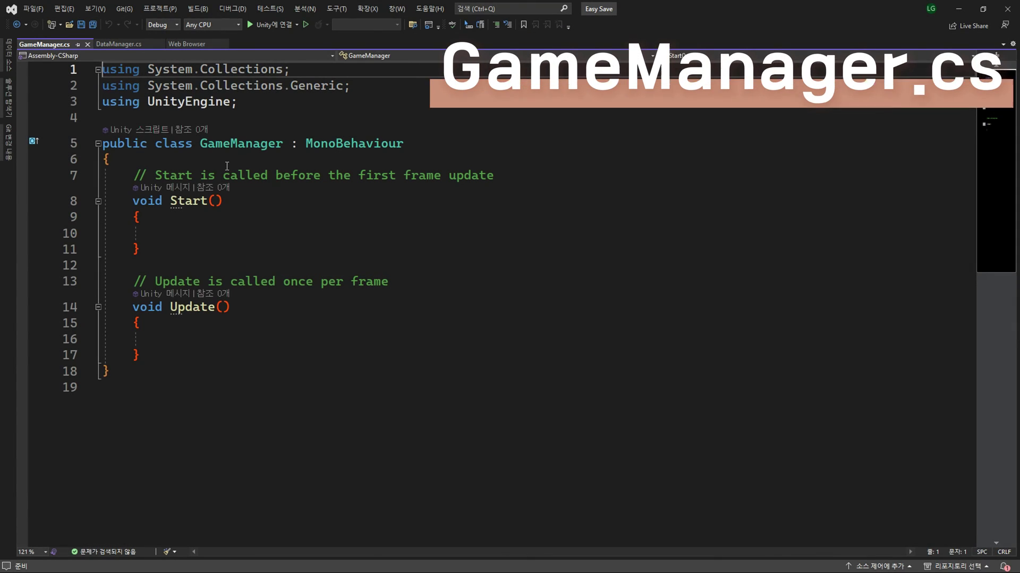
- Replace the template Start and Update methods with an empty public void LevelUp() method
{"action": "left_click", "coordinate": [162, 166], "text": "shift"}
{"action": "key", "text": "Delete"}
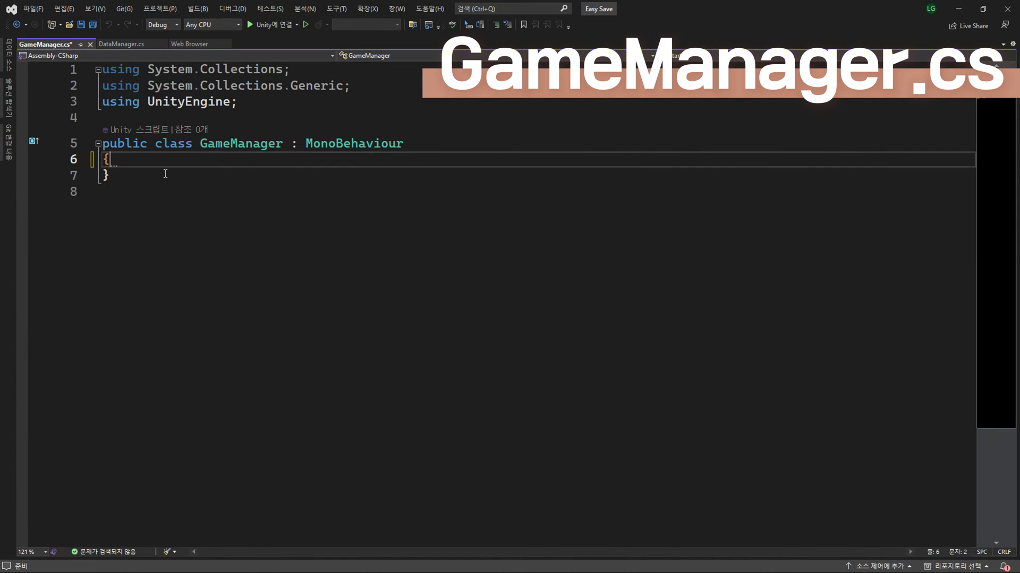
{"action": "key", "text": "Return"}
{"action": "type", "text": "public void "}
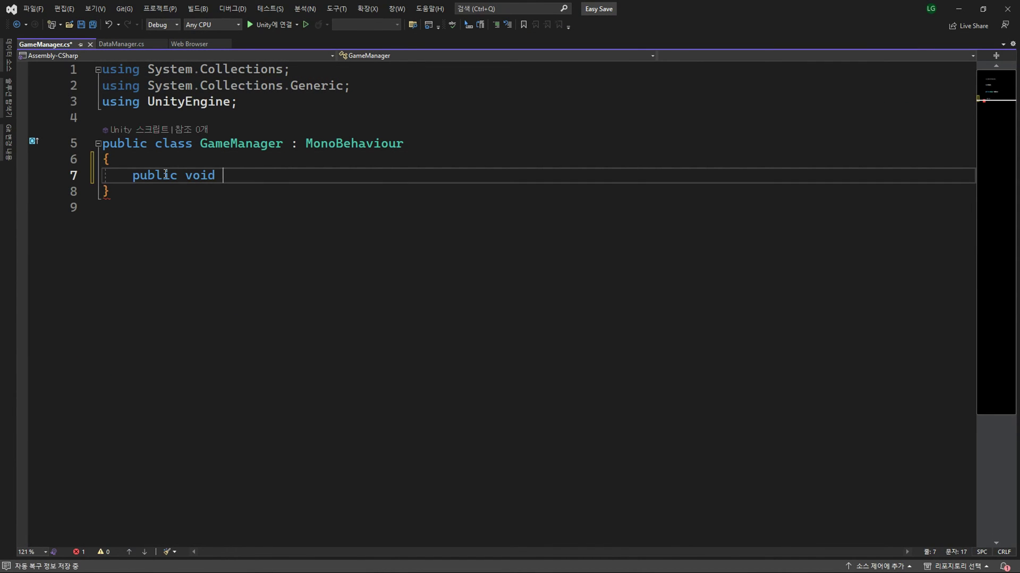
{"action": "type", "text": "LevelUp"}
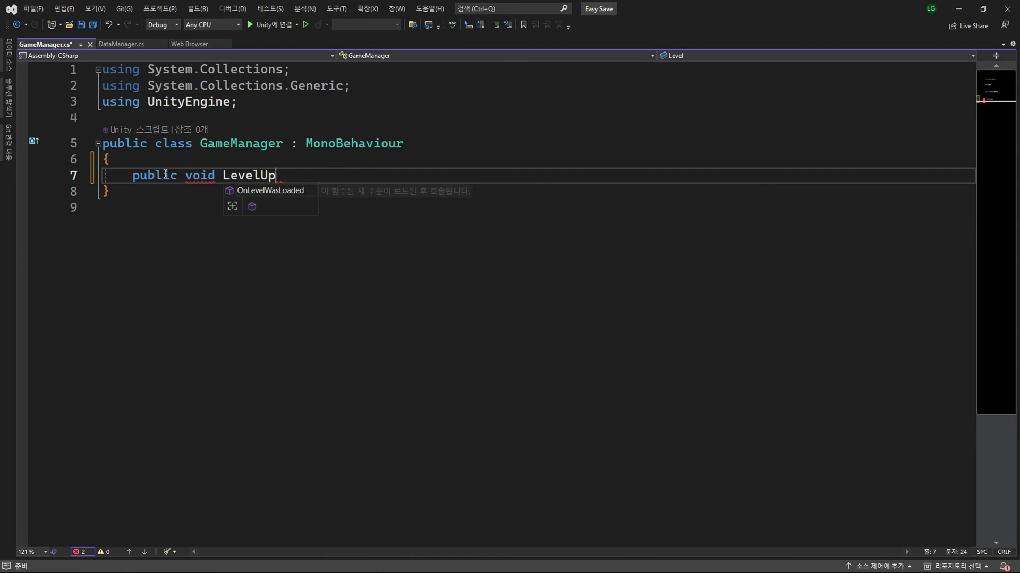
{"action": "type", "text": "()"}
{"action": "key", "text": "Return"}
{"action": "type", "text": "{"}
{"action": "key", "text": "Return"}
- Write DataManager.instance.datas.level += 1; in LevelUp and save the script
{"action": "type", "text": "da"}
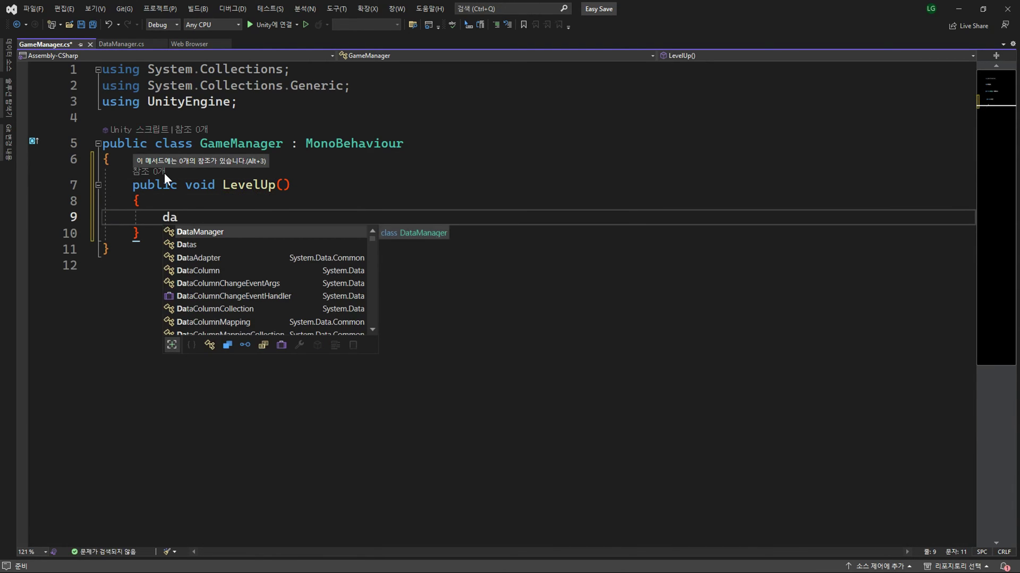
{"action": "key", "text": "Tab"}
{"action": "type", "text": ".in"}
{"action": "key", "text": "Tab"}
{"action": "type", "text": "."}
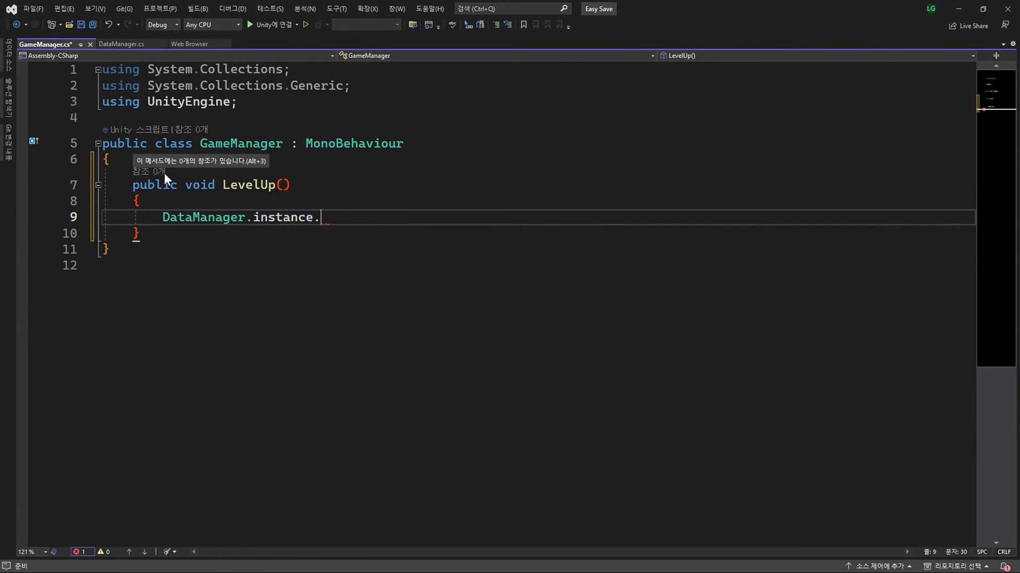
{"action": "type", "text": "da"}
{"action": "key", "text": "Tab"}
{"action": "type", "text": "."}
{"action": "key", "text": "Tab"}
{"action": "type", "text": "="}
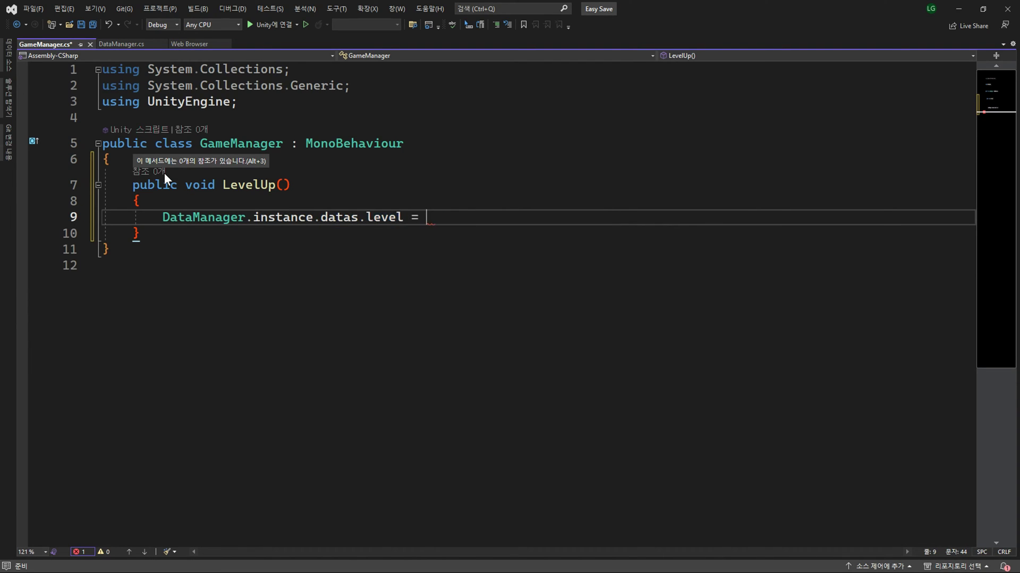
{"action": "type", "text": "+"}
{"action": "key", "text": "Right"}
{"action": "type", "text": "1;"}
{"action": "key", "text": "ctrl+s"}
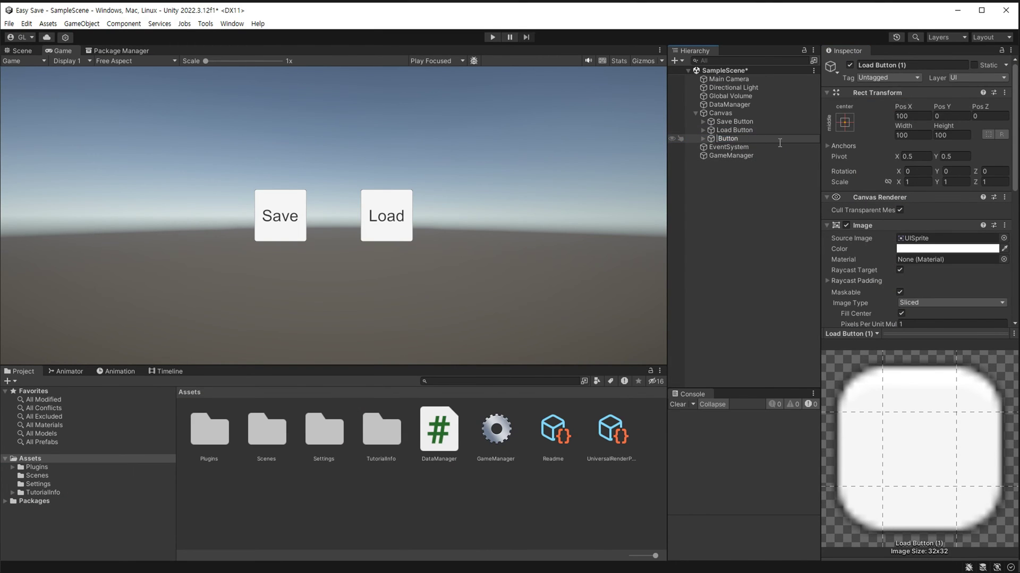
- Wire the new button's On Click to GameManager.LevelUp and label it LV UP
{"action": "left_click_drag", "start_coordinate": [731, 155], "coordinate": [865, 243]}
{"action": "left_click", "coordinate": [927, 232]}
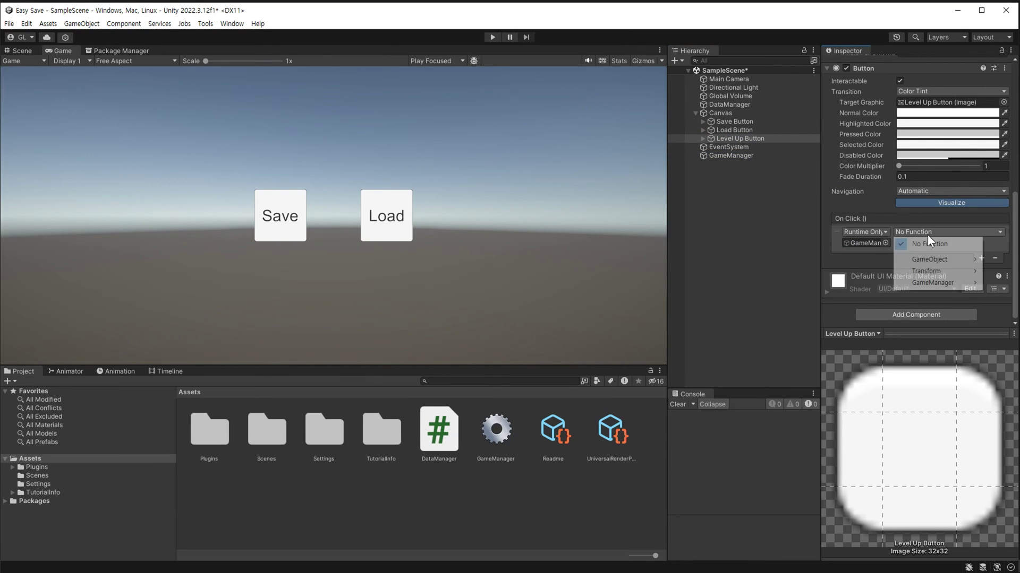
{"action": "mouse_move", "coordinate": [938, 282]}
{"action": "left_click", "coordinate": [828, 377]}
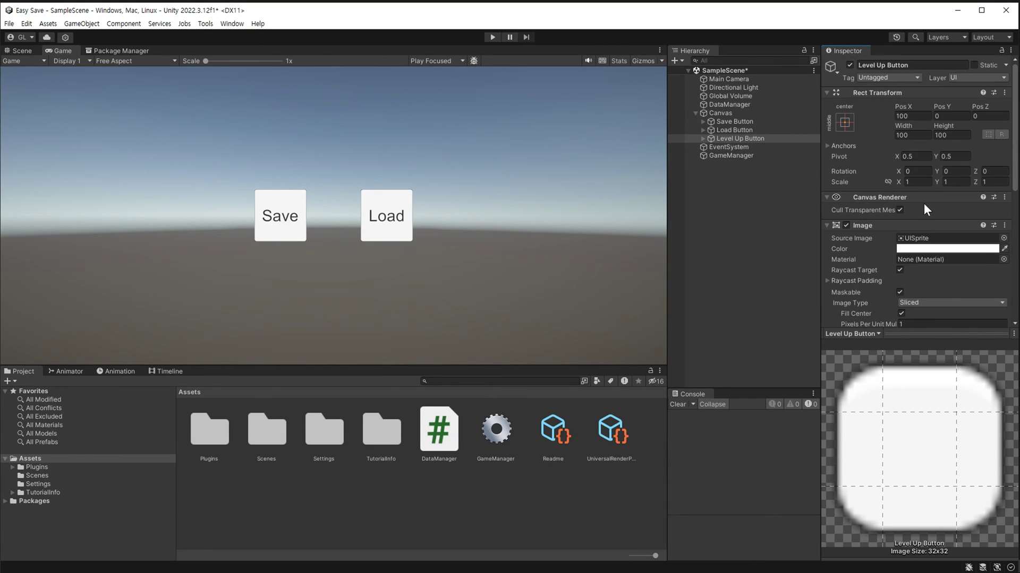
{"action": "type", "text": "LV UP"}
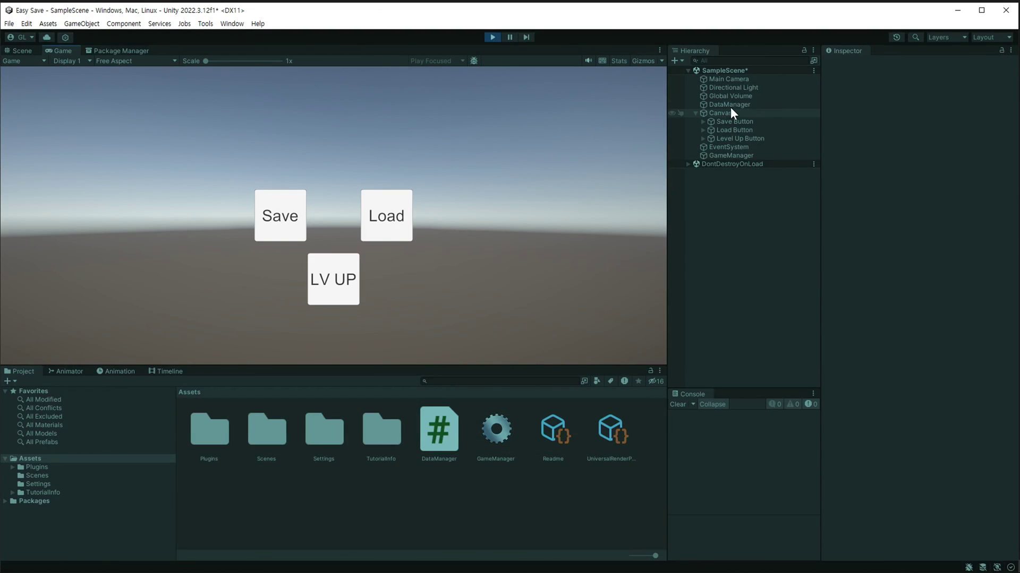
- Watch DataManager's level during play, save the raised level, and stop the game
{"action": "left_click", "coordinate": [730, 105]}
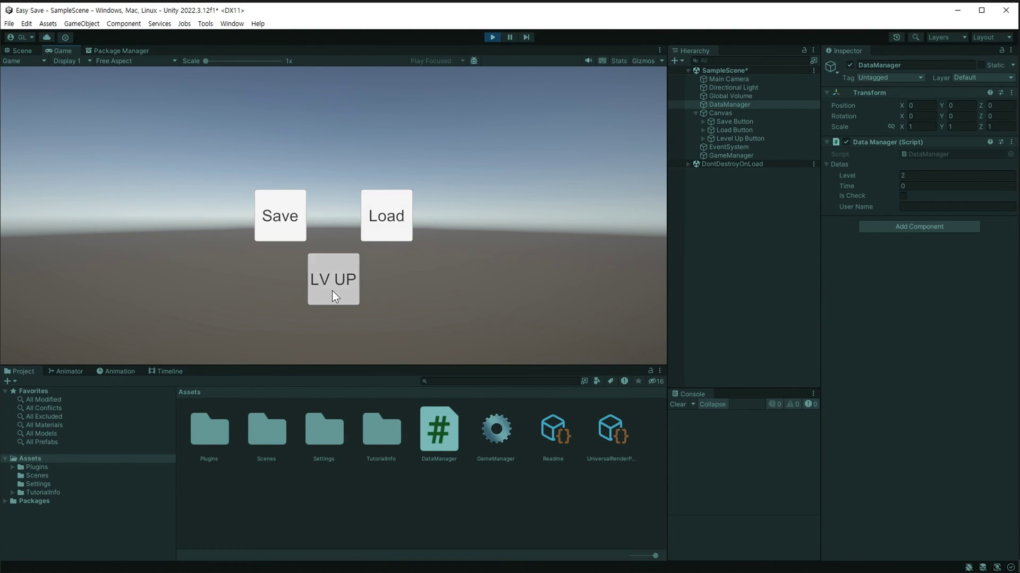
{"action": "left_click", "coordinate": [268, 225]}
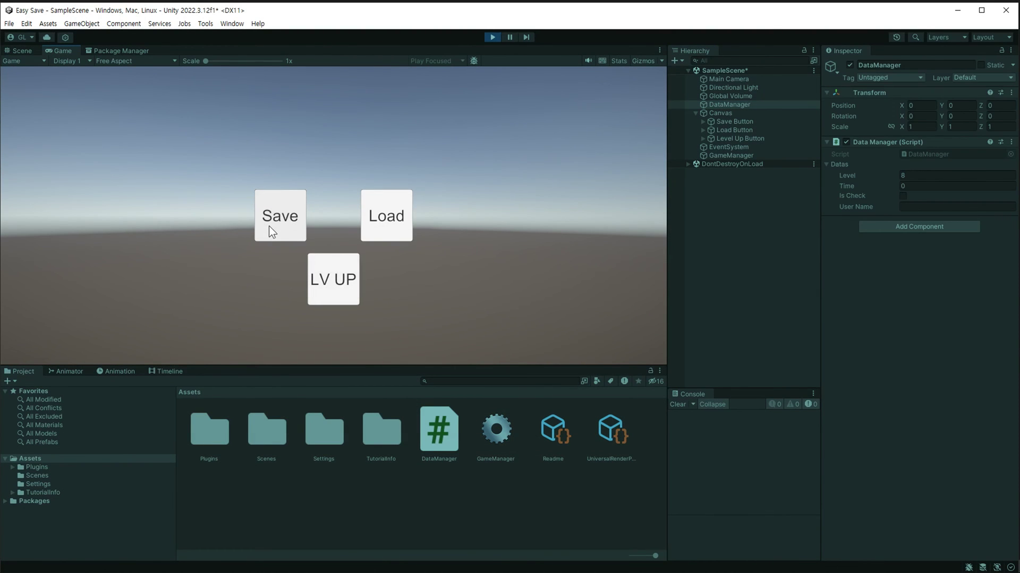
{"action": "key", "text": "ctrl+p"}
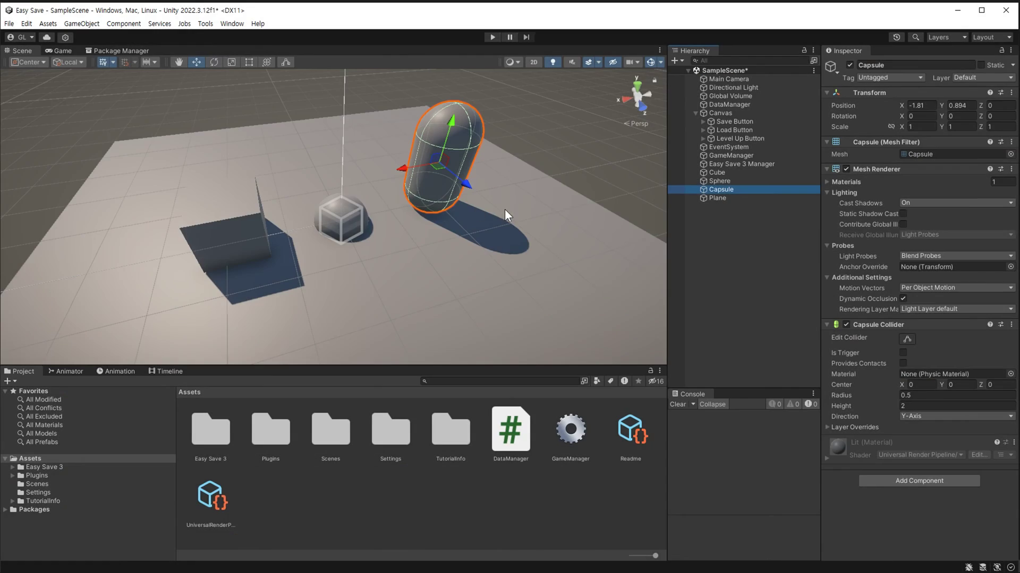
- Drag the Sphere up along its Y axis, then nudge it down to Y 0.576
{"action": "left_click", "coordinate": [721, 180]}
{"action": "left_click_drag", "start_coordinate": [348, 184], "coordinate": [345, 160]}
{"action": "left_click_drag", "start_coordinate": [289, 256], "coordinate": [473, 210], "text": "alt"}
{"action": "scroll", "coordinate": [425, 218], "scroll_direction": "down", "scroll_amount": 3}
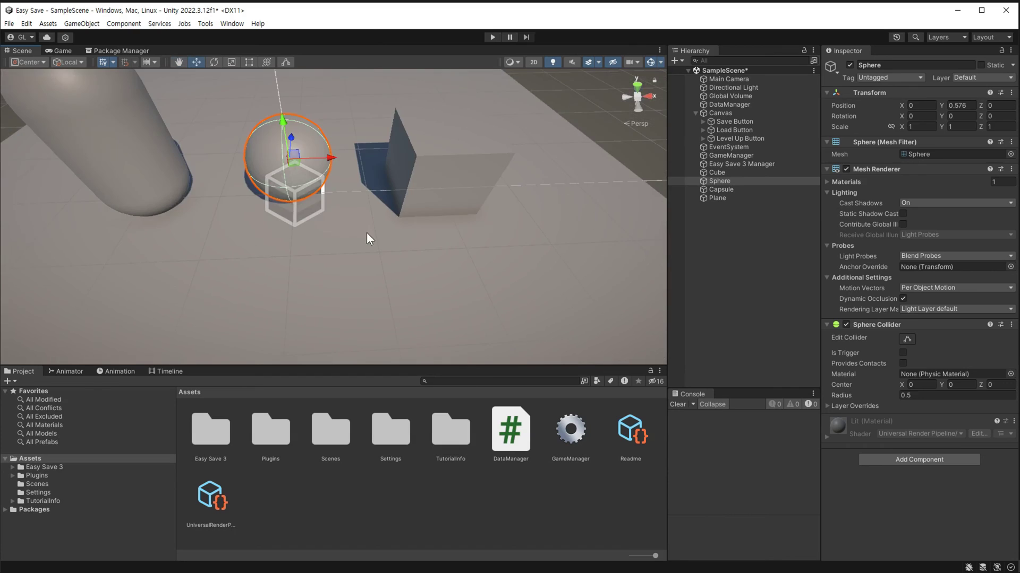
{"action": "scroll", "coordinate": [338, 254], "scroll_direction": "down", "scroll_amount": 2}
{"action": "scroll", "coordinate": [316, 252], "scroll_direction": "down", "scroll_amount": 2}
{"action": "scroll", "coordinate": [325, 230], "scroll_direction": "down", "scroll_amount": 2}
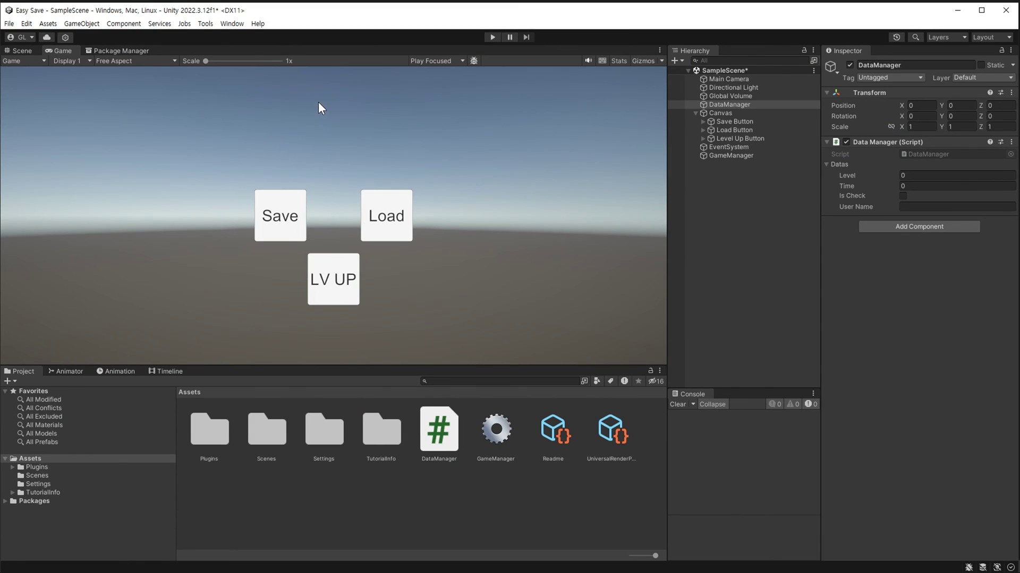
- In the Easy Save 3 Auto Save tab, enable auto save for this scene and show the advanced settings
{"action": "left_click", "coordinate": [231, 23]}
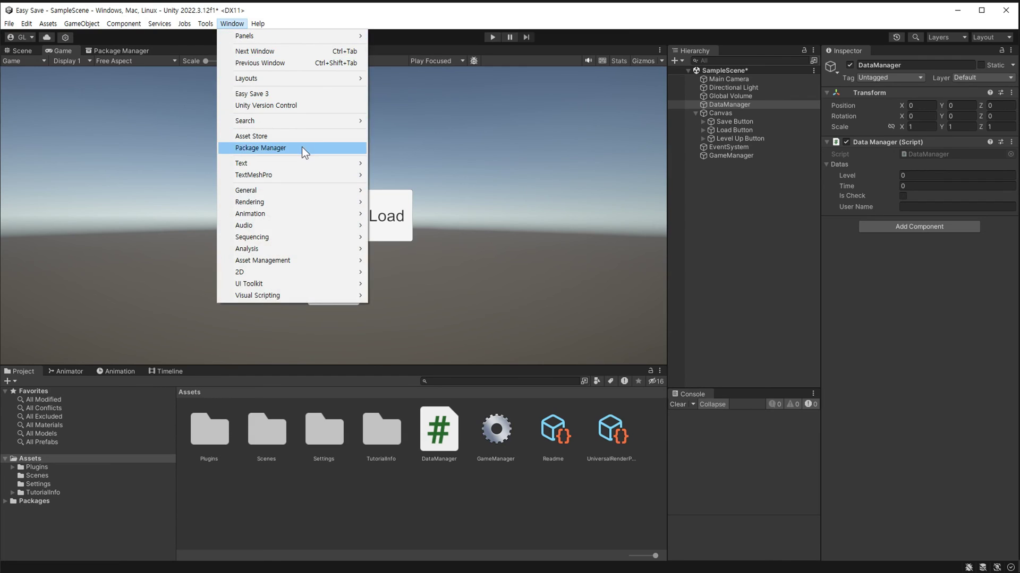
{"action": "left_click", "coordinate": [291, 94]}
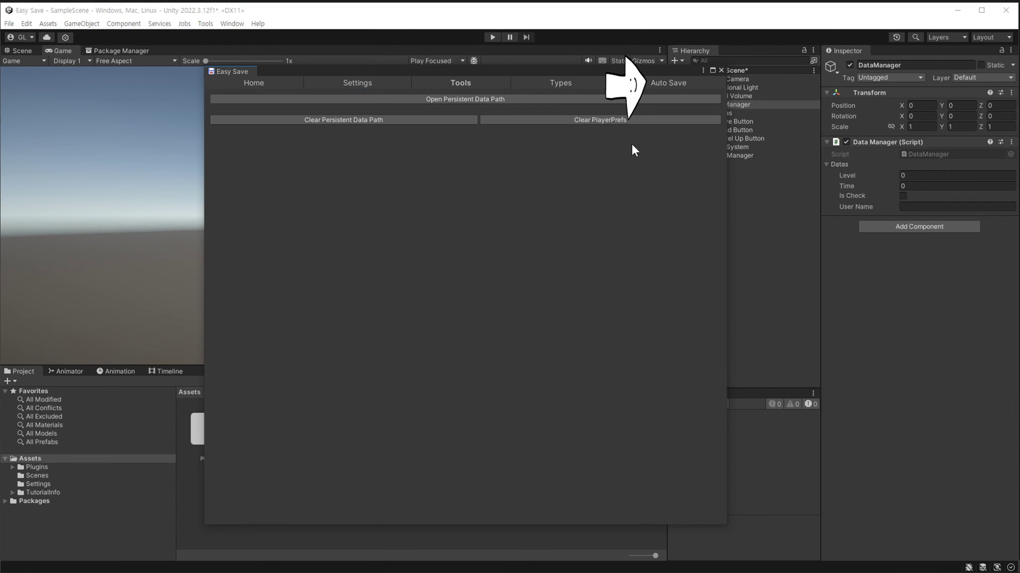
{"action": "left_click", "coordinate": [664, 85]}
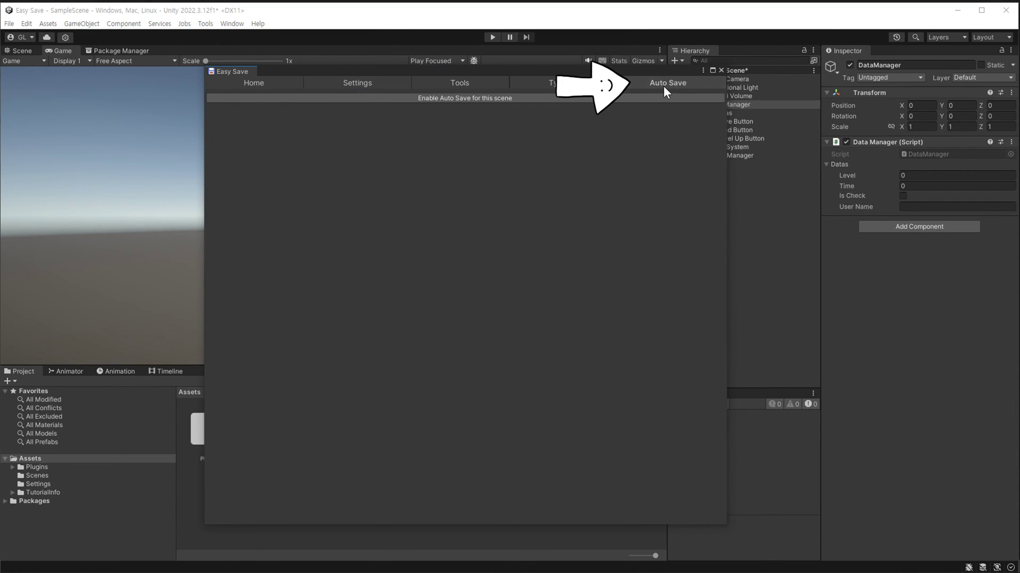
{"action": "left_click", "coordinate": [473, 100]}
{"action": "left_click", "coordinate": [250, 129]}
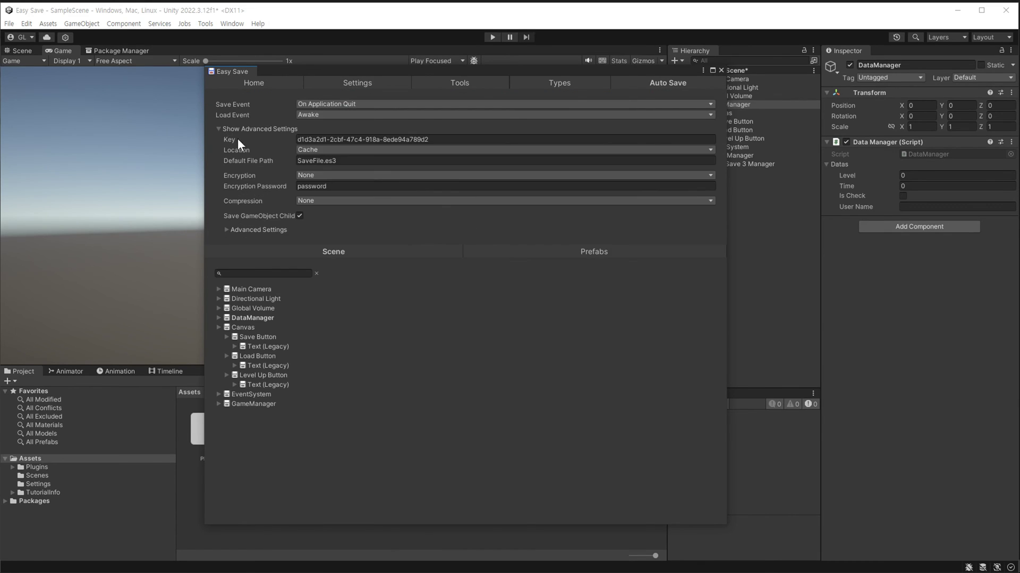
{"action": "left_click_drag", "start_coordinate": [508, 67], "coordinate": [446, 71]}
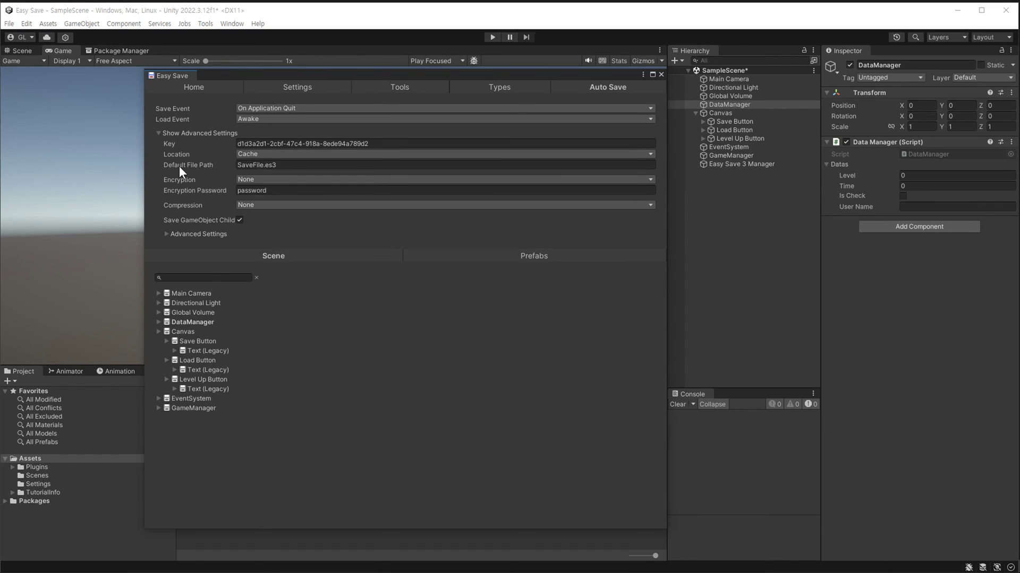
- Set auto save encryption to AES and compression to Gzip
{"action": "left_click", "coordinate": [297, 87]}
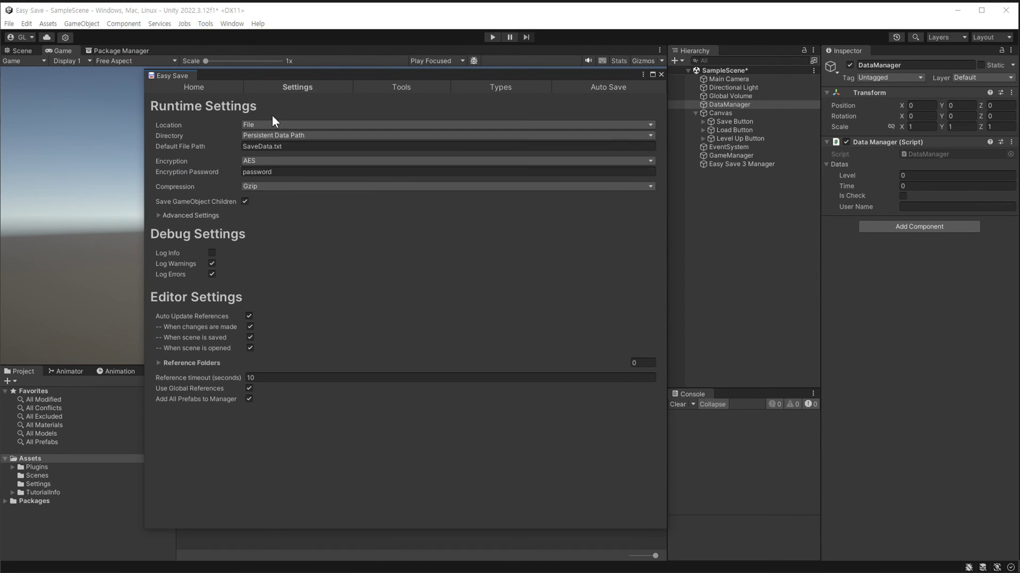
{"action": "left_click", "coordinate": [573, 87]}
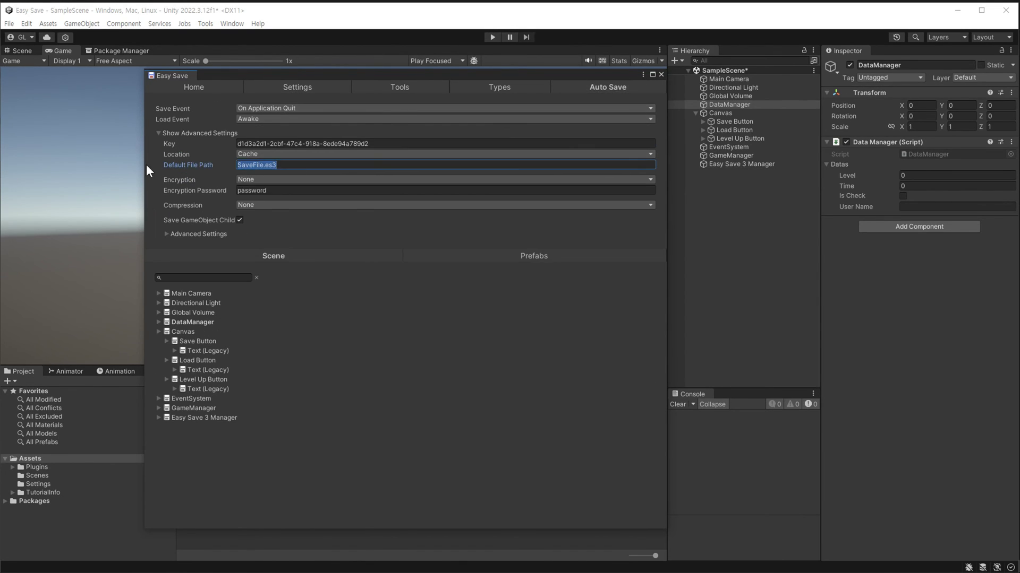
{"action": "type", "text": "SaveData.txt"}
{"action": "left_click", "coordinate": [282, 204]}
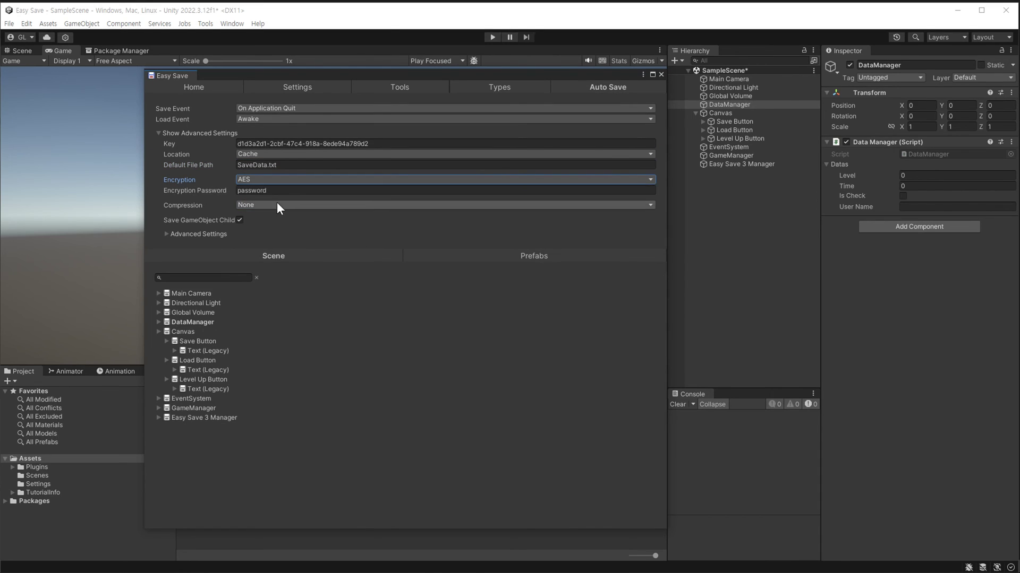
{"action": "left_click", "coordinate": [276, 205]}
{"action": "left_click", "coordinate": [282, 225]}
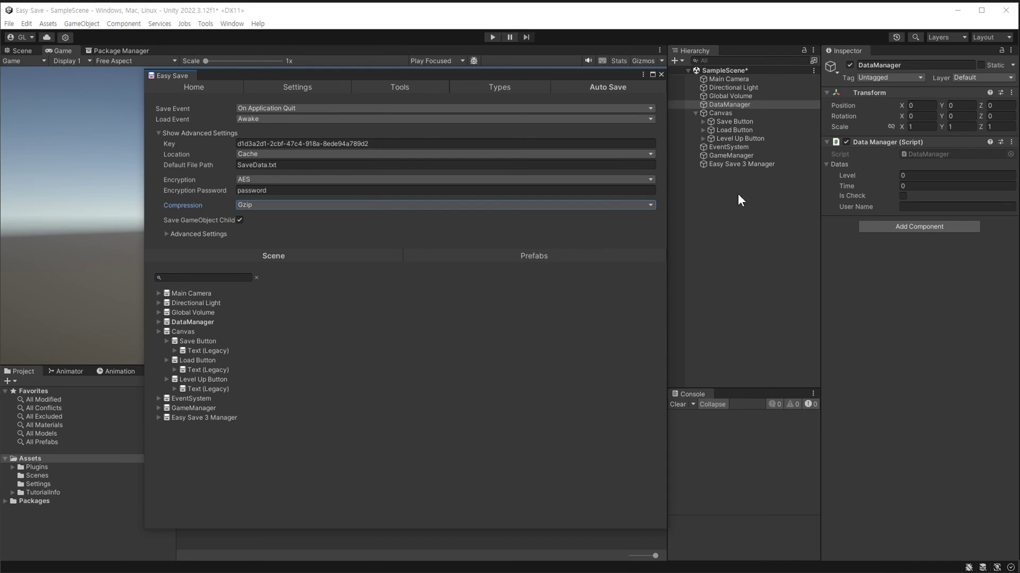
- Expand DataManager and tick its Data Manager component for auto saving
{"action": "left_click", "coordinate": [159, 323]}
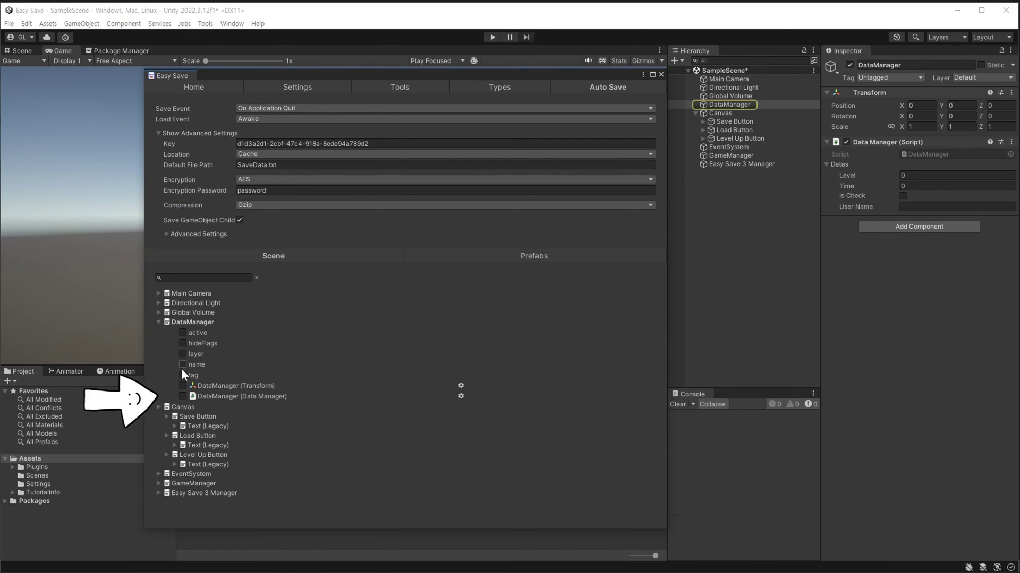
{"action": "left_click", "coordinate": [182, 397]}
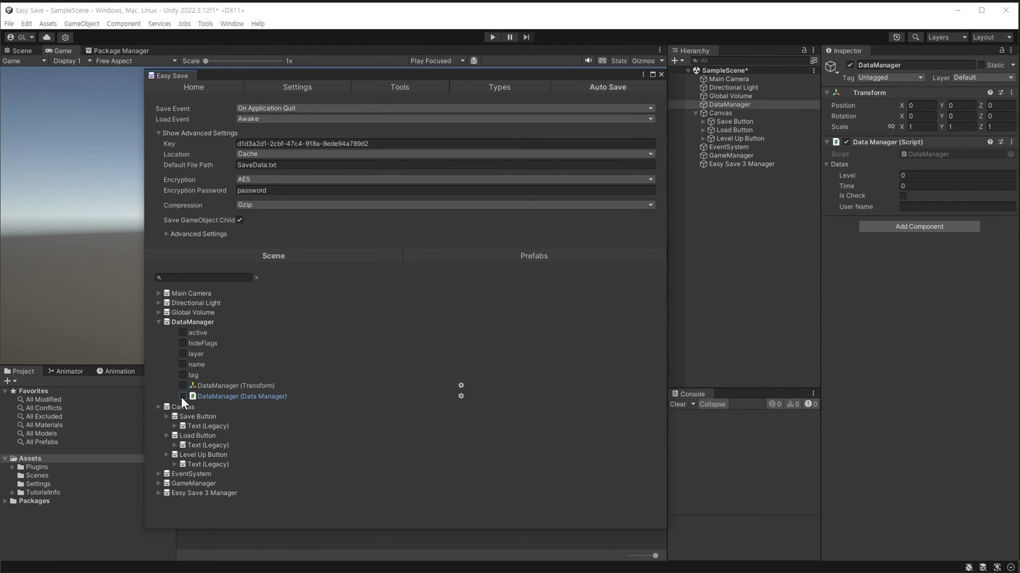
{"action": "left_click", "coordinate": [182, 397]}
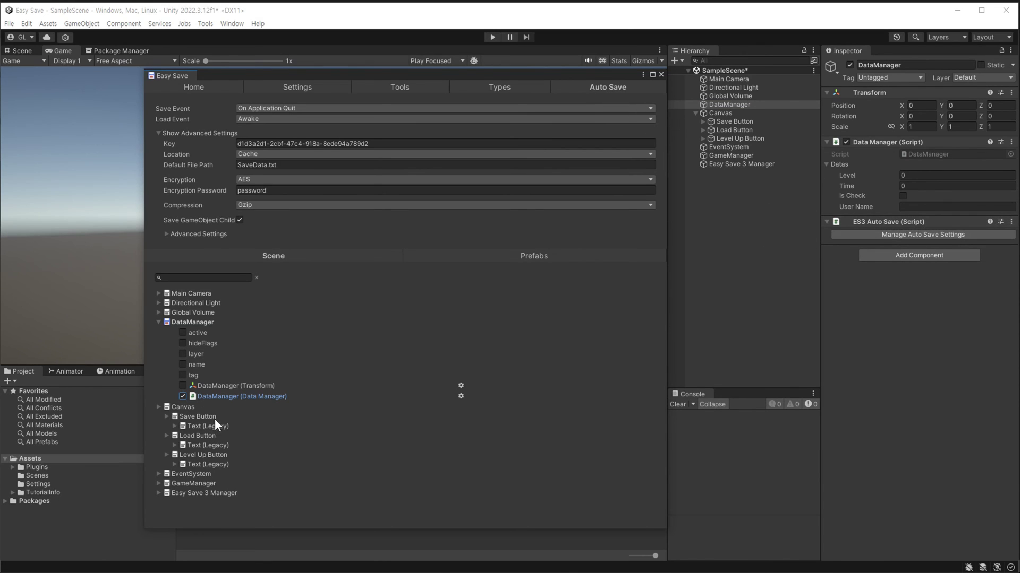
- Create a DataManager ES3Type script that saves datas but excludes the instance field
{"action": "left_click", "coordinate": [460, 396]}
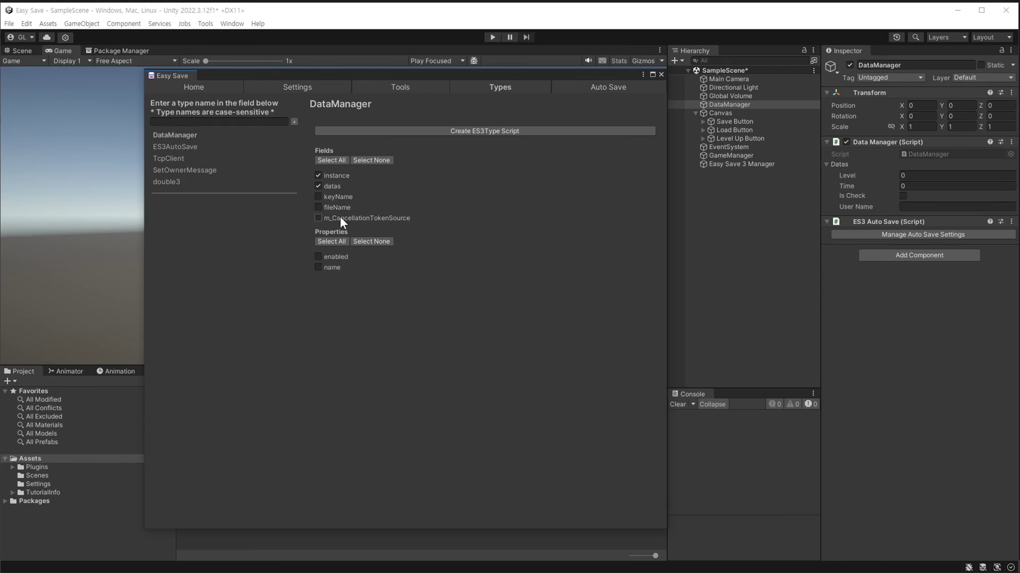
{"action": "left_click", "coordinate": [320, 175]}
{"action": "left_click", "coordinate": [511, 131]}
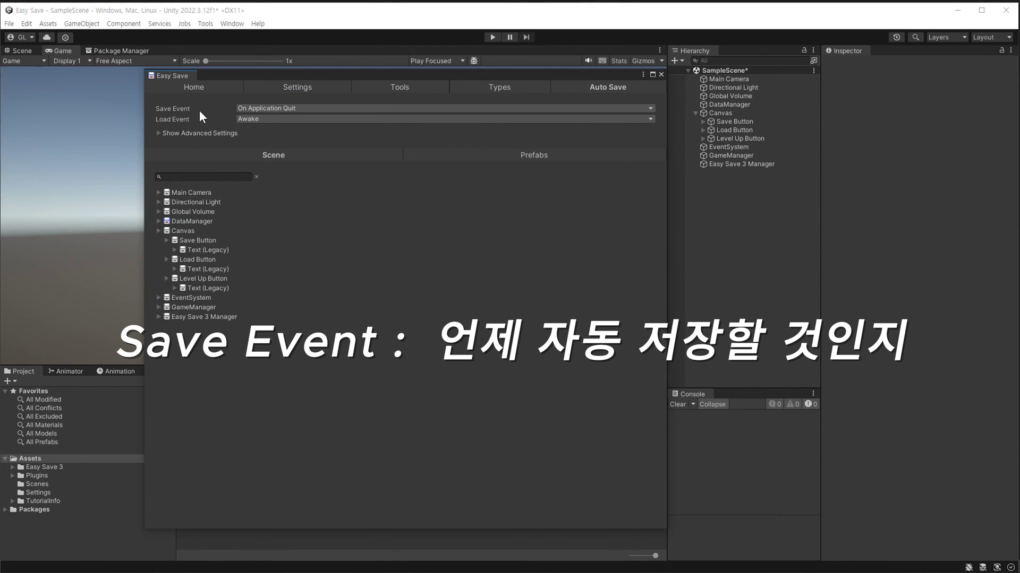
{"action": "left_click", "coordinate": [309, 108]}
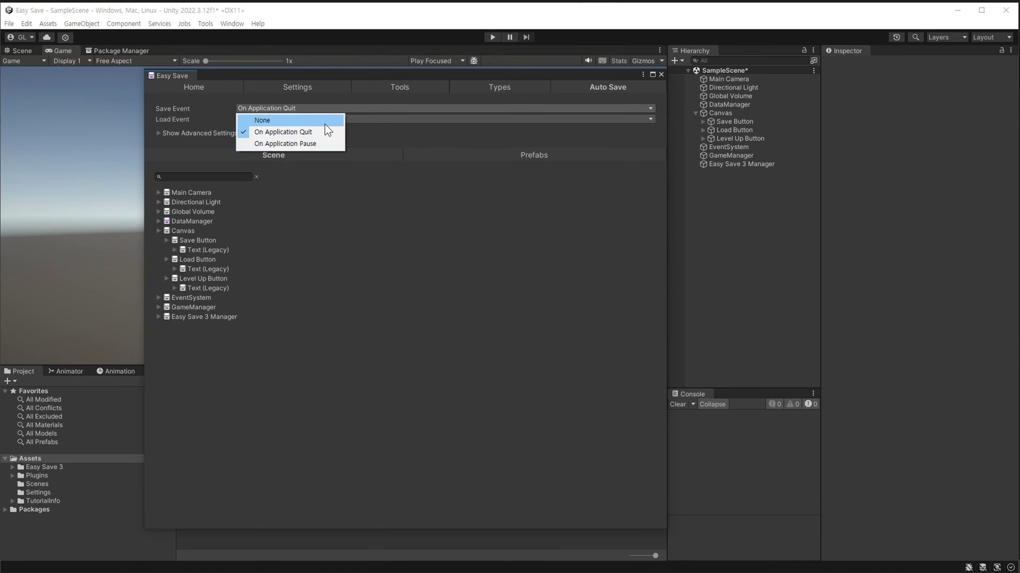
{"action": "left_click", "coordinate": [385, 119]}
{"action": "left_click", "coordinate": [384, 119]}
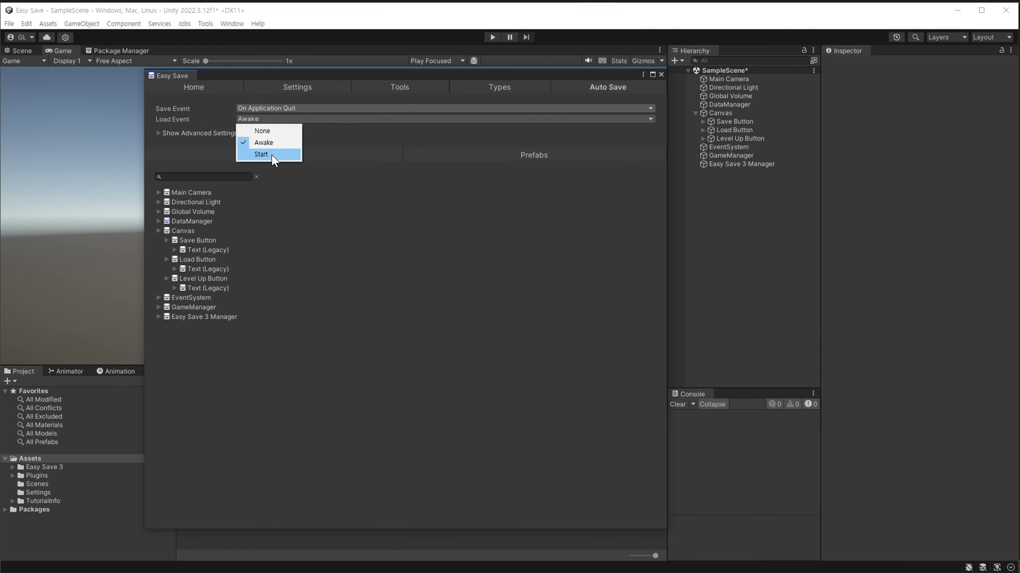
{"action": "left_click", "coordinate": [158, 132]}
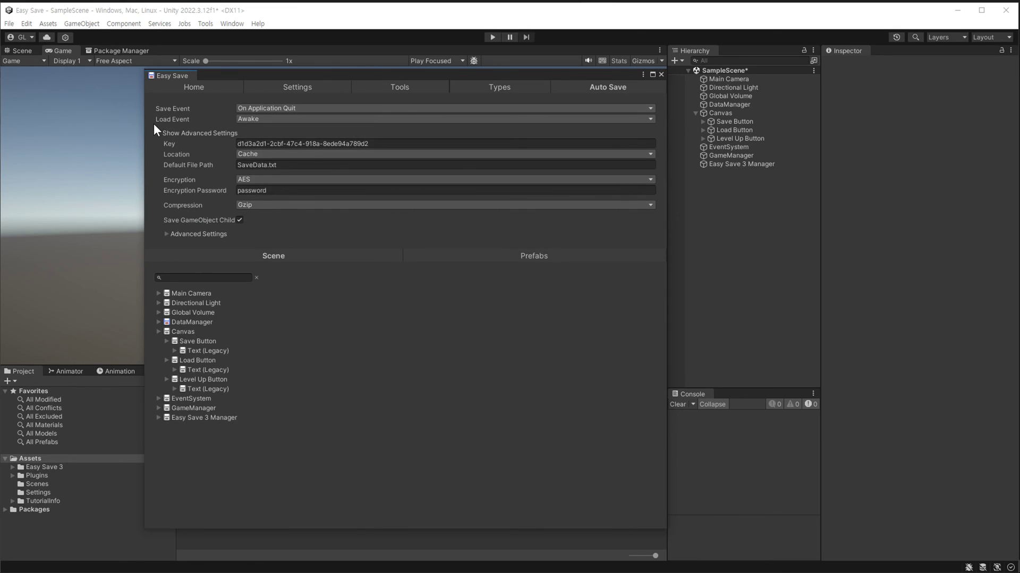
{"action": "left_click", "coordinate": [157, 133]}
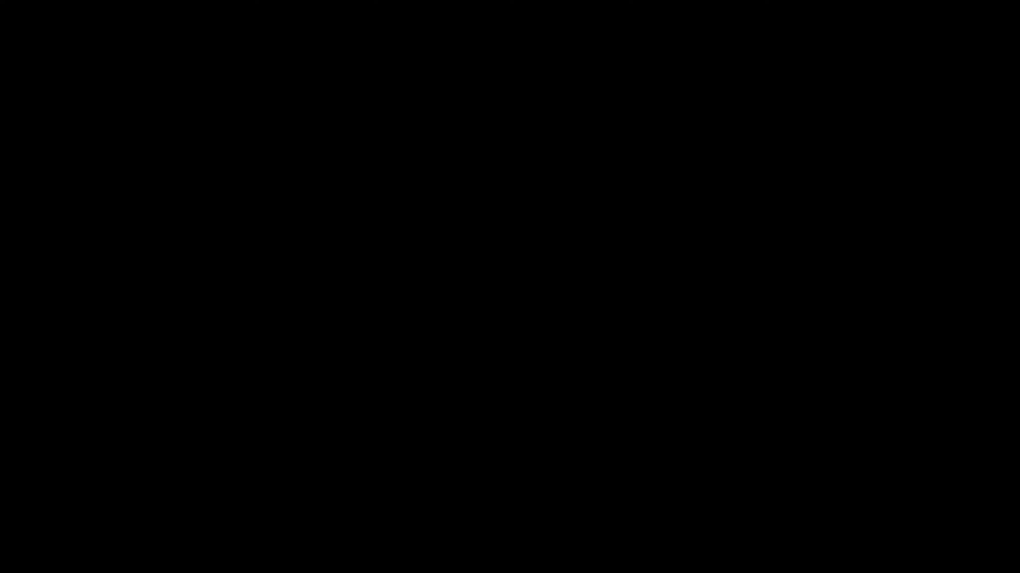
- In DataSave, comment out ES3.Save under a //custom note and add ES3AutoSaveMgr.Current.Save()
{"action": "scroll", "coordinate": [313, 119], "scroll_direction": "down", "scroll_amount": 3}
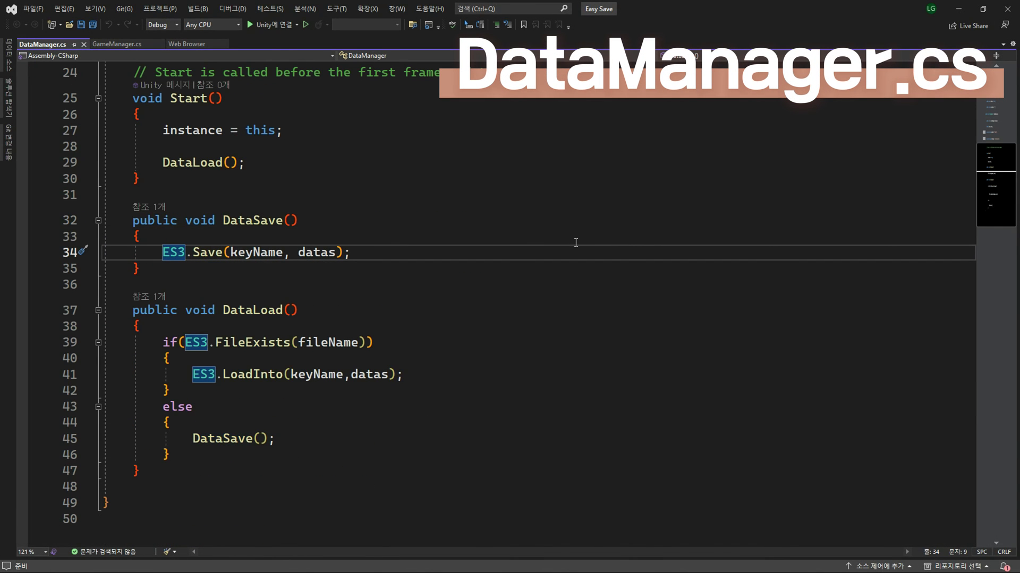
{"action": "left_click", "coordinate": [576, 237]}
{"action": "key", "text": "Return"}
{"action": "type", "text": "//custom"}
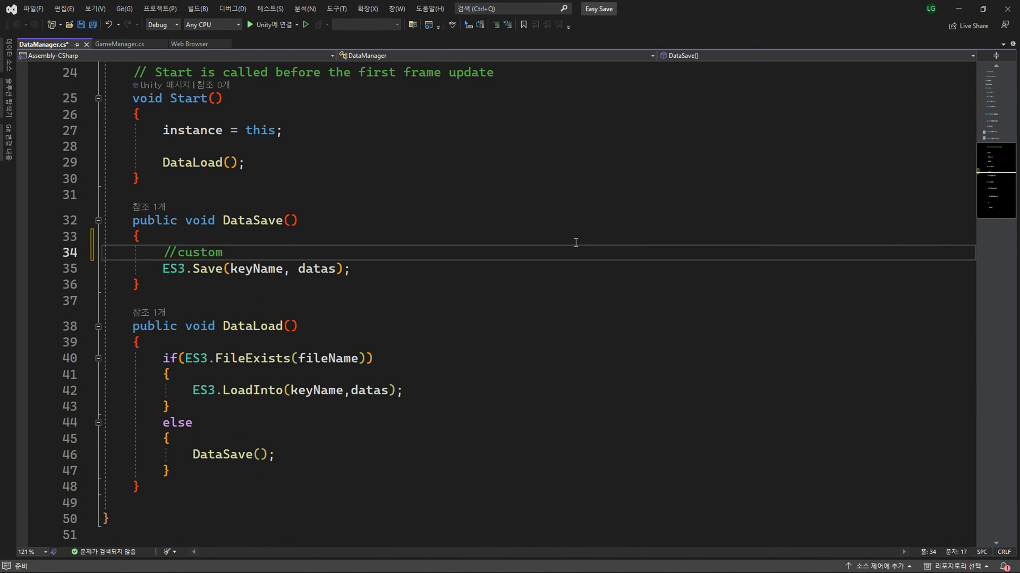
{"action": "key", "text": "Down"}
{"action": "key", "text": "Home"}
{"action": "type", "text": "//"}
{"action": "key", "text": "End"}
{"action": "key", "text": "Return"}
{"action": "key", "text": "Return"}
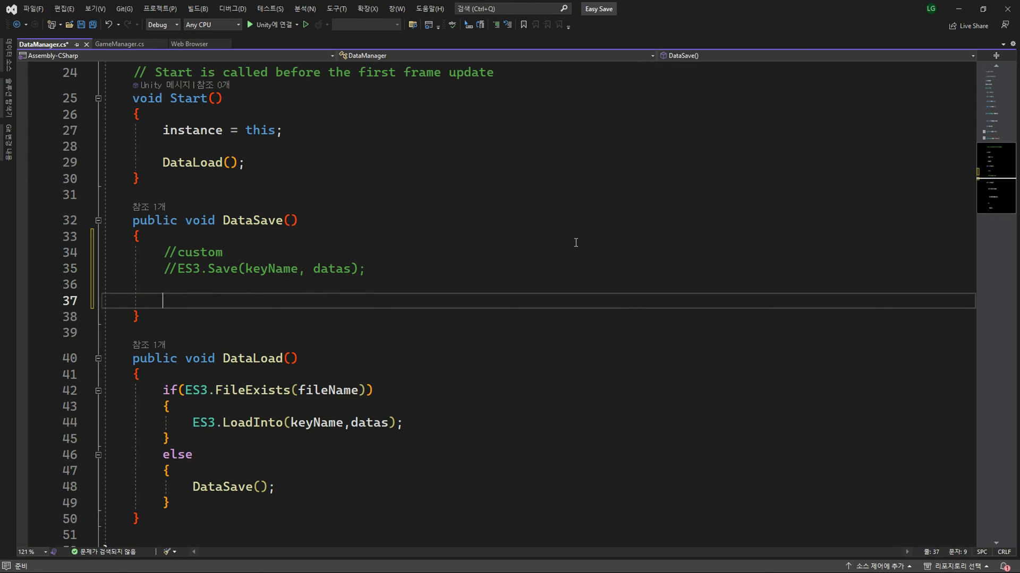
{"action": "type", "text": "Es"}
{"action": "key", "text": "Down"}
{"action": "key", "text": "Down"}
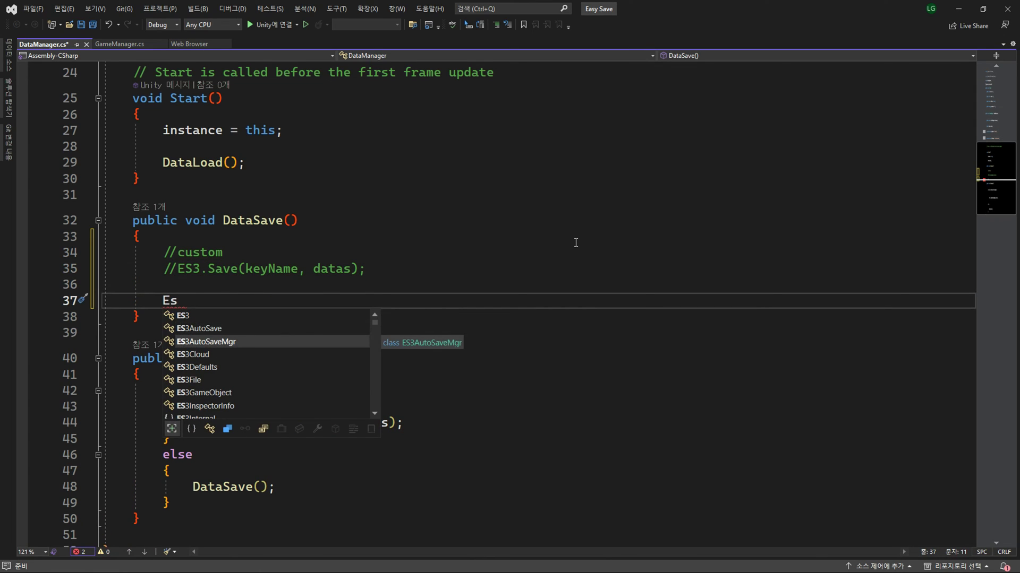
{"action": "key", "text": "Tab"}
{"action": "type", "text": "."}
{"action": "key", "text": "Tab"}
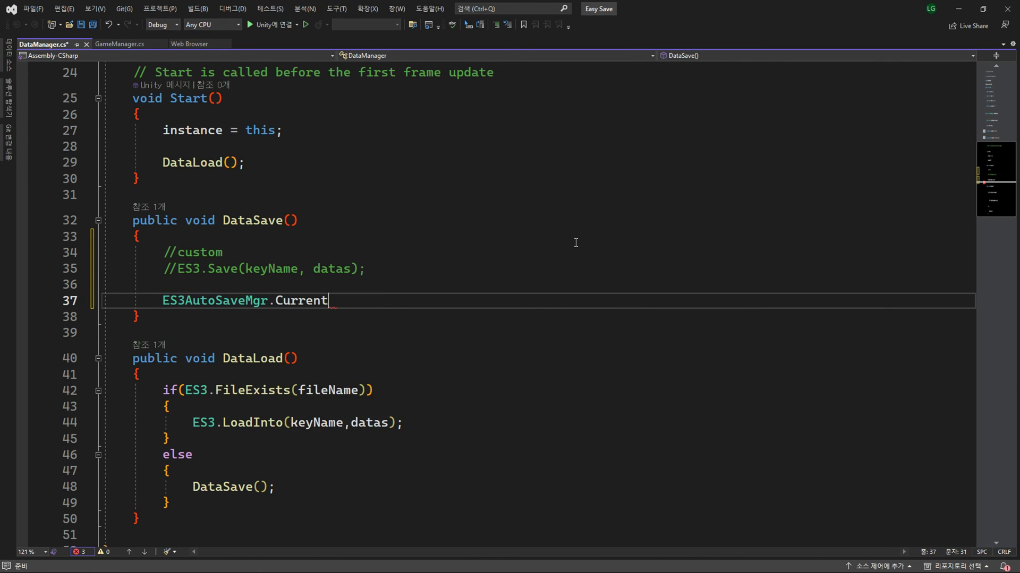
{"action": "type", "text": ".save();"}
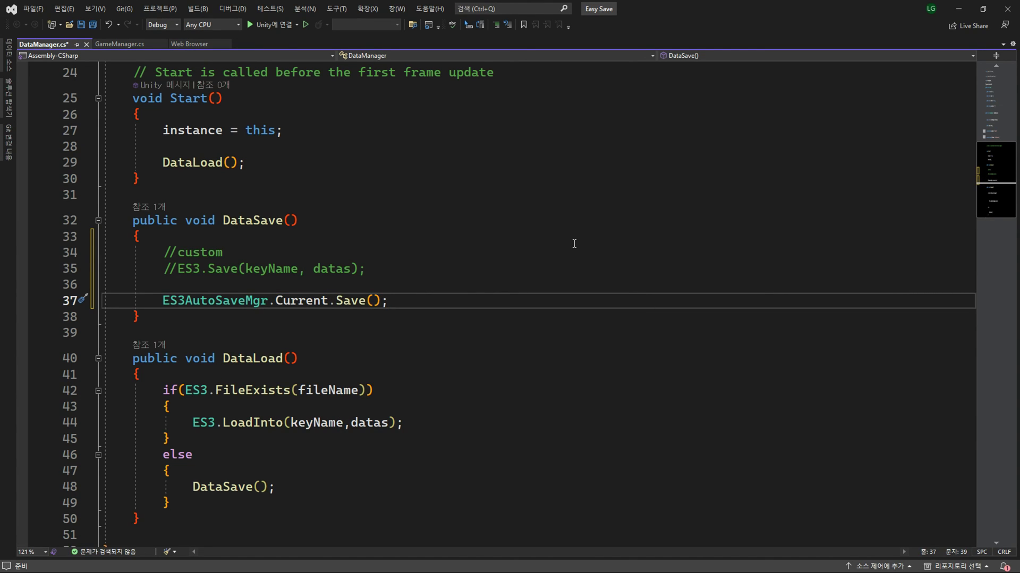
- In the file-exists branch, comment out ES3.LoadInto and call ES3AutoSaveMgr.Current.Load(), then save
{"action": "scroll", "coordinate": [574, 243], "scroll_direction": "down", "scroll_amount": 3}
{"action": "scroll", "coordinate": [346, 293], "scroll_direction": "down", "scroll_amount": 1}
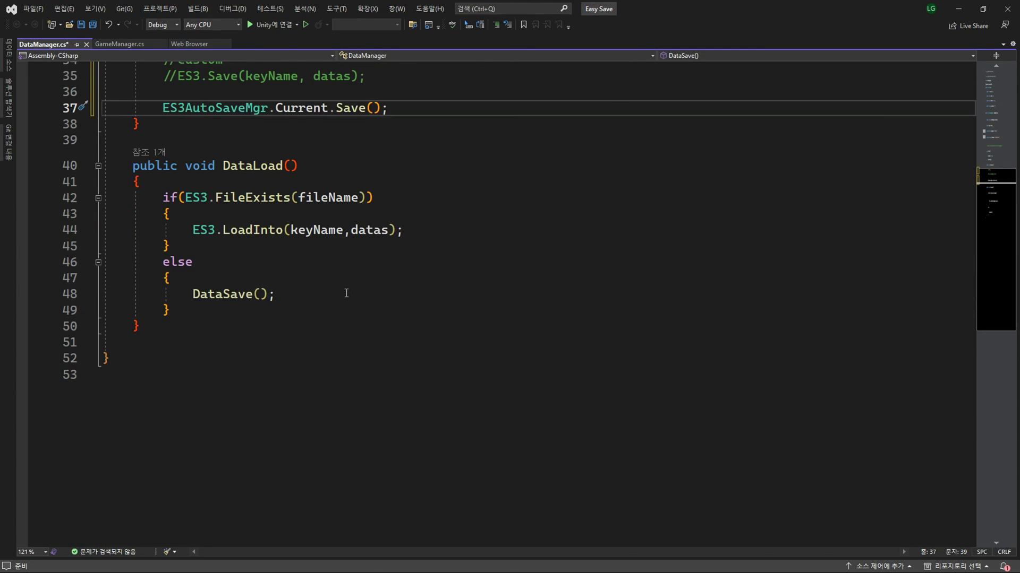
{"action": "left_click", "coordinate": [196, 221]}
{"action": "key", "text": "Return"}
{"action": "type", "text": "//custom"}
{"action": "key", "text": "Down"}
{"action": "key", "text": "Home"}
{"action": "type", "text": "//"}
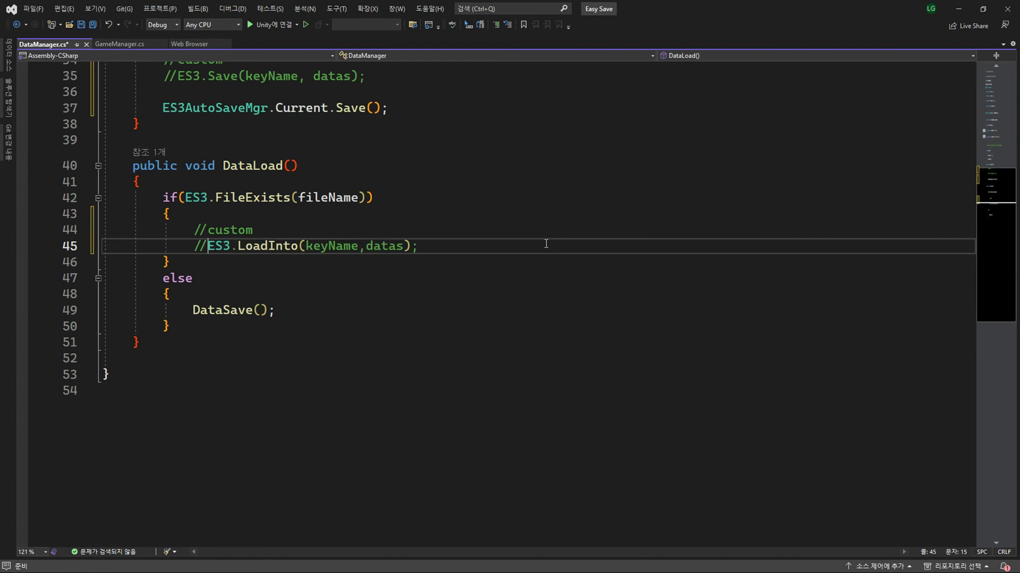
{"action": "key", "text": "End"}
{"action": "key", "text": "Return"}
{"action": "key", "text": "Return"}
{"action": "type", "text": "Es"}
{"action": "key", "text": "Down"}
{"action": "key", "text": "Tab"}
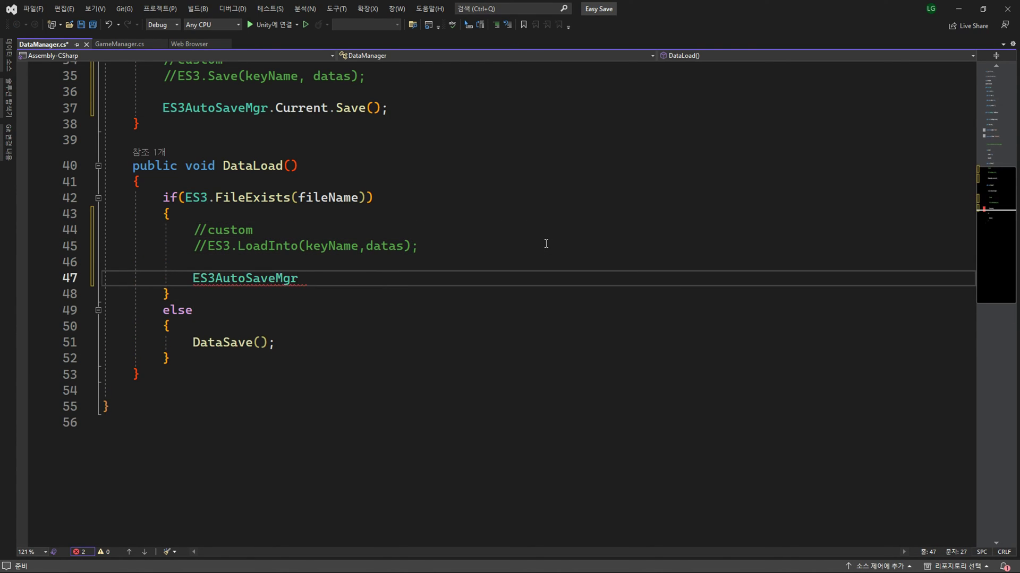
{"action": "type", "text": ".cu"}
{"action": "key", "text": "Tab"}
{"action": "type", "text": ".L"}
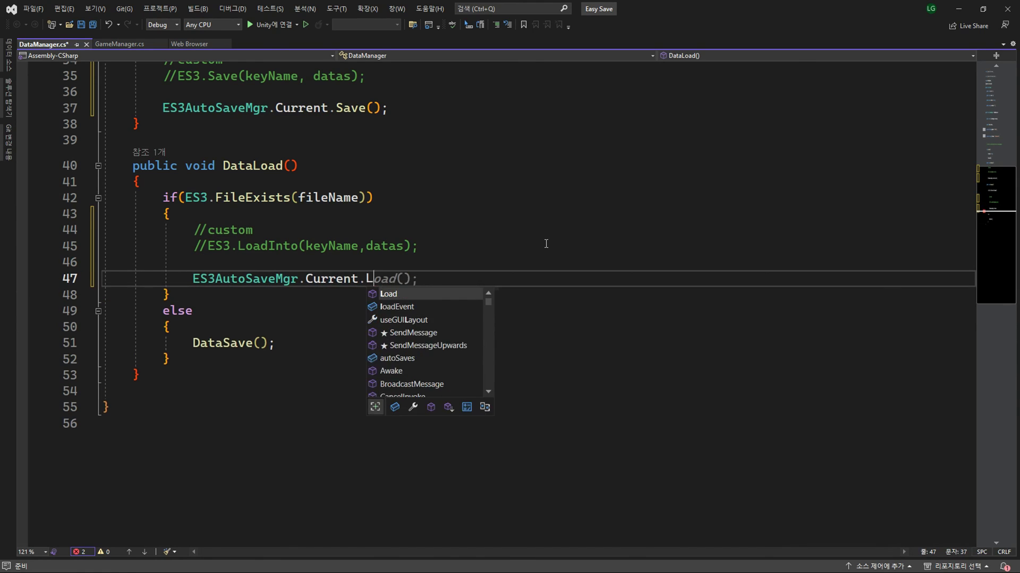
{"action": "key", "text": "Tab"}
{"action": "type", "text": "()_"}
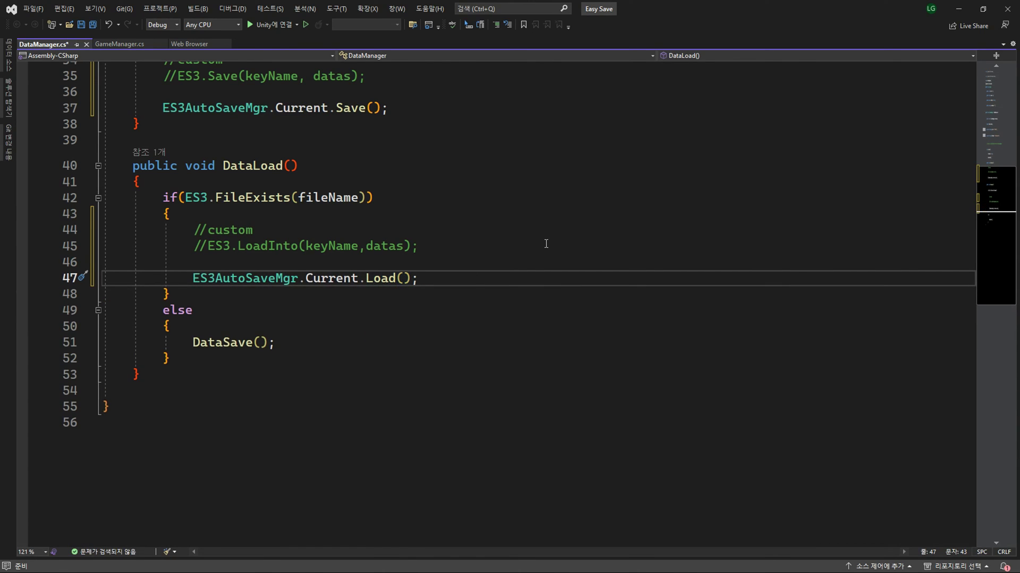
{"action": "key", "text": "ctrl+s"}
- Comment out the keyName field under a //custom note and save DataManager.cs
{"action": "scroll", "coordinate": [546, 244], "scroll_direction": "up", "scroll_amount": 7}
{"action": "left_click", "coordinate": [283, 232]}
{"action": "scroll", "coordinate": [410, 323], "scroll_direction": "down", "scroll_amount": 5}
{"action": "scroll", "coordinate": [410, 323], "scroll_direction": "up", "scroll_amount": 5}
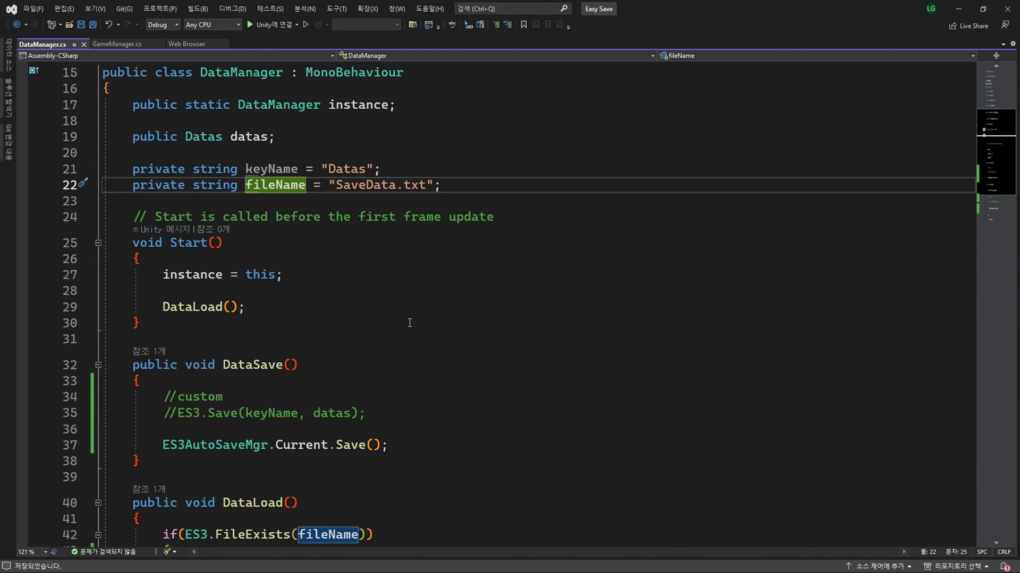
{"action": "key", "text": "Up"}
{"action": "key", "text": "Up"}
{"action": "key", "text": "Return"}
{"action": "type", "text": "//custom"}
{"action": "key", "text": "Down"}
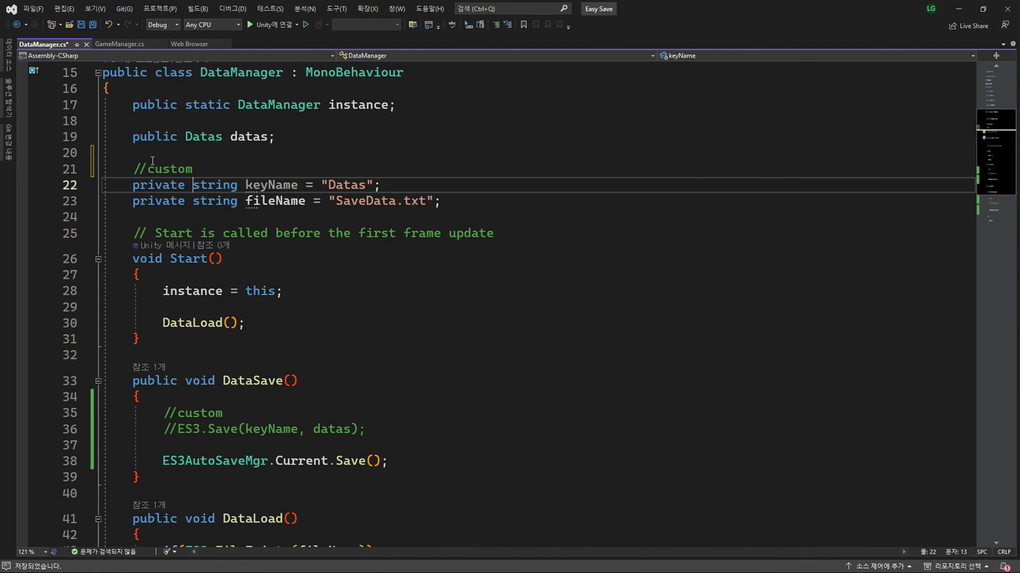
{"action": "key", "text": "End"}
{"action": "key", "text": "Return"}
{"action": "key", "text": "Up"}
{"action": "type", "text": "//"}
{"action": "key", "text": "ctrl+s"}
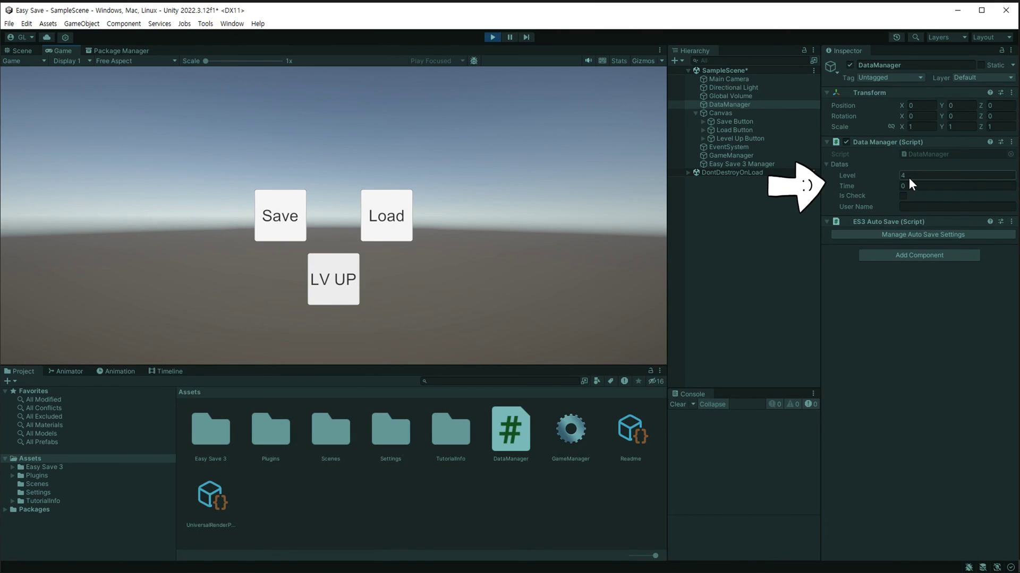
- Stop and restart the game to test auto loading, then switch to the Scene view
{"action": "left_click", "coordinate": [492, 36]}
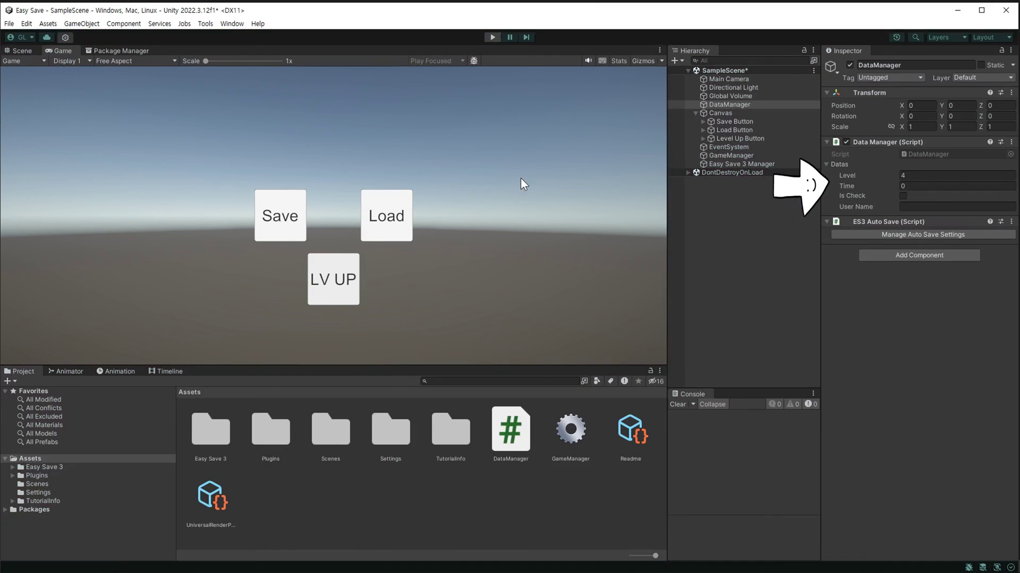
{"action": "left_click", "coordinate": [492, 37]}
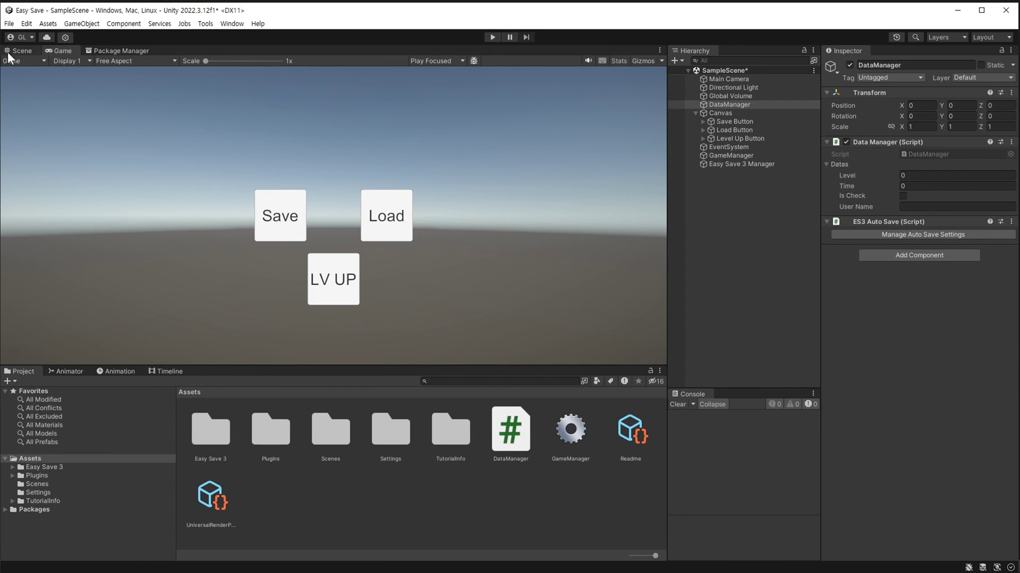
{"action": "left_click", "coordinate": [15, 51]}
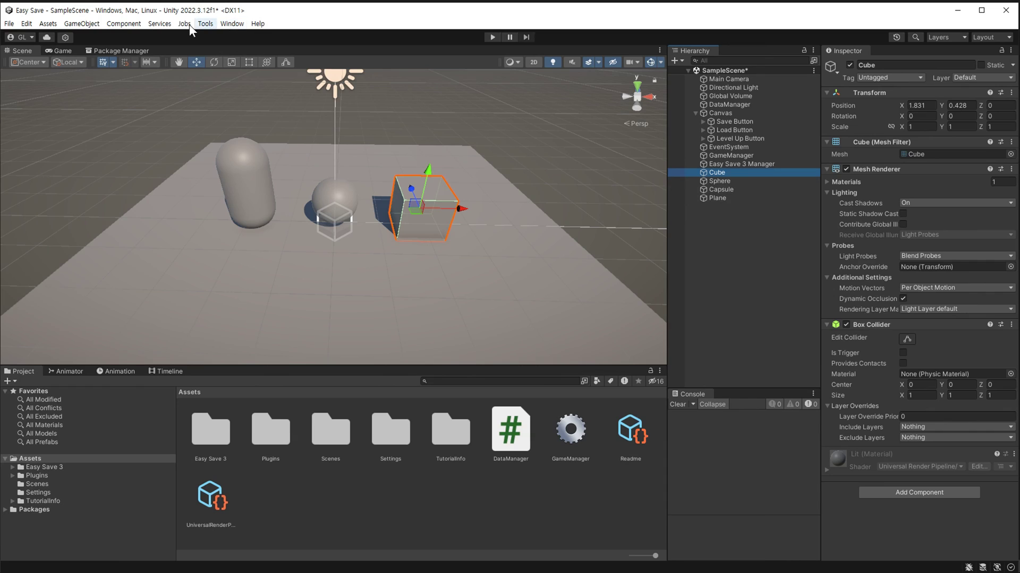
- In Easy Save auto save settings, expand Cube, Sphere and Capsule and tick Cube's active state
{"action": "left_click", "coordinate": [204, 25]}
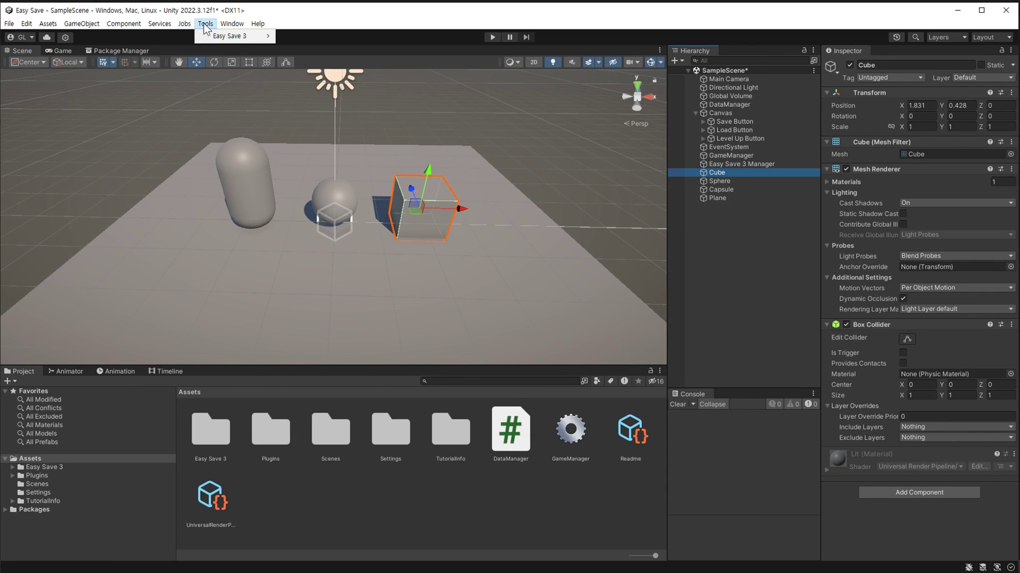
{"action": "mouse_move", "coordinate": [209, 34]}
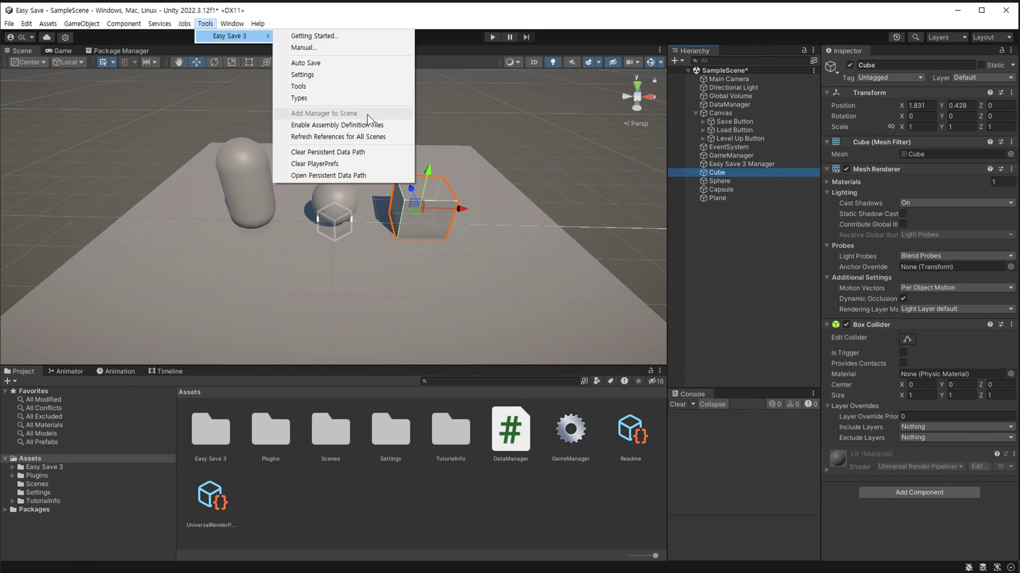
{"action": "left_click", "coordinate": [365, 63]}
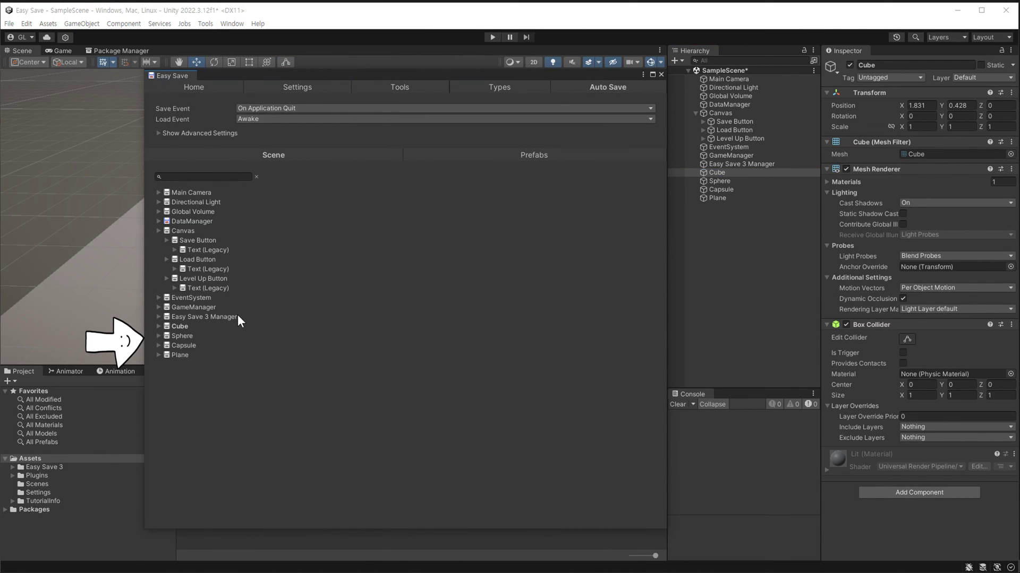
{"action": "left_click", "coordinate": [158, 326]}
{"action": "left_click", "coordinate": [158, 432]}
{"action": "scroll", "coordinate": [159, 432], "scroll_direction": "down", "scroll_amount": 1}
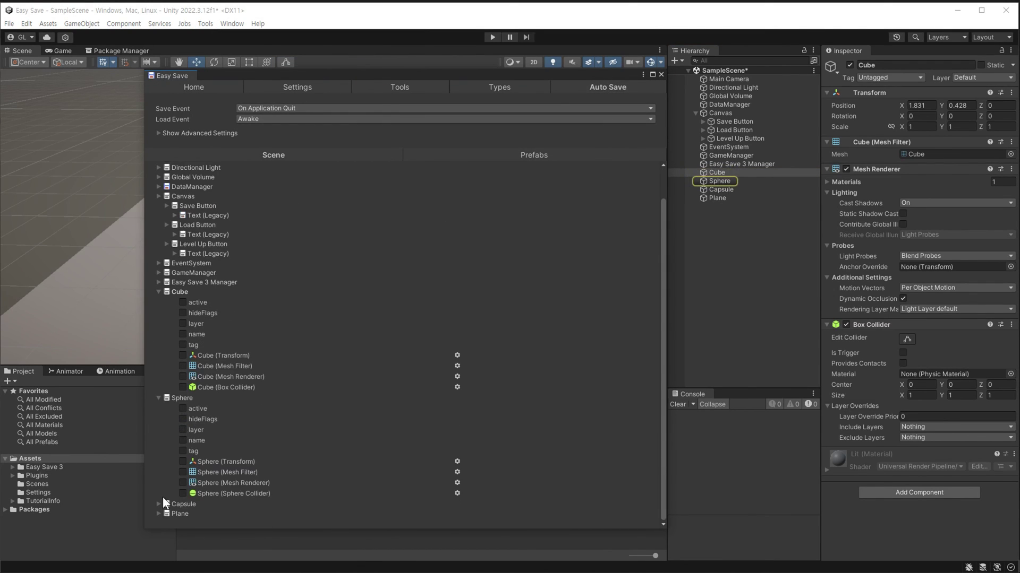
{"action": "left_click", "coordinate": [162, 496]}
{"action": "scroll", "coordinate": [223, 372], "scroll_direction": "down", "scroll_amount": 3}
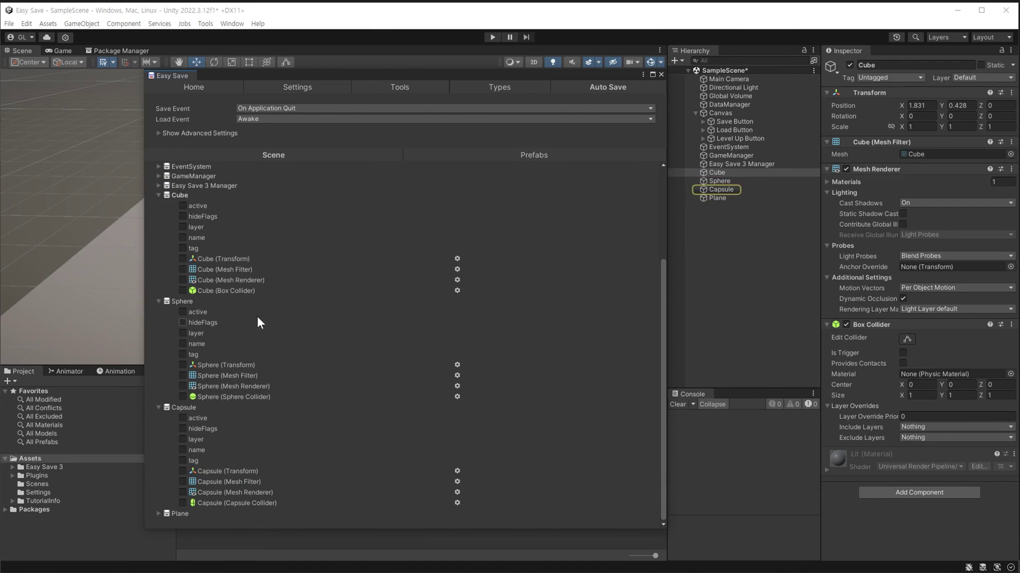
{"action": "left_click", "coordinate": [183, 205]}
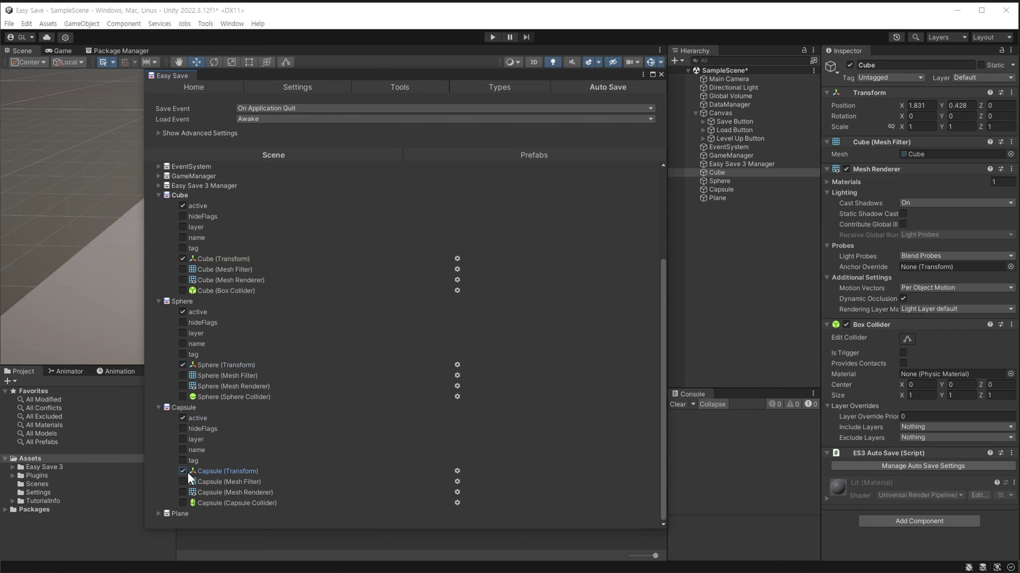
{"action": "scroll", "coordinate": [337, 363], "scroll_direction": "up", "scroll_amount": 3}
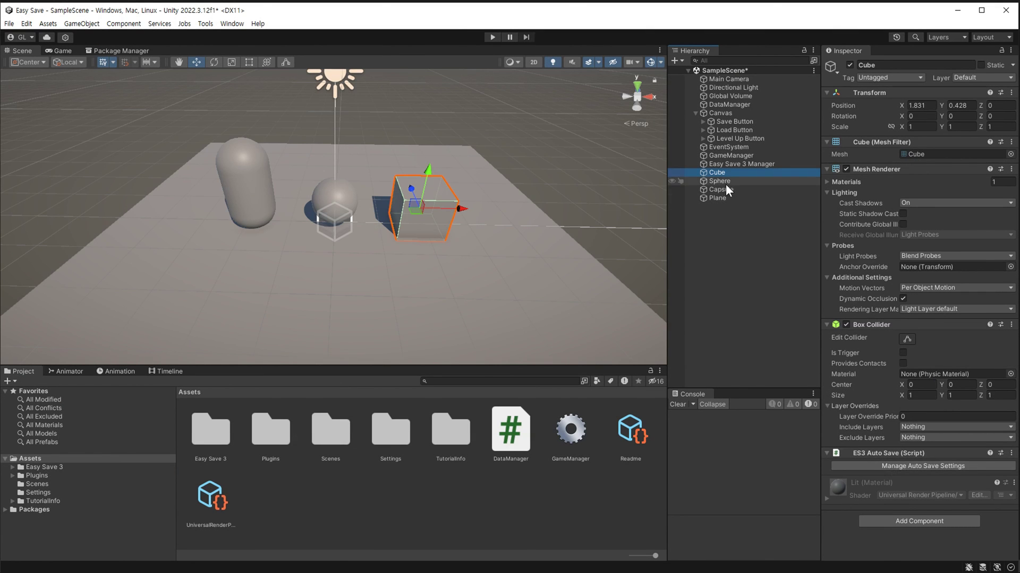
- Collapse other components on Capsule, Sphere and Cube to confirm each has ES3 Auto Save
{"action": "left_click", "coordinate": [724, 181]}
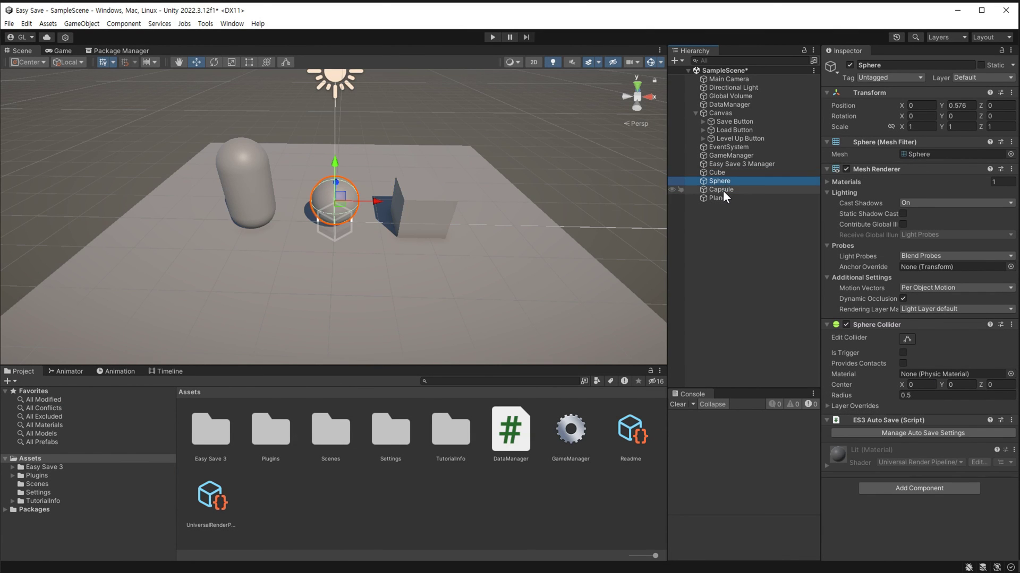
{"action": "left_click", "coordinate": [722, 190]}
{"action": "left_click", "coordinate": [827, 169]}
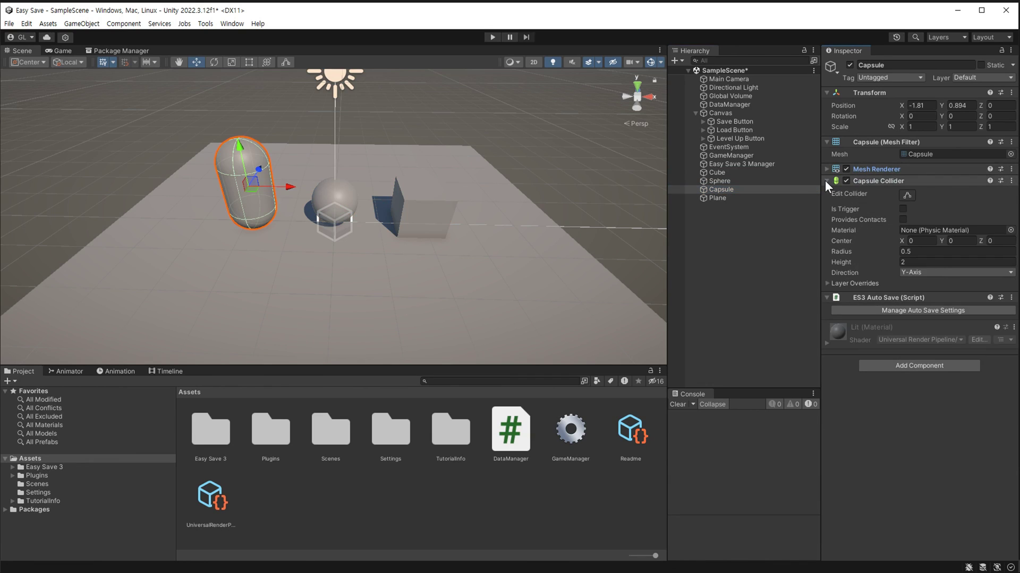
{"action": "left_click", "coordinate": [826, 180]}
{"action": "left_click", "coordinate": [711, 181]}
{"action": "left_click", "coordinate": [827, 181]}
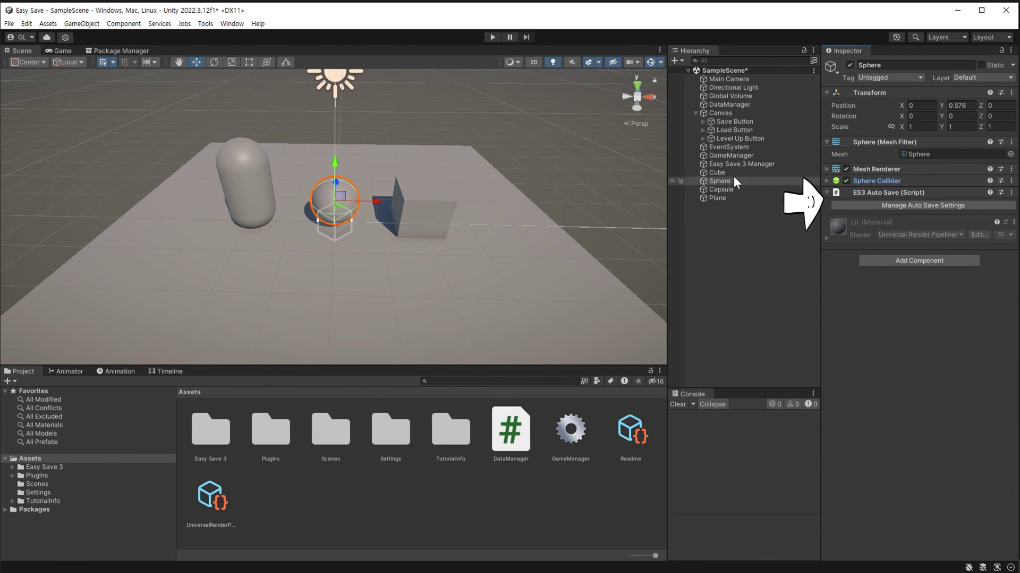
{"action": "left_click", "coordinate": [717, 173]}
{"action": "left_click", "coordinate": [826, 181]}
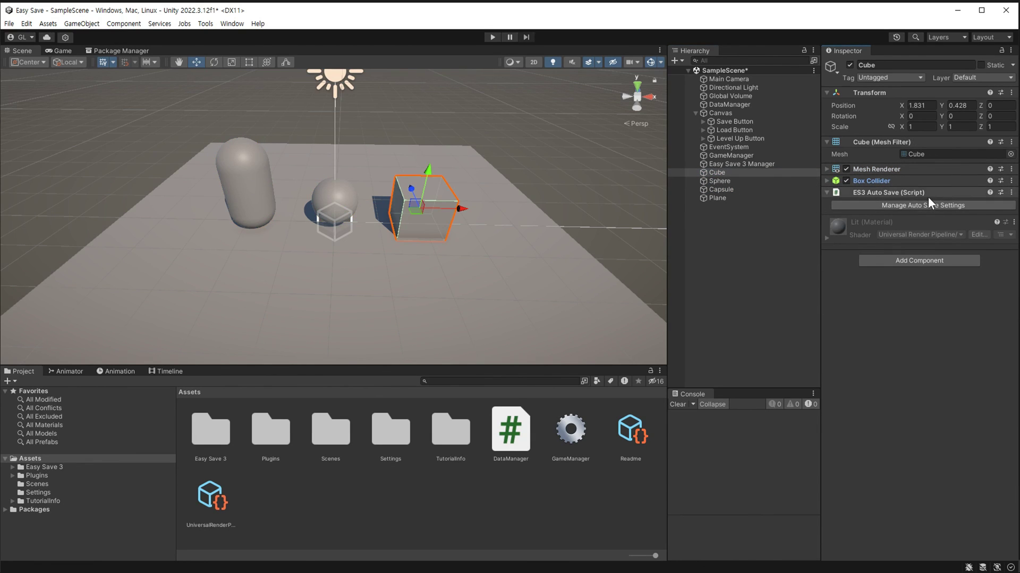
- Set the Cube's position to X 2, Y 0.5, undoing and redoing the edit
{"action": "left_click_drag", "start_coordinate": [359, 200], "coordinate": [413, 220], "text": "alt"}
{"action": "left_click", "coordinate": [244, 202]}
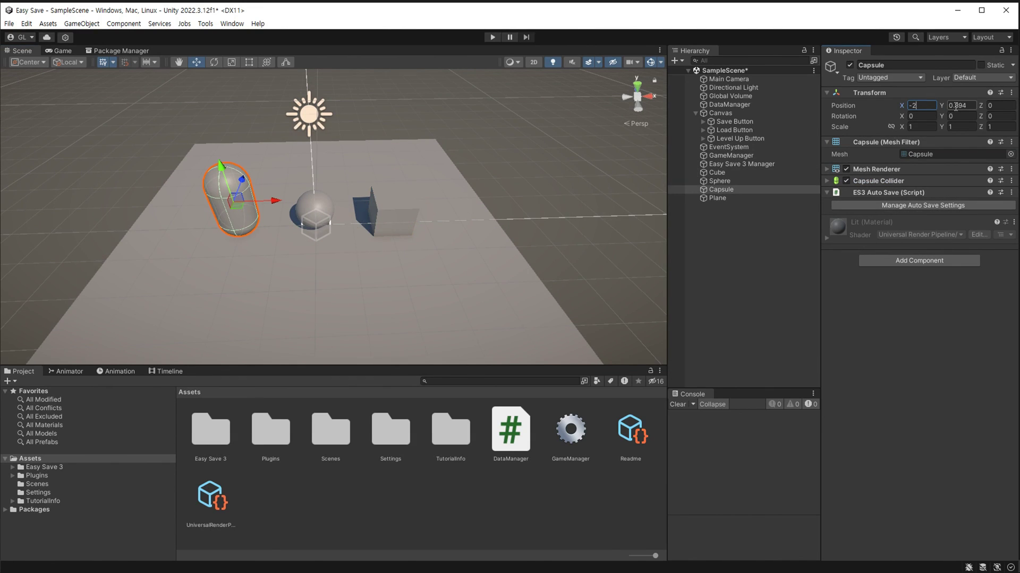
{"action": "left_click", "coordinate": [717, 173]}
{"action": "key", "text": "ctrl+z"}
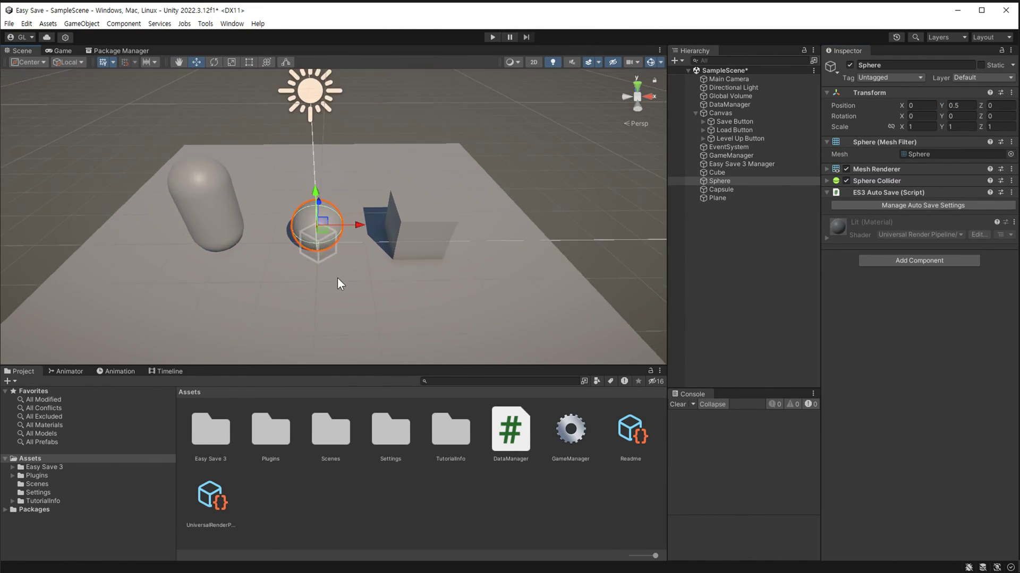
{"action": "scroll", "coordinate": [339, 277], "scroll_direction": "down", "scroll_amount": 3}
{"action": "key", "text": "ctrl+z"}
{"action": "key", "text": "ctrl+z"}
{"action": "key", "text": "ctrl+y"}
{"action": "key", "text": "ctrl+y"}
{"action": "key", "text": "ctrl+y"}
- Run the scene in Play mode, slide the Cube sideways, and load the saved positions
{"action": "key", "text": "ctrl+p"}
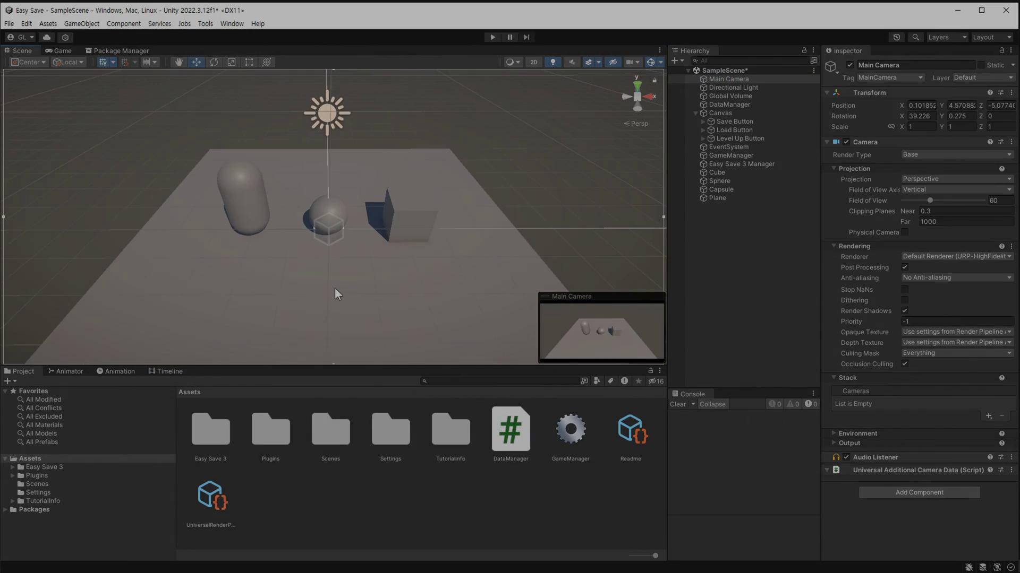
{"action": "mouse_move", "coordinate": [903, 106]}
{"action": "left_mouse_down"}
{"action": "mouse_move", "coordinate": [938, 121]}
{"action": "mouse_move", "coordinate": [961, 108]}
{"action": "left_mouse_up"}
{"action": "left_click", "coordinate": [385, 227]}
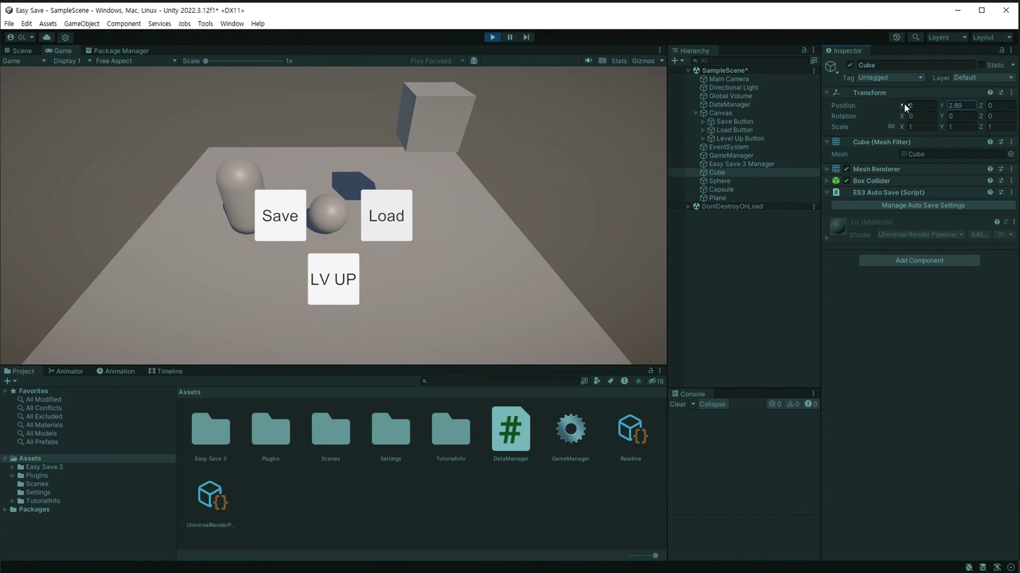
- Move the Sphere and Capsule (Capsule to 2.2), then Load to restore their saved positions
{"action": "left_click", "coordinate": [788, 181]}
{"action": "left_click_drag", "start_coordinate": [887, 108], "coordinate": [844, 118]}
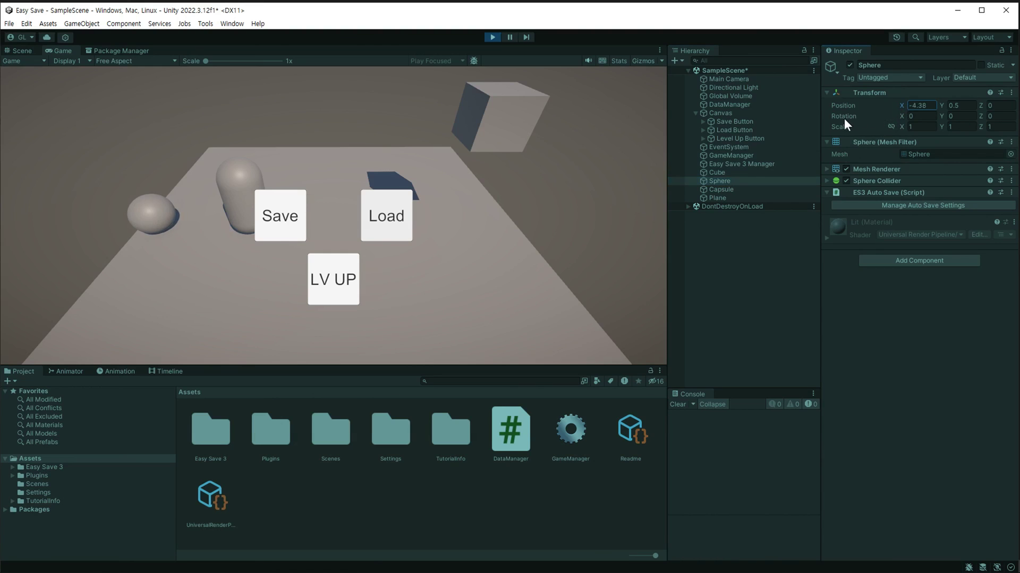
{"action": "left_click", "coordinate": [724, 189]}
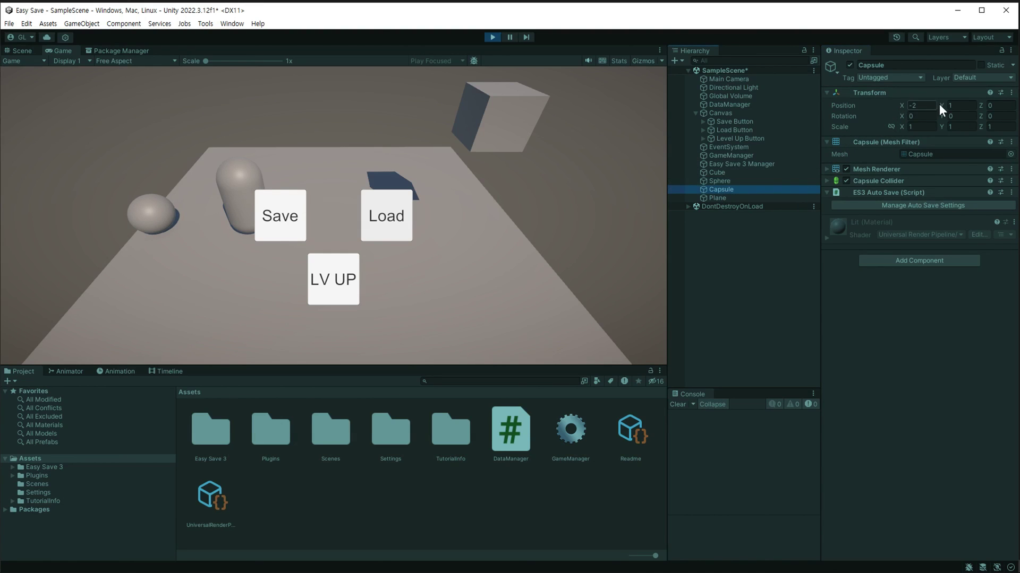
{"action": "mouse_move", "coordinate": [981, 105]}
{"action": "left_mouse_down"}
{"action": "mouse_move", "coordinate": [926, 111]}
{"action": "mouse_move", "coordinate": [961, 111]}
{"action": "left_mouse_up"}
{"action": "type", "text": ".79"}
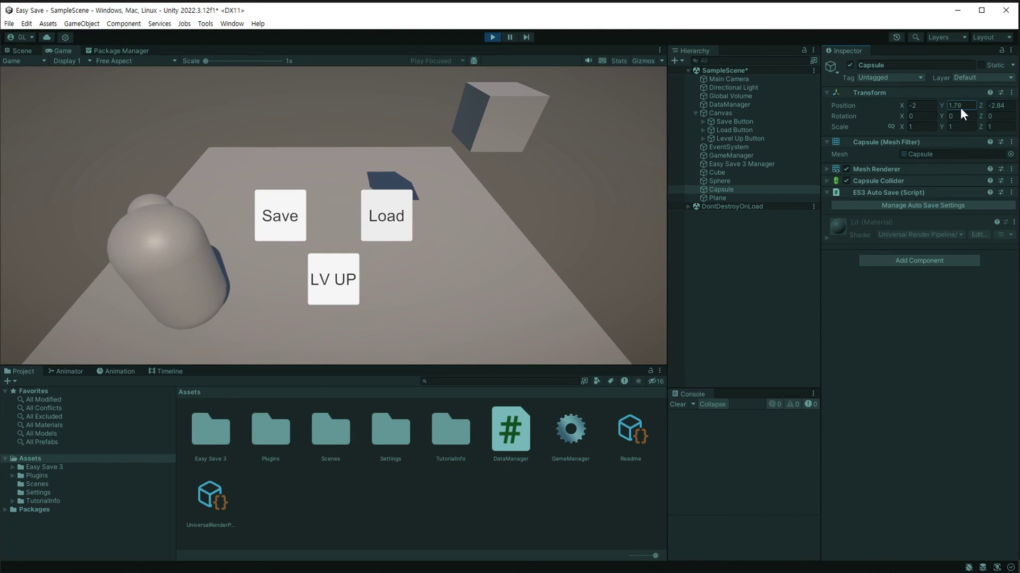
{"action": "type", "text": "2.2"}
{"action": "left_click", "coordinate": [383, 213]}
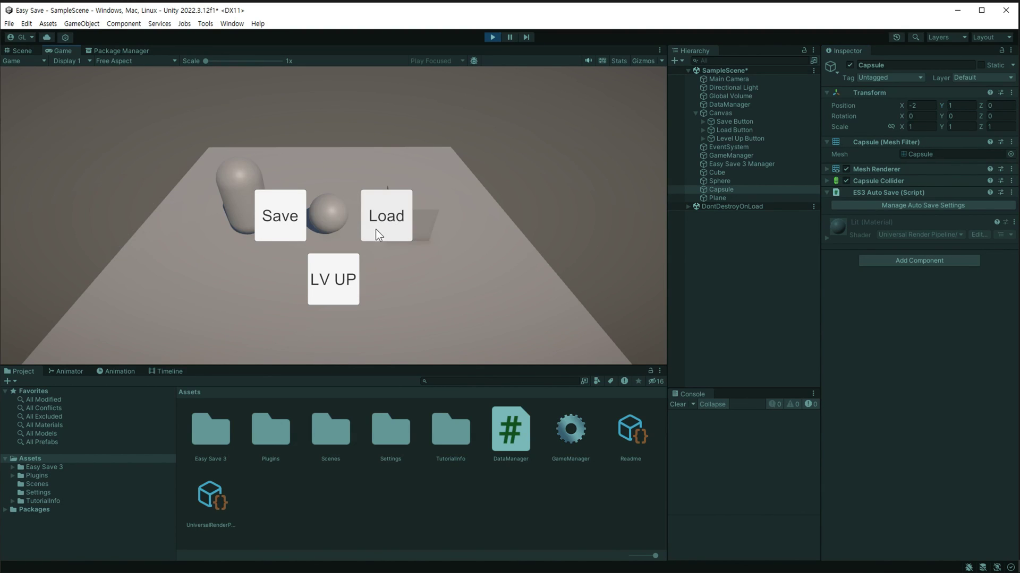
- Select the Sphere and Cube in the Scene view, then stop and restart the game
{"action": "left_click", "coordinate": [22, 51]}
{"action": "left_click", "coordinate": [340, 223]}
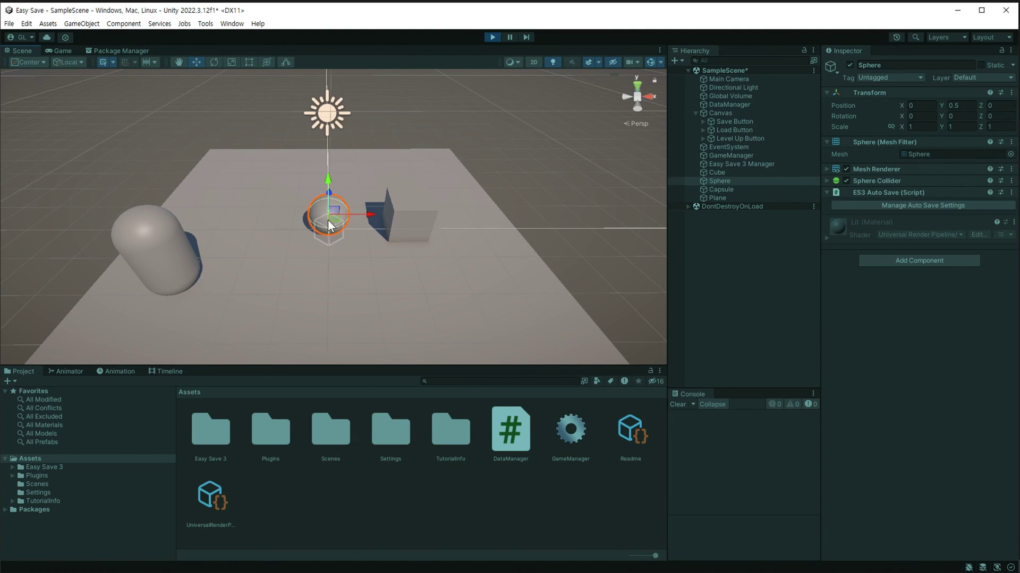
{"action": "left_click", "coordinate": [425, 231]}
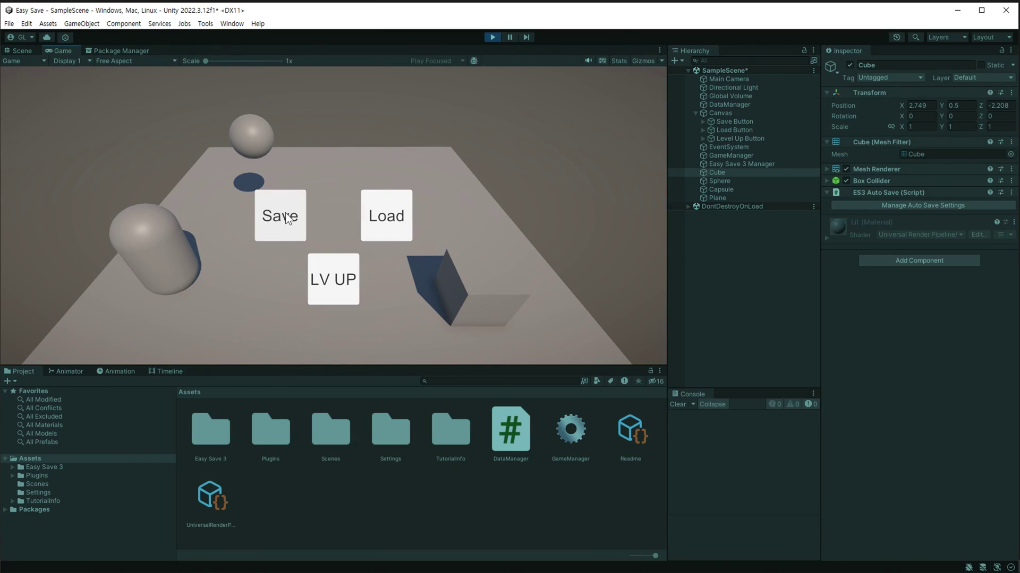
{"action": "left_click", "coordinate": [493, 37]}
{"action": "left_click", "coordinate": [492, 38]}
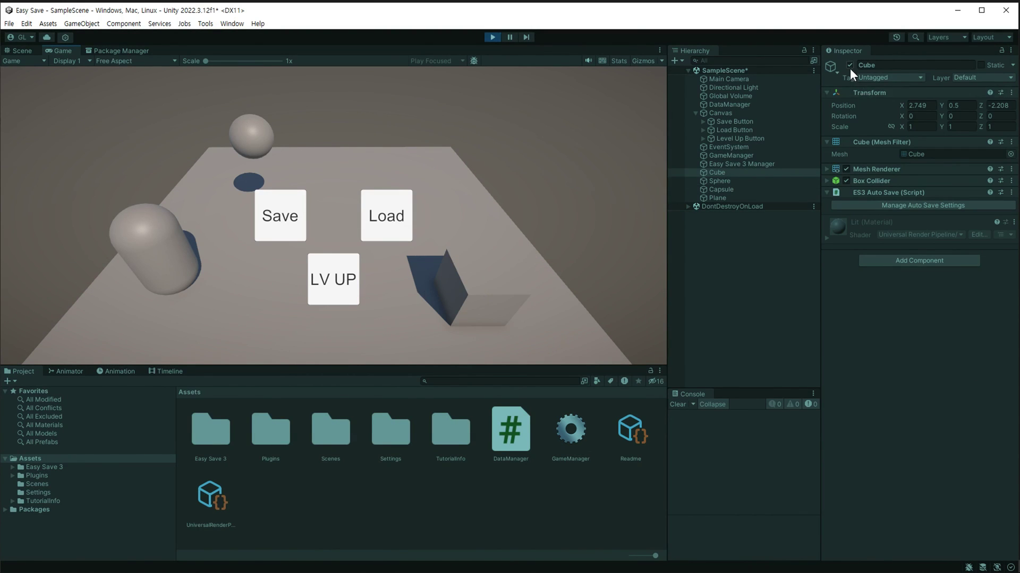
- Deactivate Cube and Sphere, save, toggle them active and inactive again, then stop playing
{"action": "left_click", "coordinate": [849, 65]}
{"action": "left_click", "coordinate": [723, 181]}
{"action": "left_click", "coordinate": [850, 64]}
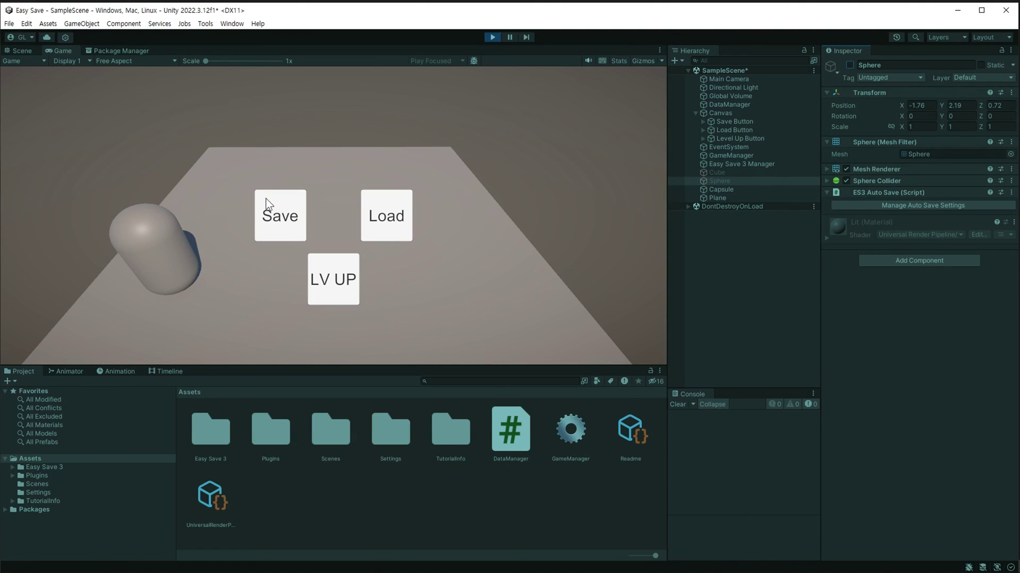
{"action": "left_click", "coordinate": [280, 222]}
{"action": "left_click", "coordinate": [732, 172], "text": "ctrl"}
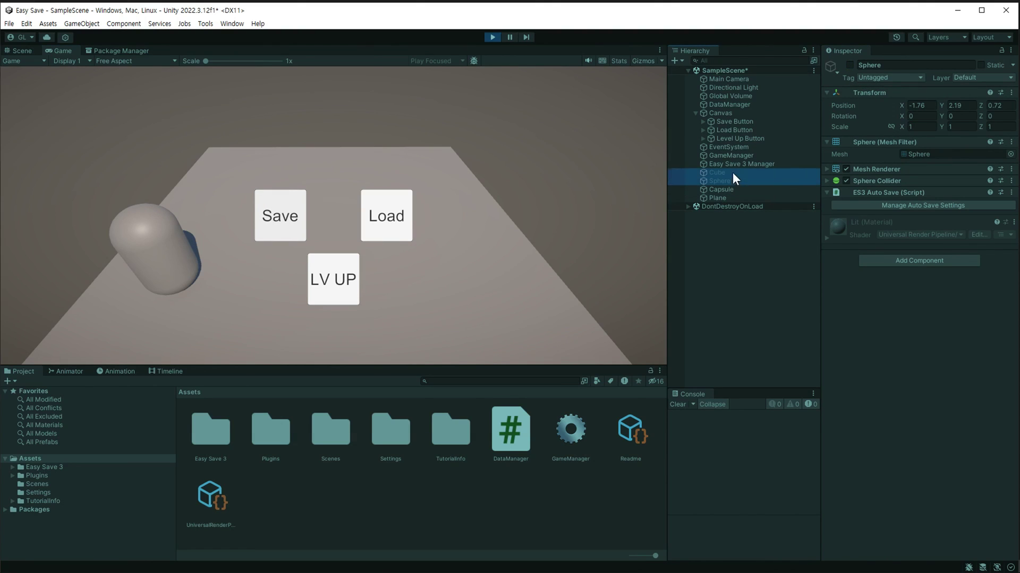
{"action": "left_click", "coordinate": [849, 64]}
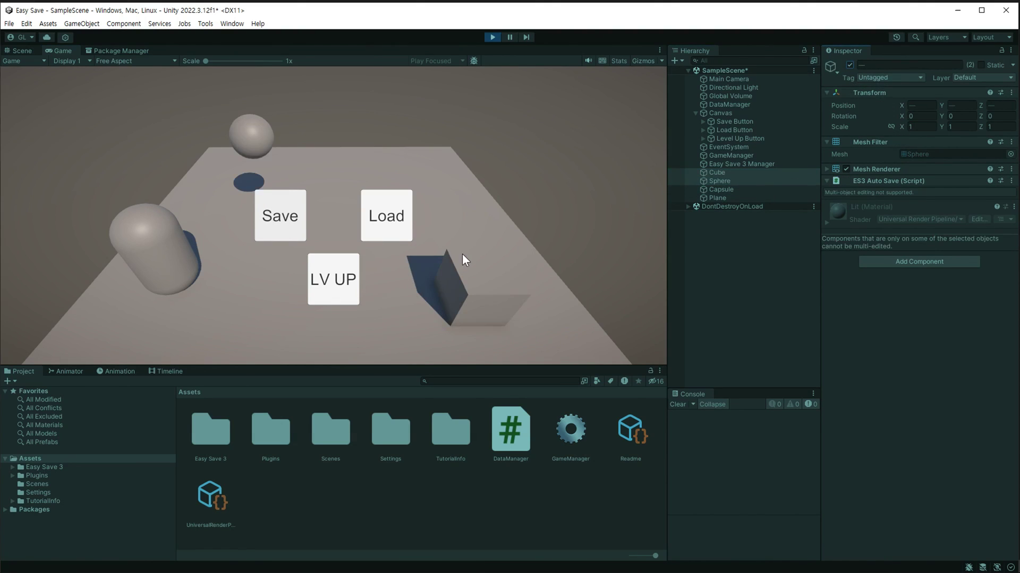
{"action": "left_click", "coordinate": [392, 221]}
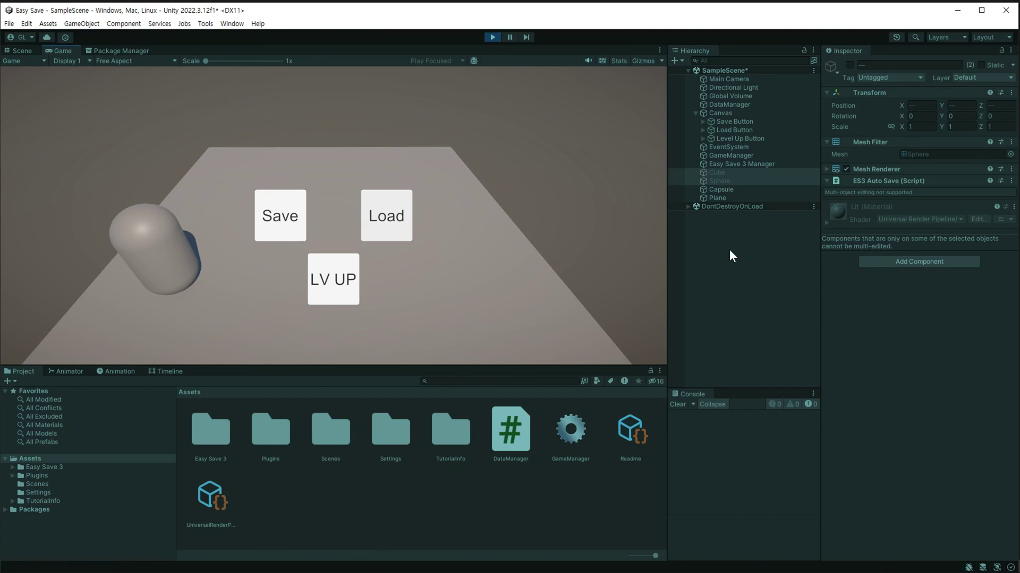
{"action": "left_click", "coordinate": [492, 37]}
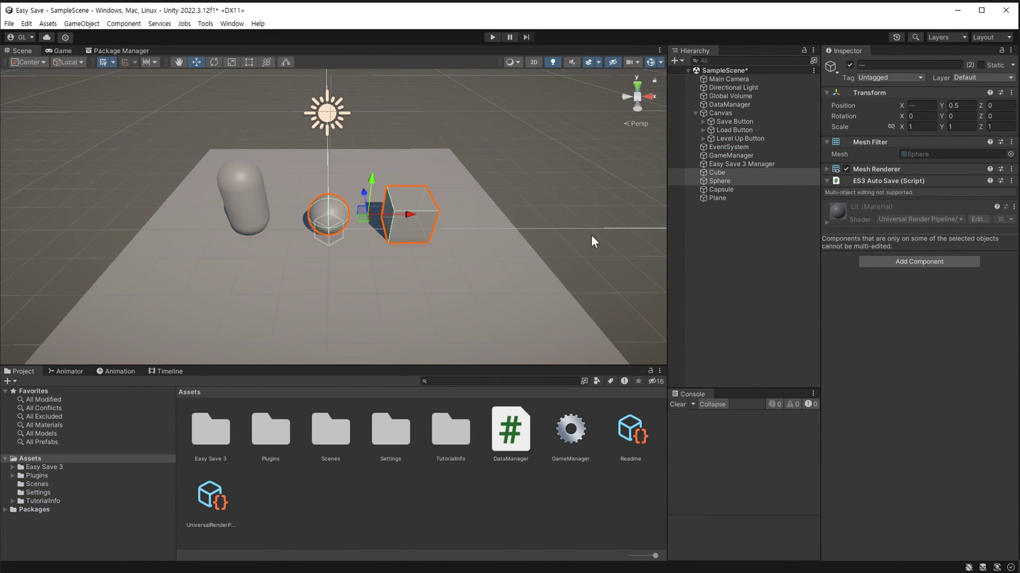
- Click empty space to clear the Cube and Sphere selection
{"action": "left_click", "coordinate": [733, 262]}
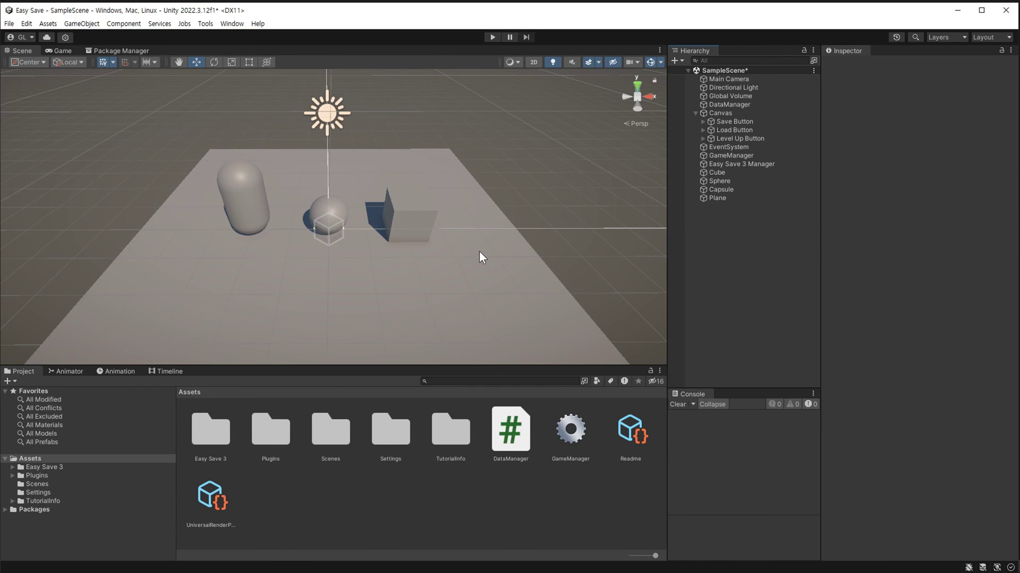